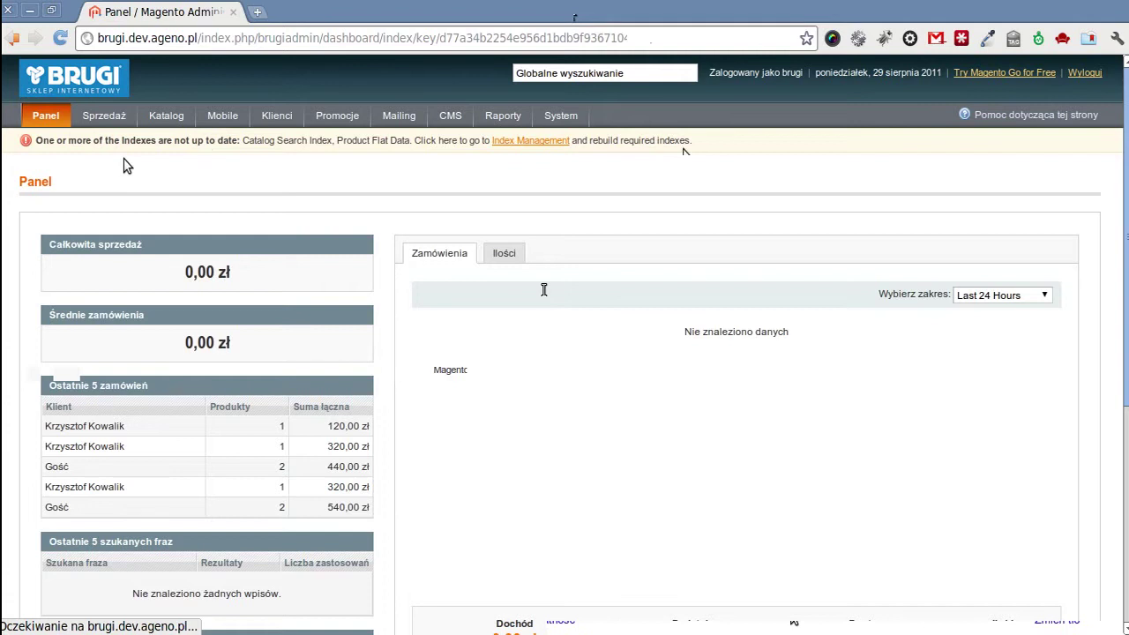
# - Open the Katalog > Zarządzaj kategoriami category management page
pyautogui.scroll(-4, 123, 166)
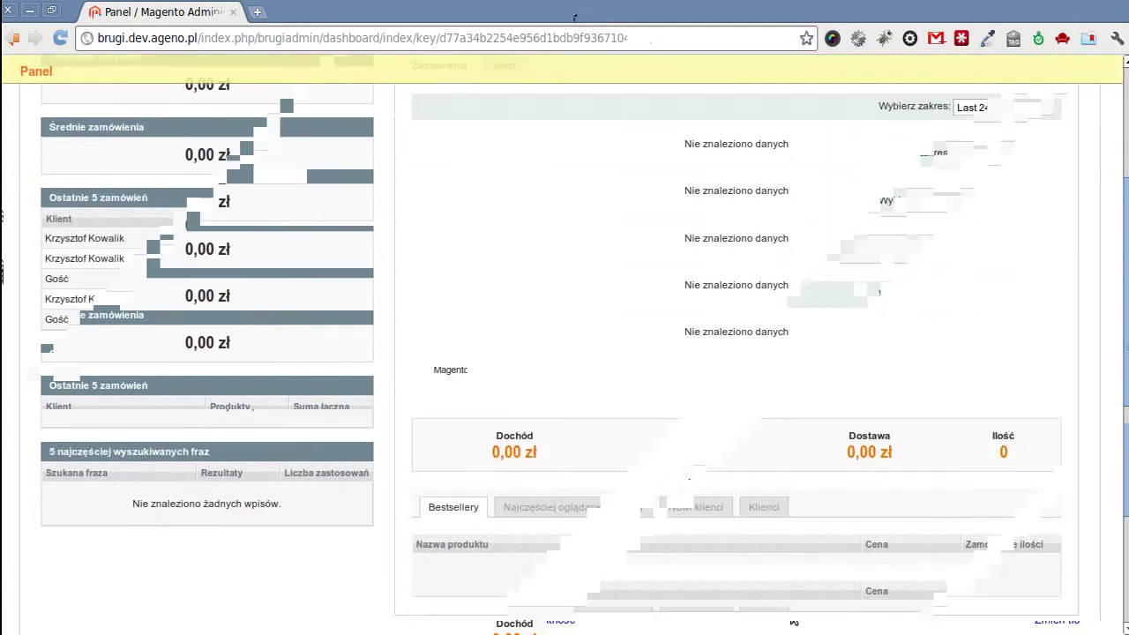
pyautogui.scroll(4, 558, 432)
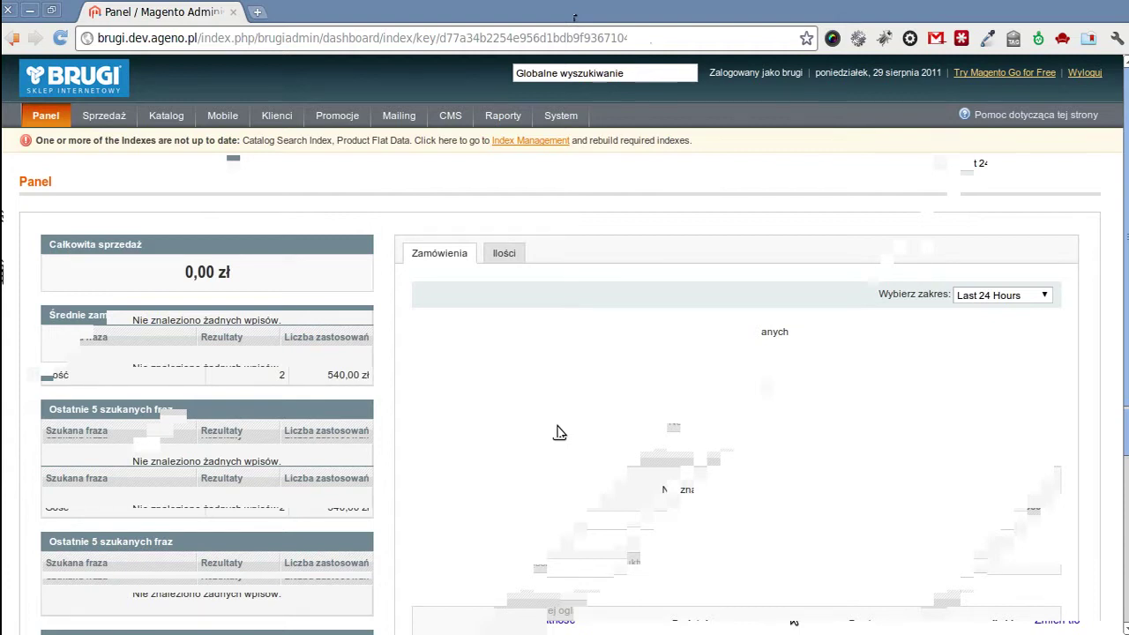
pyautogui.scroll(-3, 558, 432)
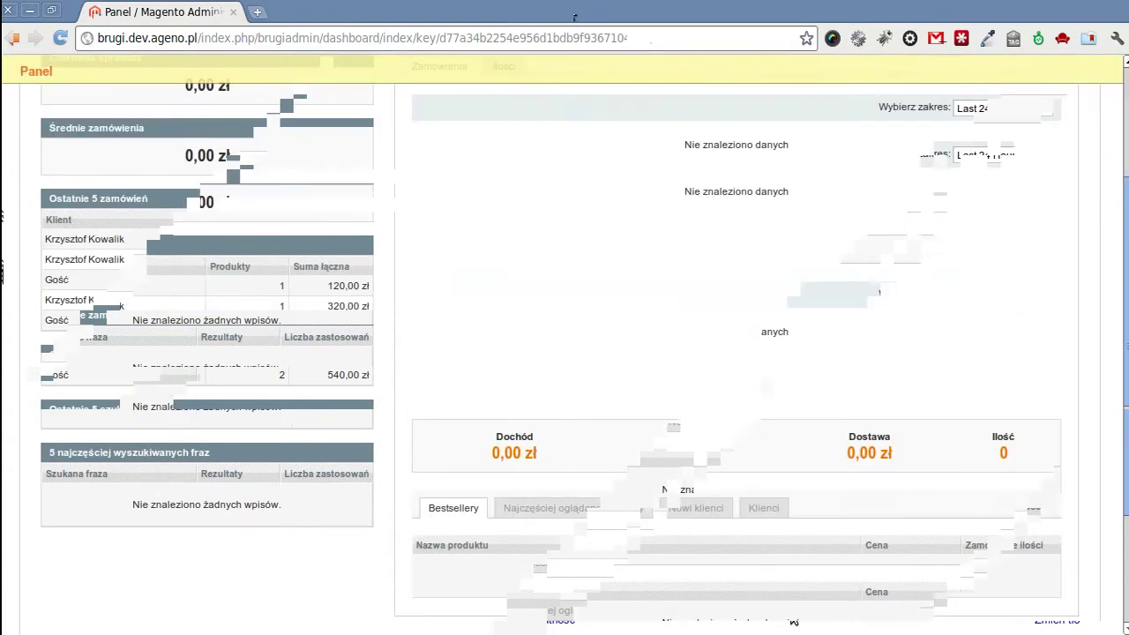
pyautogui.scroll(-1, 529, 377)
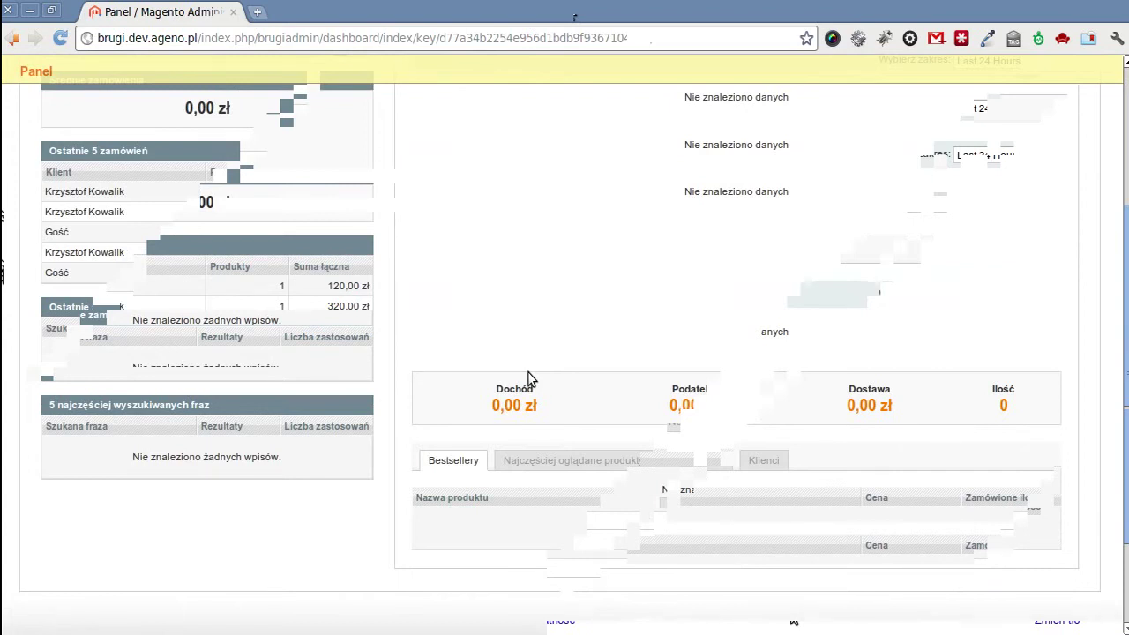
pyautogui.scroll(4, 529, 378)
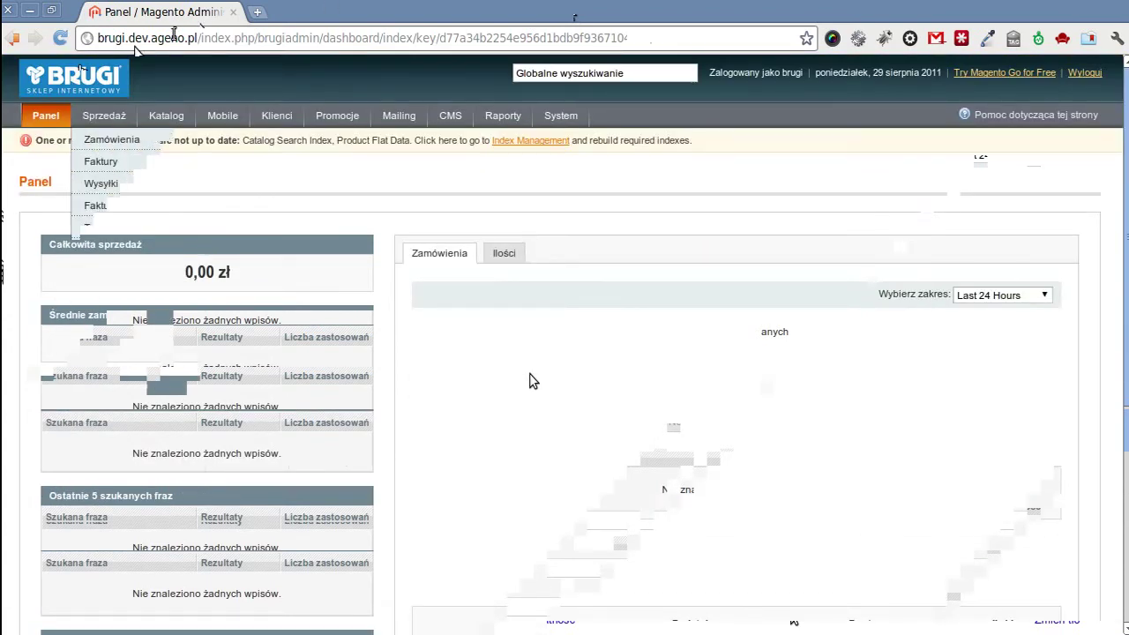
pyautogui.moveTo(139, 130)
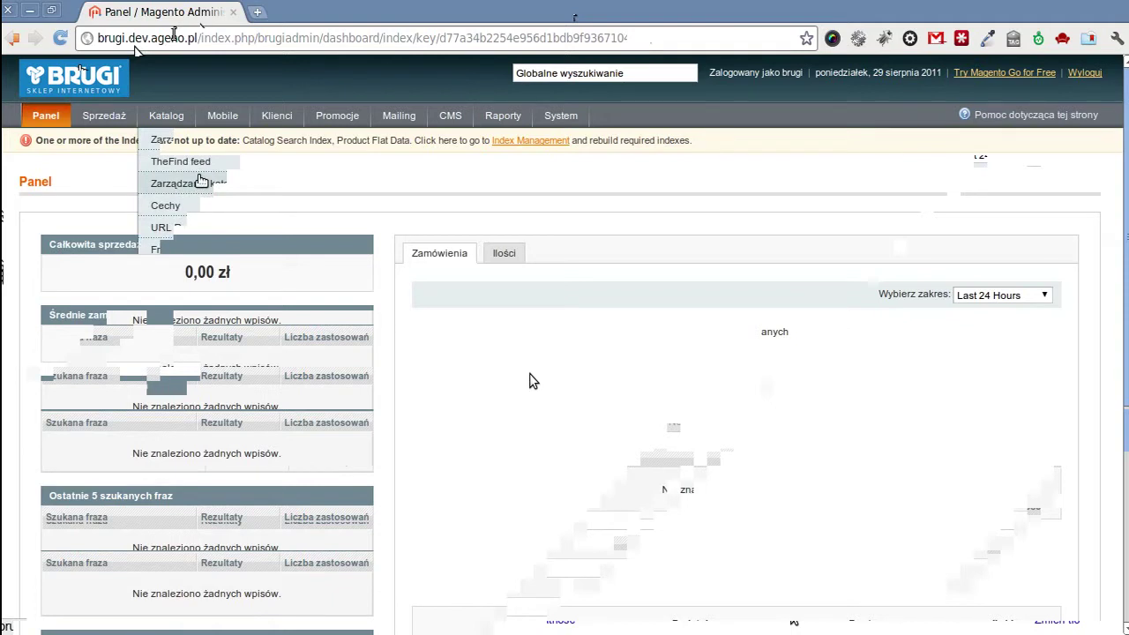
pyautogui.click(202, 180)
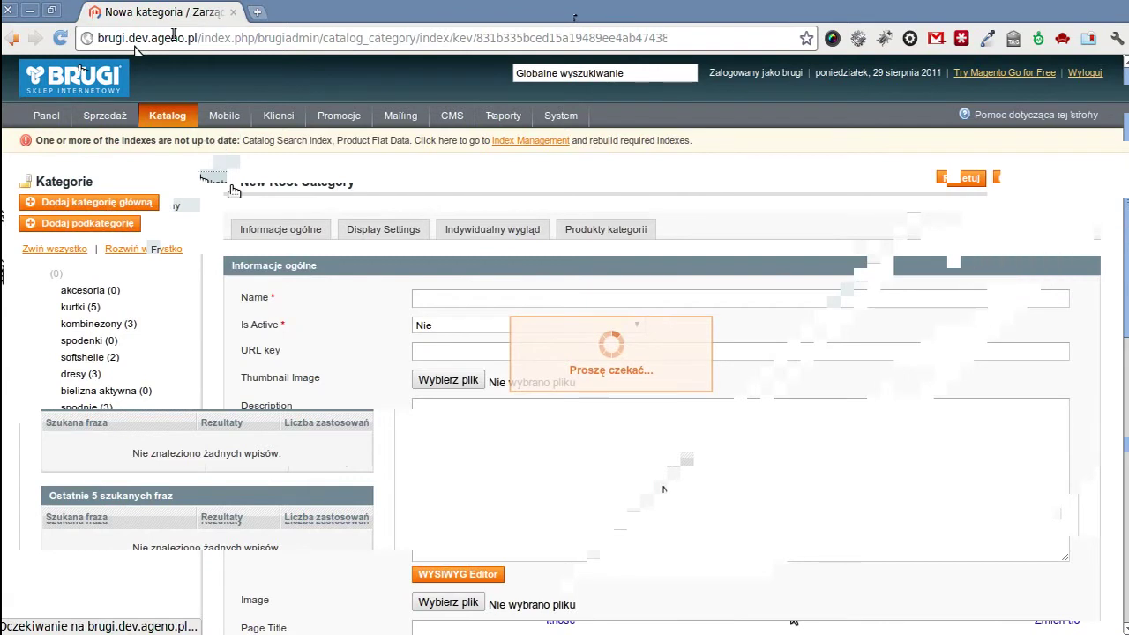
# - Load the brugi.dev.ageno.pl storefront in a second tab and compare it with the admin
pyautogui.click(257, 12)
pyautogui.write('brugi.dev.agen')
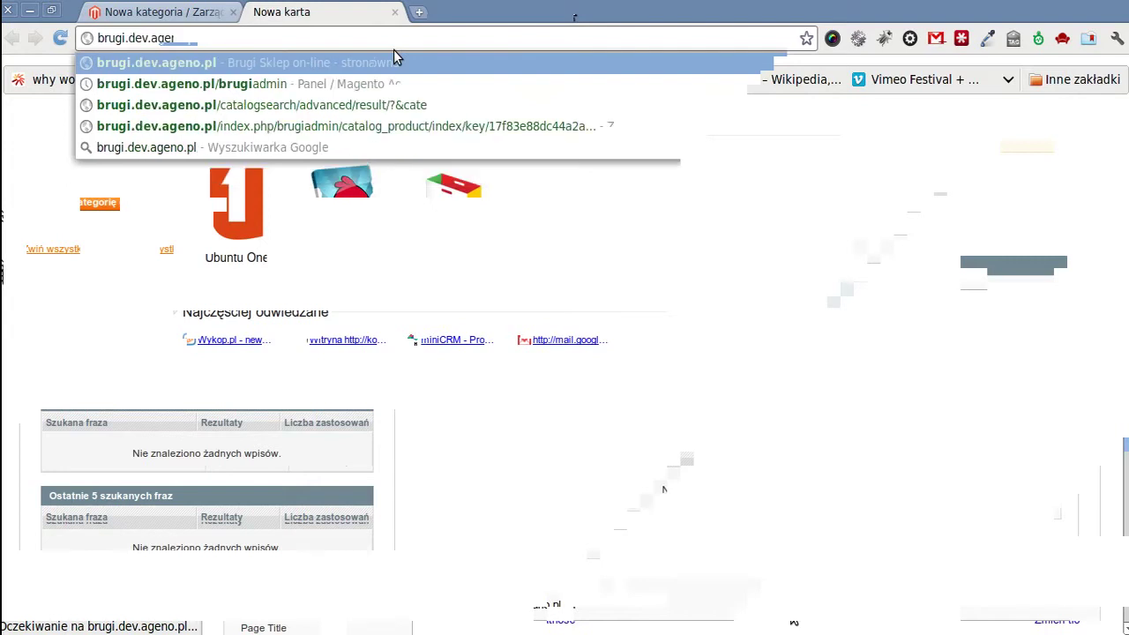
pyautogui.press('Return')
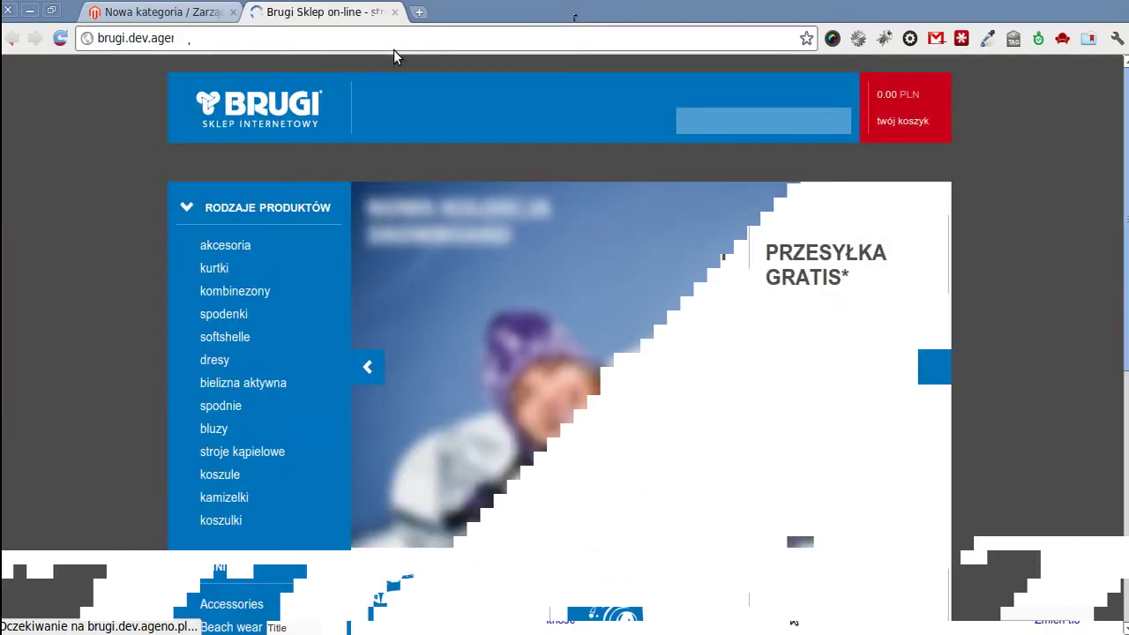
pyautogui.hotkey('ctrl', 'Tab')
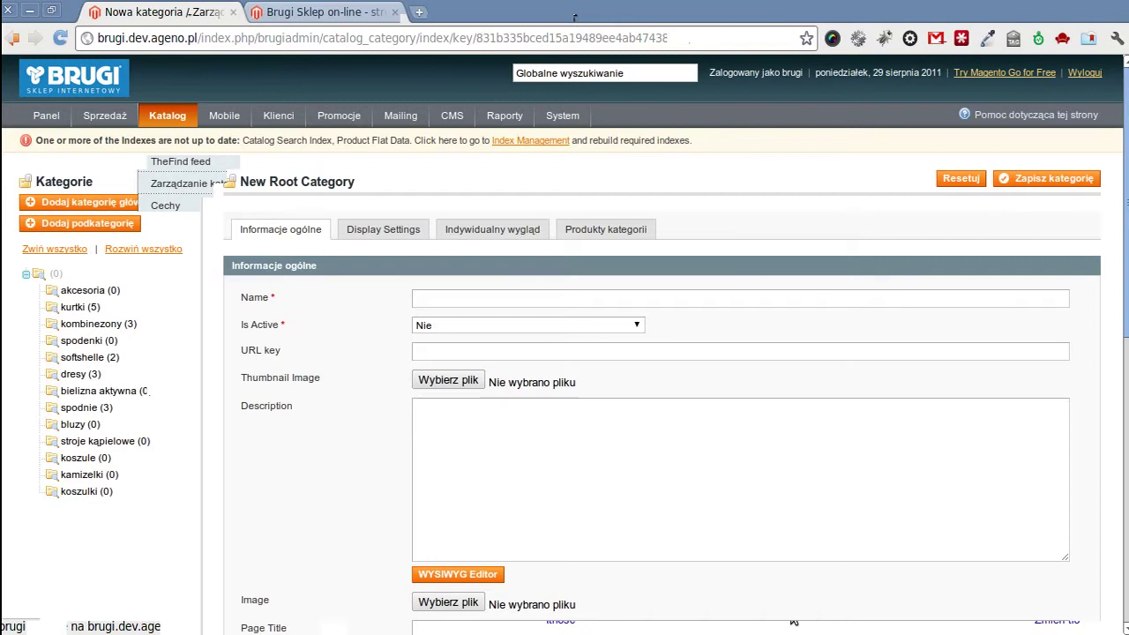
pyautogui.click(269, 11)
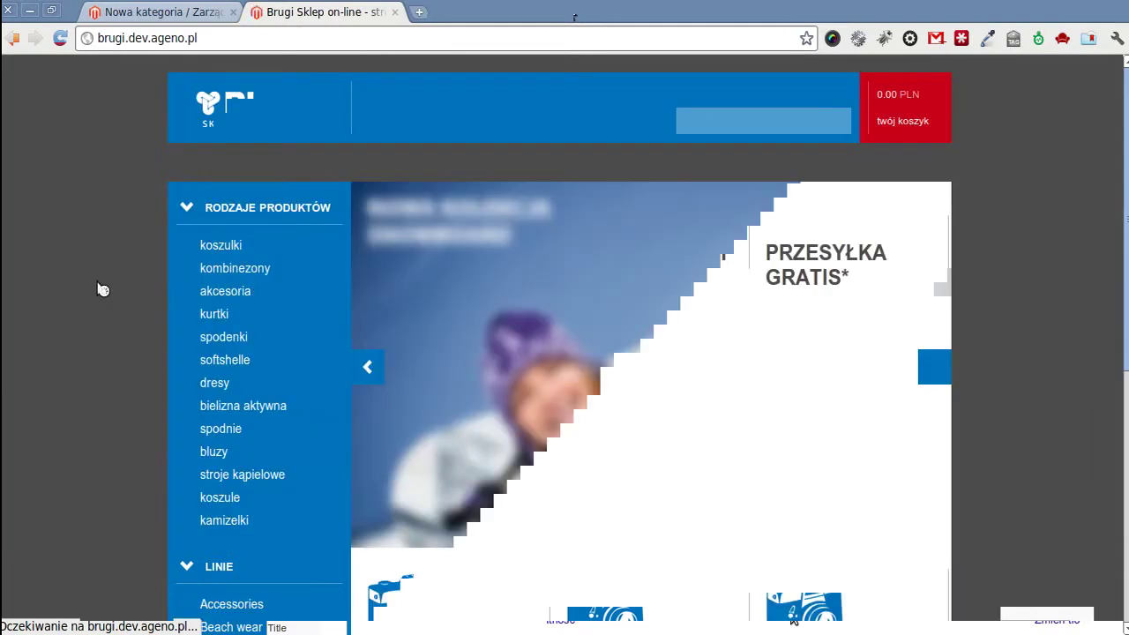
pyautogui.click(162, 14)
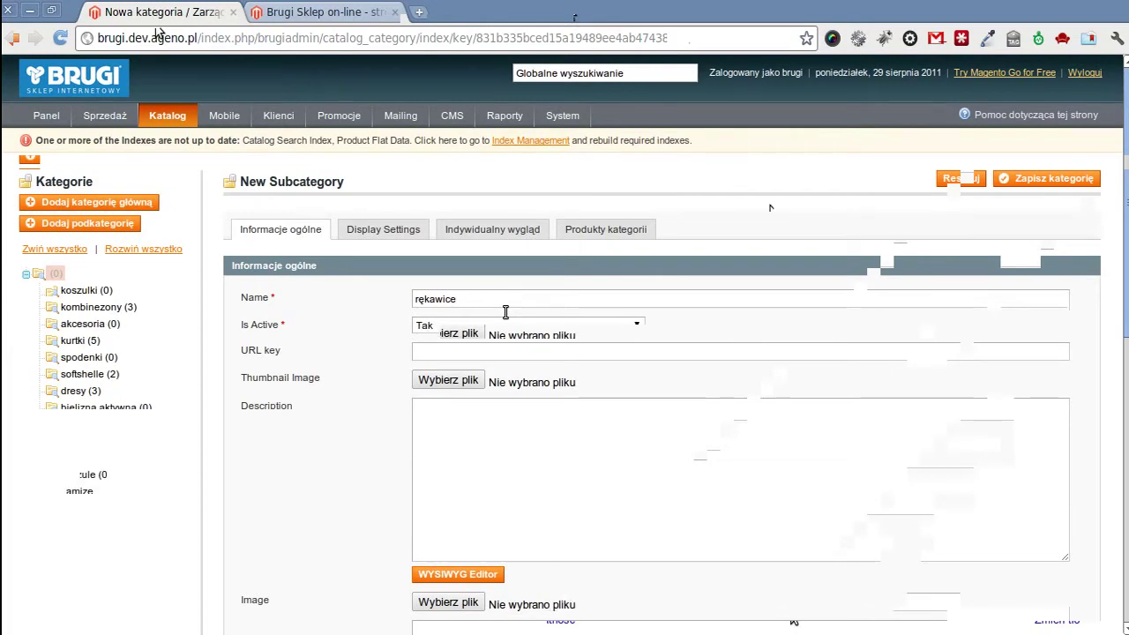
# - Review the saved rękawice category page, then go to the storefront to check it
pyautogui.scroll(-10, 491, 446)
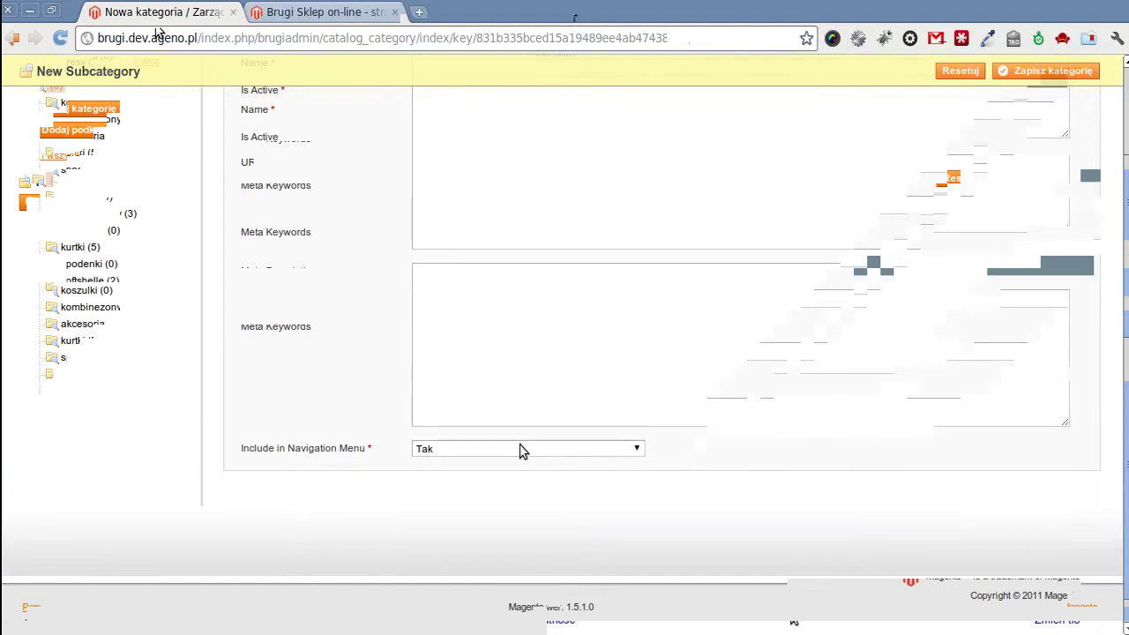
pyautogui.scroll(3, 520, 450)
pyautogui.scroll(-5, 517, 453)
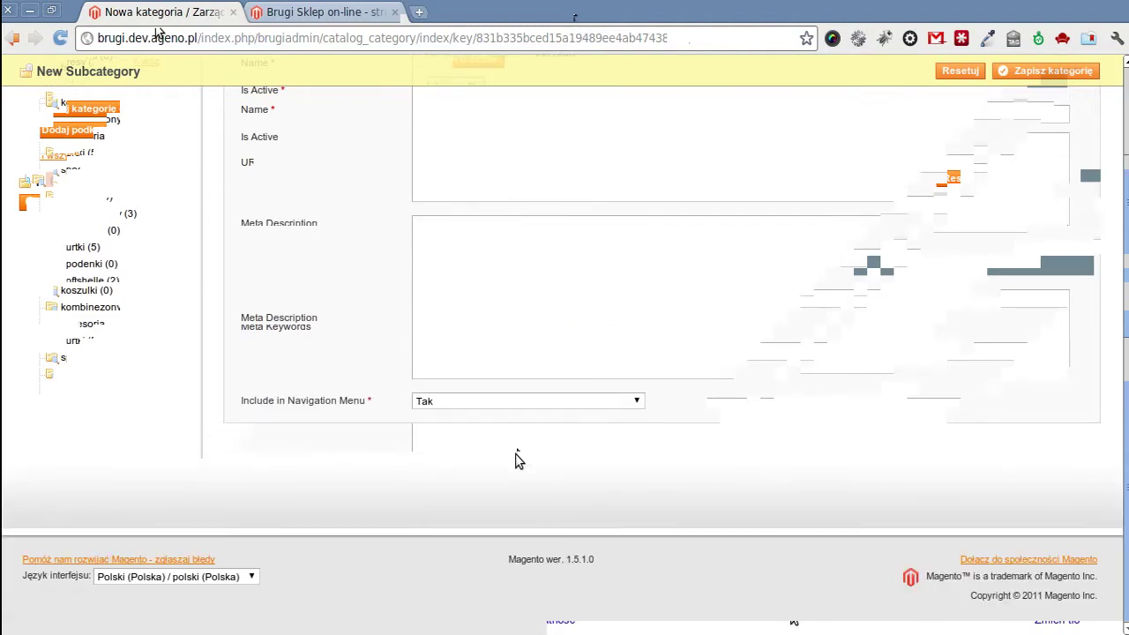
pyautogui.scroll(3, 380, 352)
pyautogui.scroll(3, 383, 353)
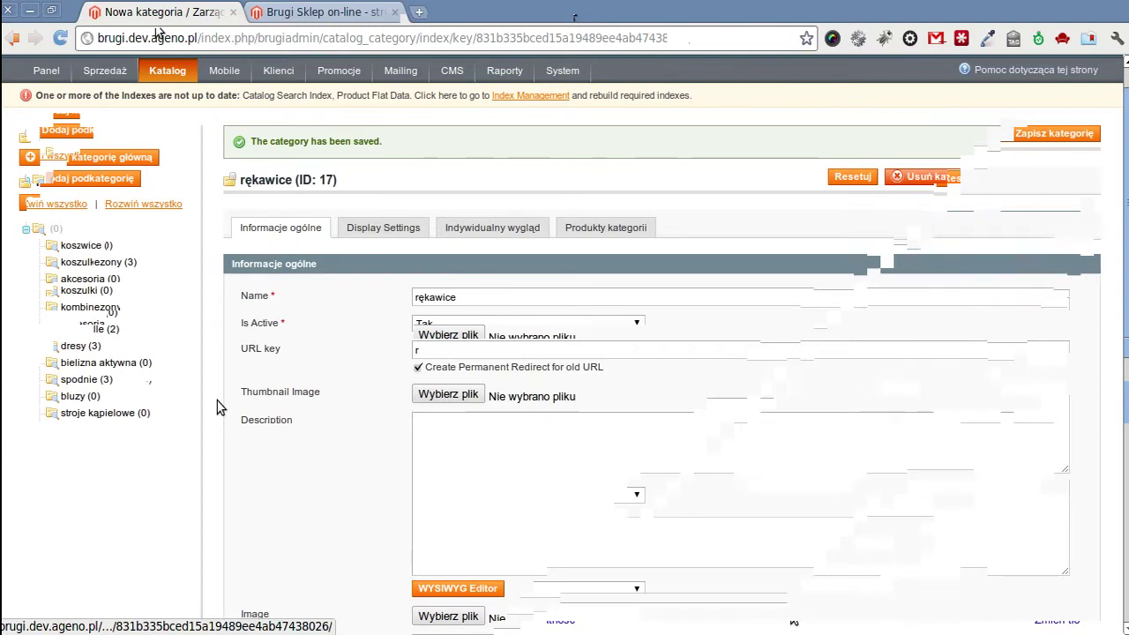
pyautogui.click(367, 8)
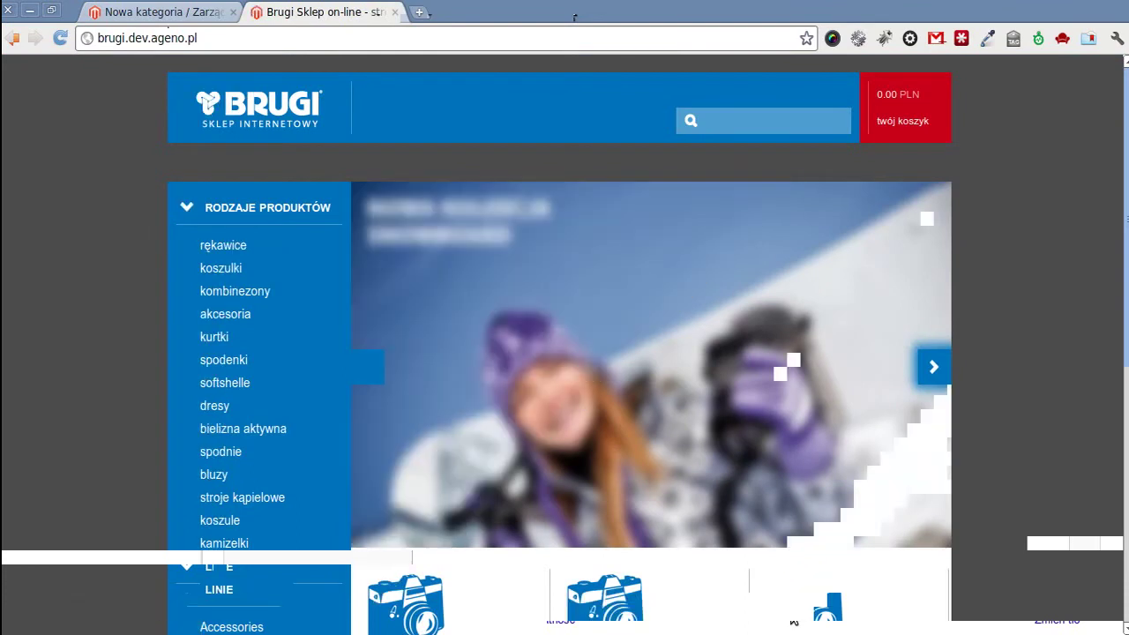
# - Copy the rękawice category's admin URL and load it in new browser tabs
pyautogui.click(179, 16)
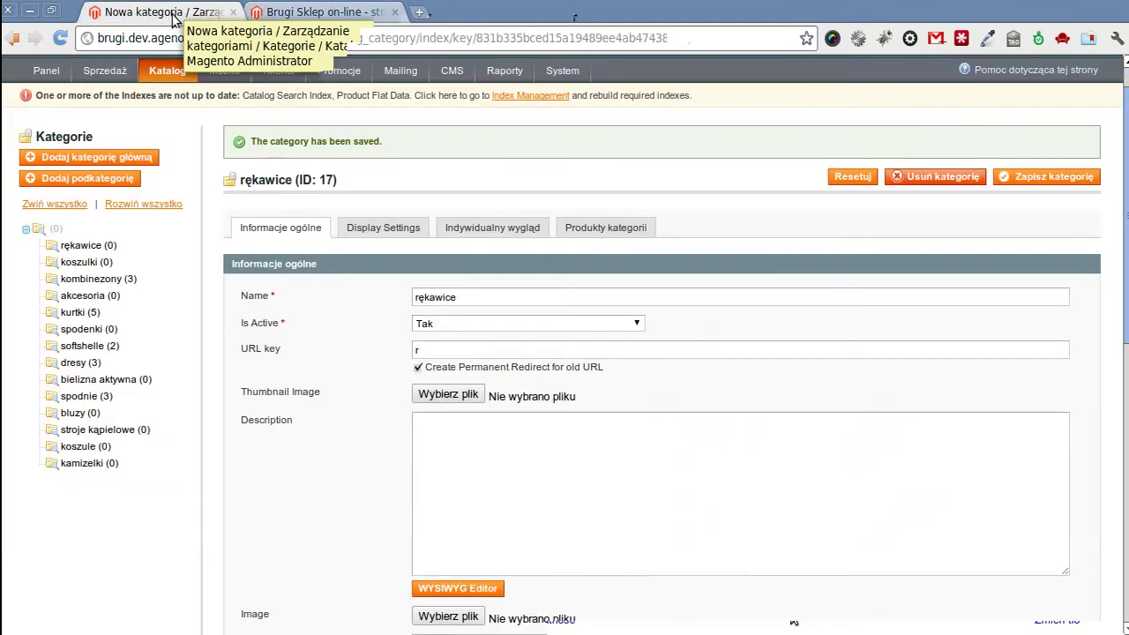
pyautogui.click(197, 41)
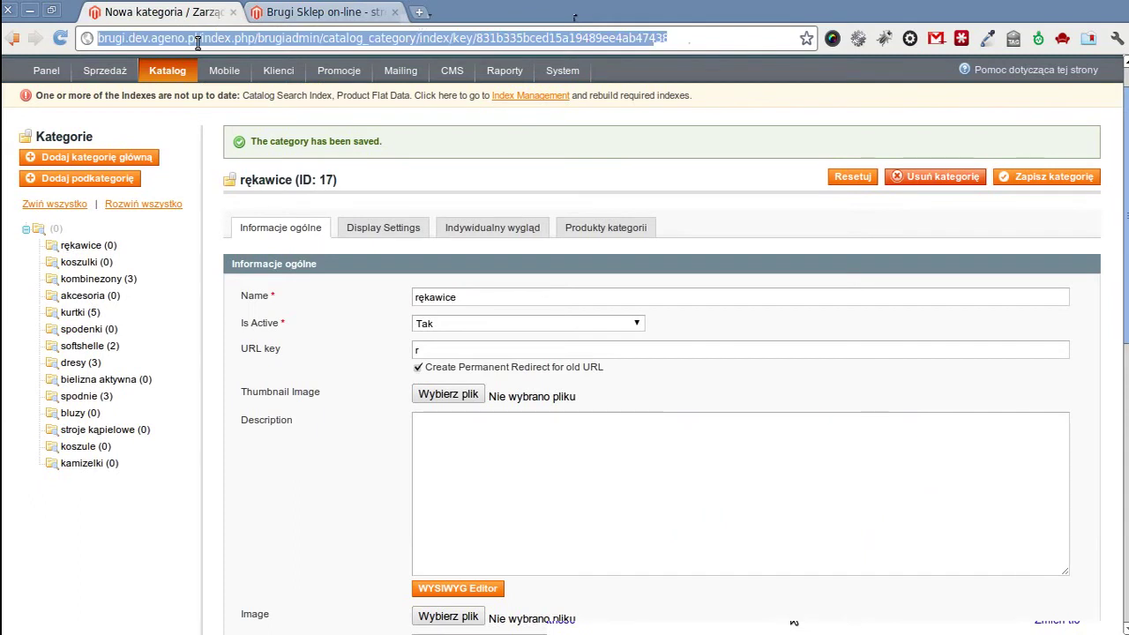
pyautogui.click(420, 14)
pyautogui.write('http://brugi.dev.ageno.pl/index.php/brugiadmin/catalog_category/index/key/831b335bced15a19489ee4ab474380')
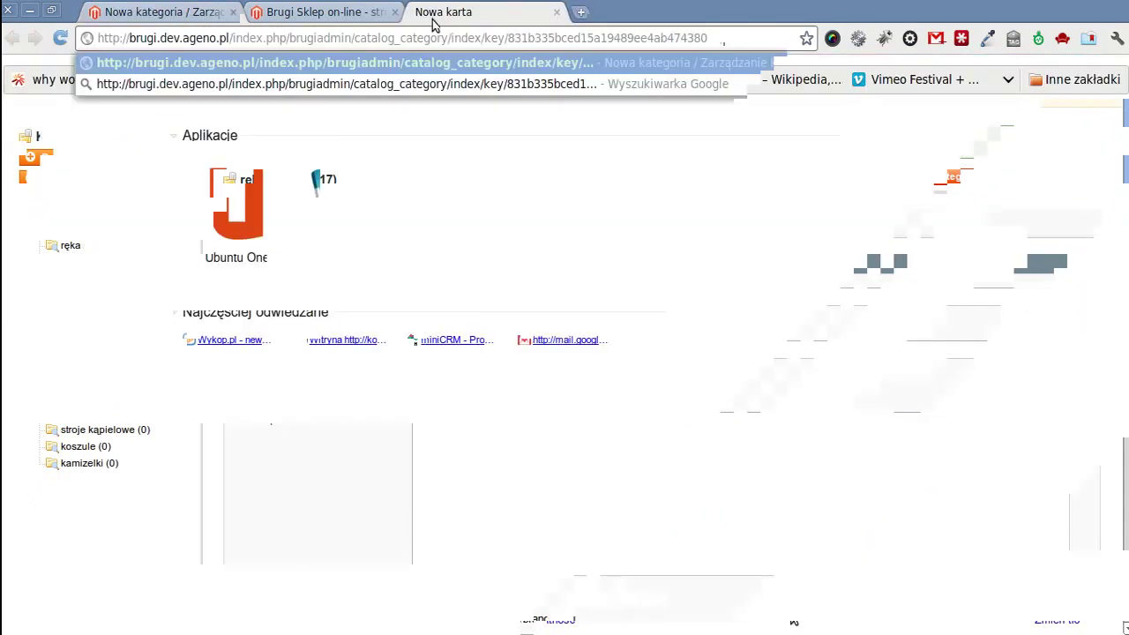
pyautogui.press('Return')
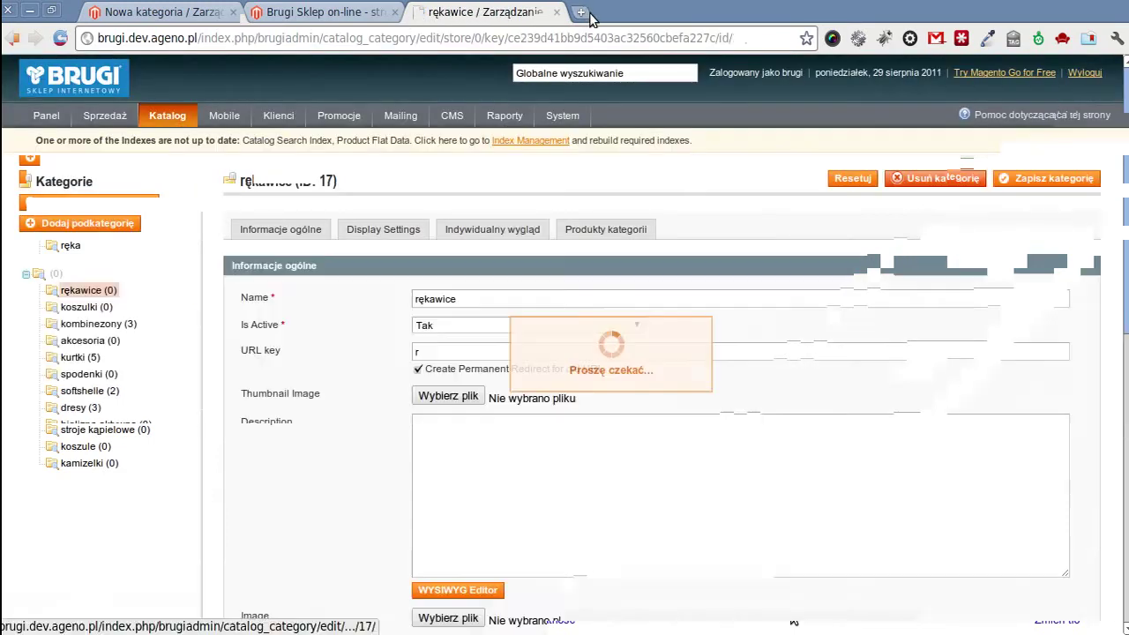
pyautogui.click(588, 14)
pyautogui.hotkey('ctrl', 'v')
pyautogui.press('Return')
# - Move the storefront tab to the far right and cycle through the admin category tabs
pyautogui.moveTo(307, 12); pyautogui.dragTo(764, 16)
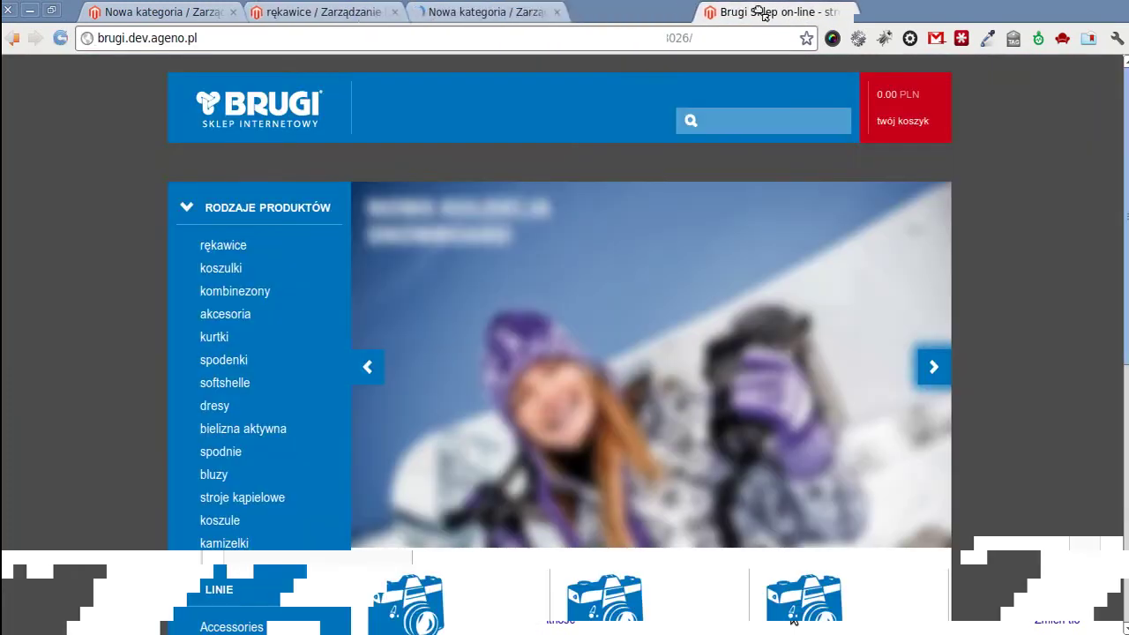
pyautogui.click(494, 12)
pyautogui.click(326, 12)
pyautogui.click(188, 14)
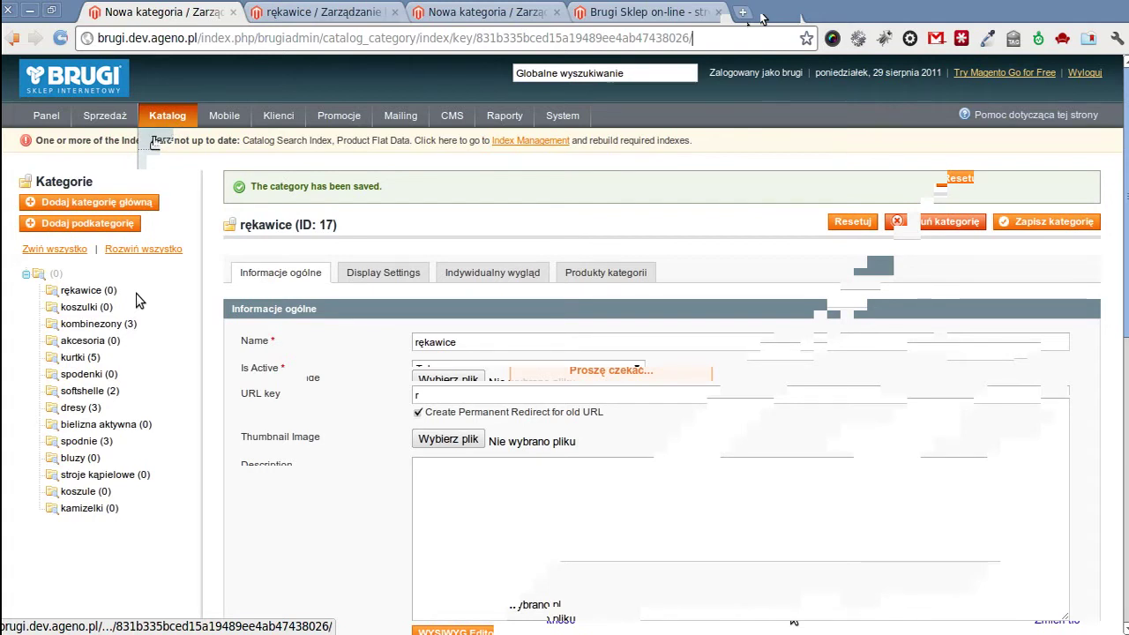
pyautogui.moveTo(163, 168)
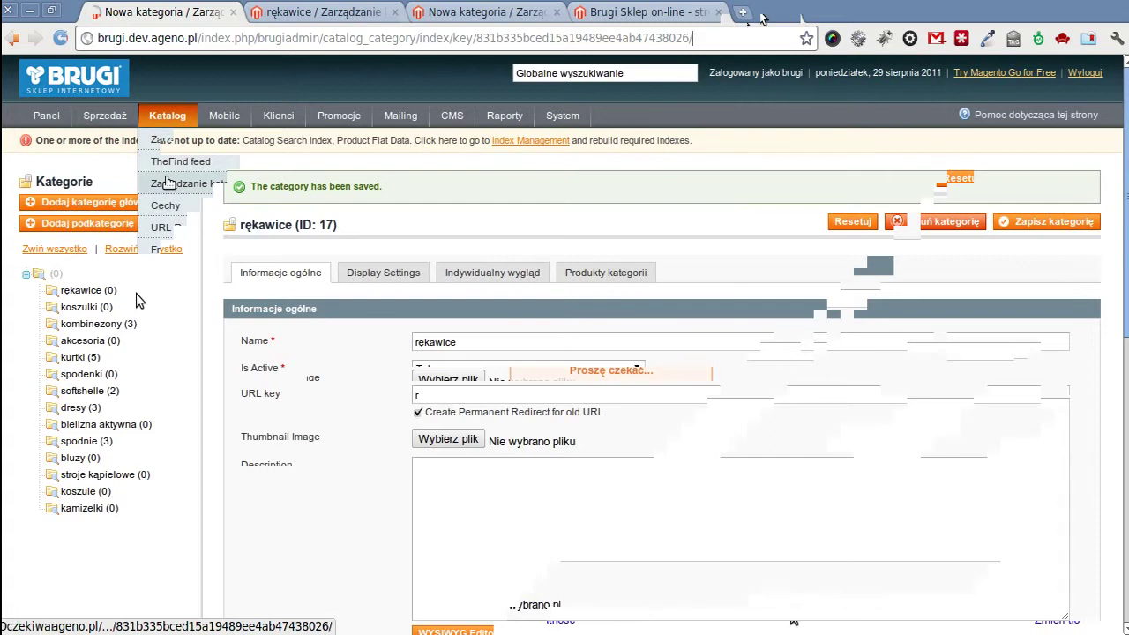
# - Show the product attribute list at 200 per page, displaying all 47 attributes
pyautogui.click(144, 250)
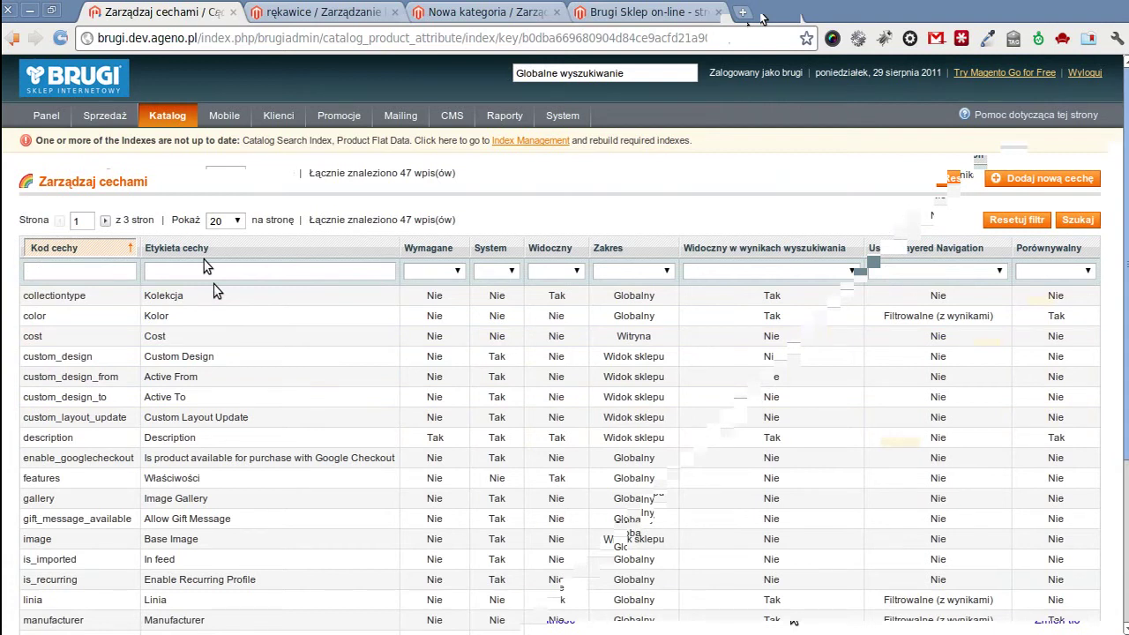
pyautogui.click(226, 292)
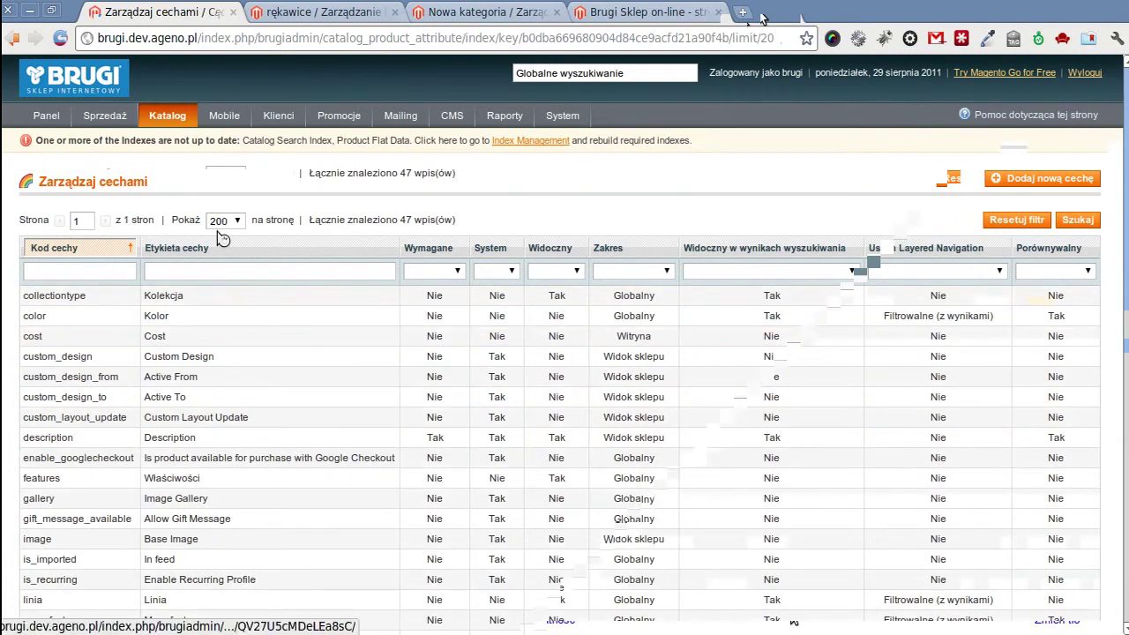
pyautogui.scroll(-4, 230, 227)
pyautogui.scroll(-10, 227, 228)
pyautogui.scroll(15, 209, 285)
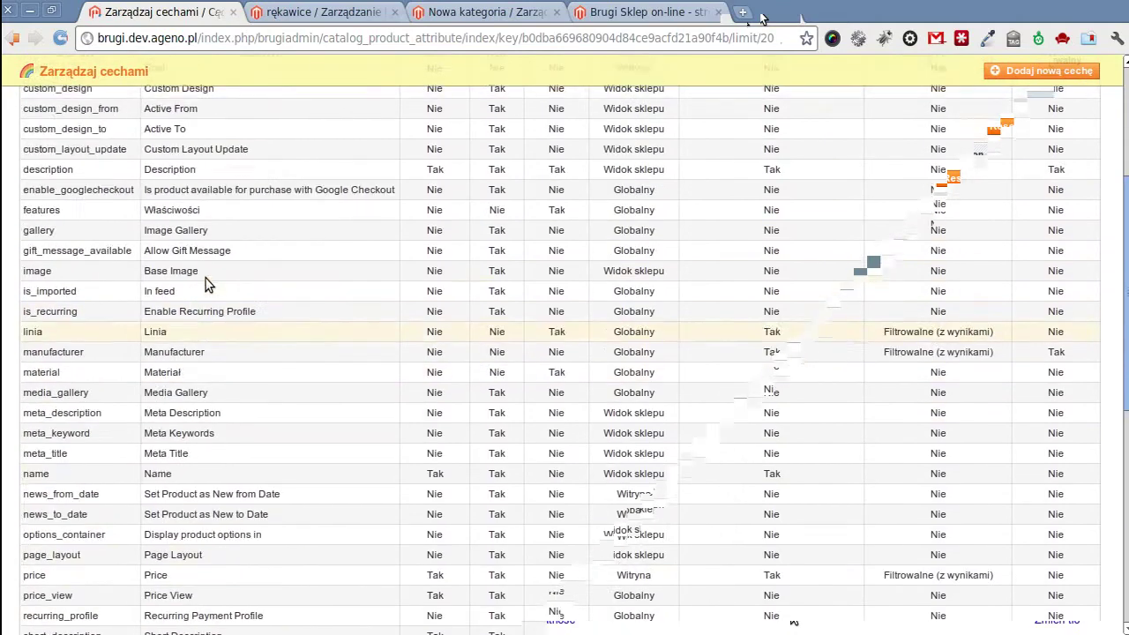
pyautogui.scroll(-10, 207, 284)
pyautogui.scroll(10, 207, 295)
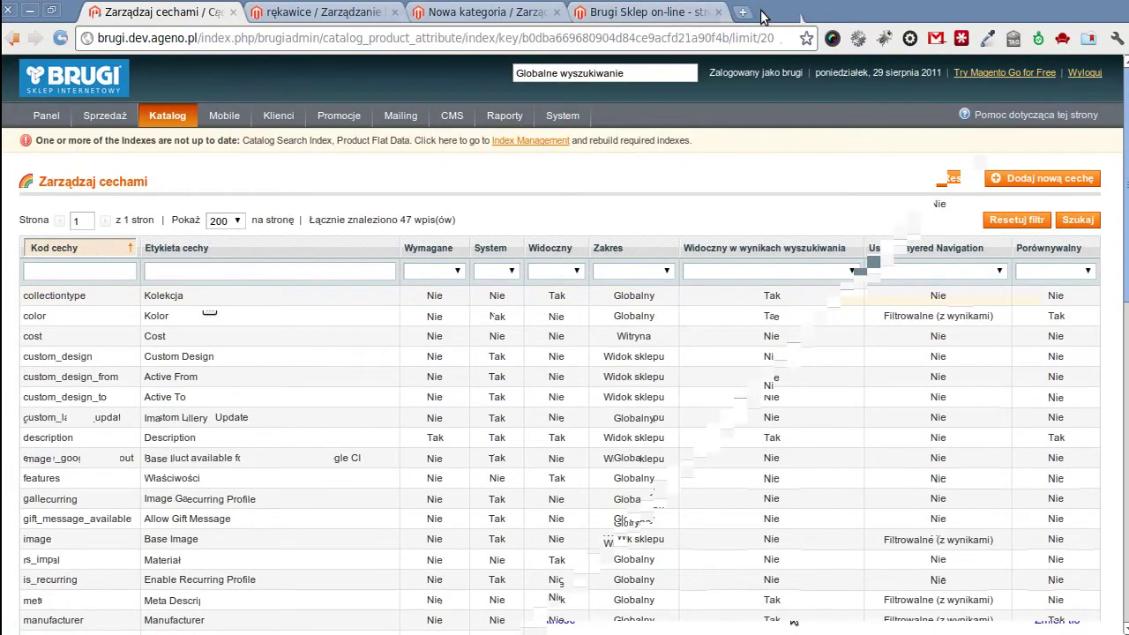
pyautogui.click(742, 13)
# - Load brugi.pl and open its spring/summer 2011 offer page
pyautogui.write('brugi.pl')
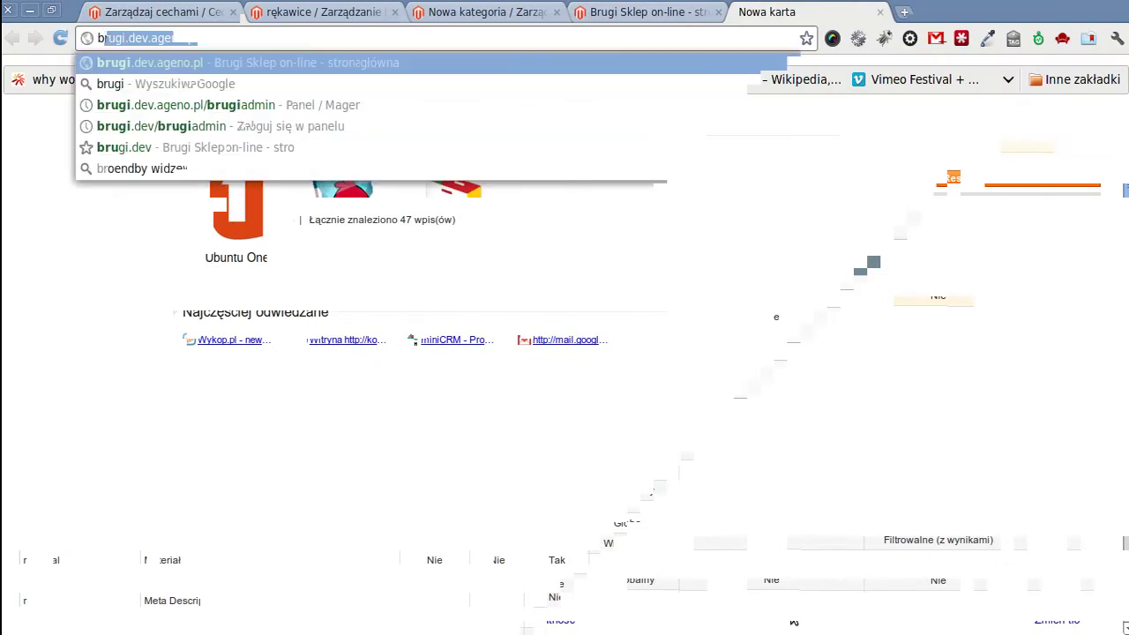
pyautogui.press('Return')
pyautogui.scroll(-5, 521, 219)
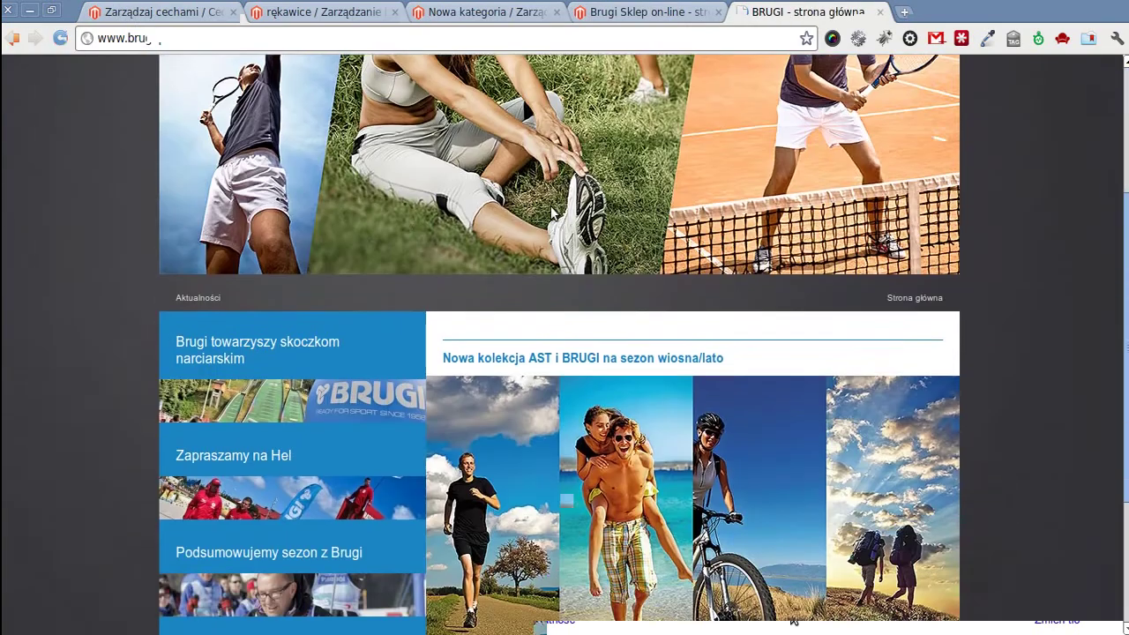
pyautogui.click(529, 217)
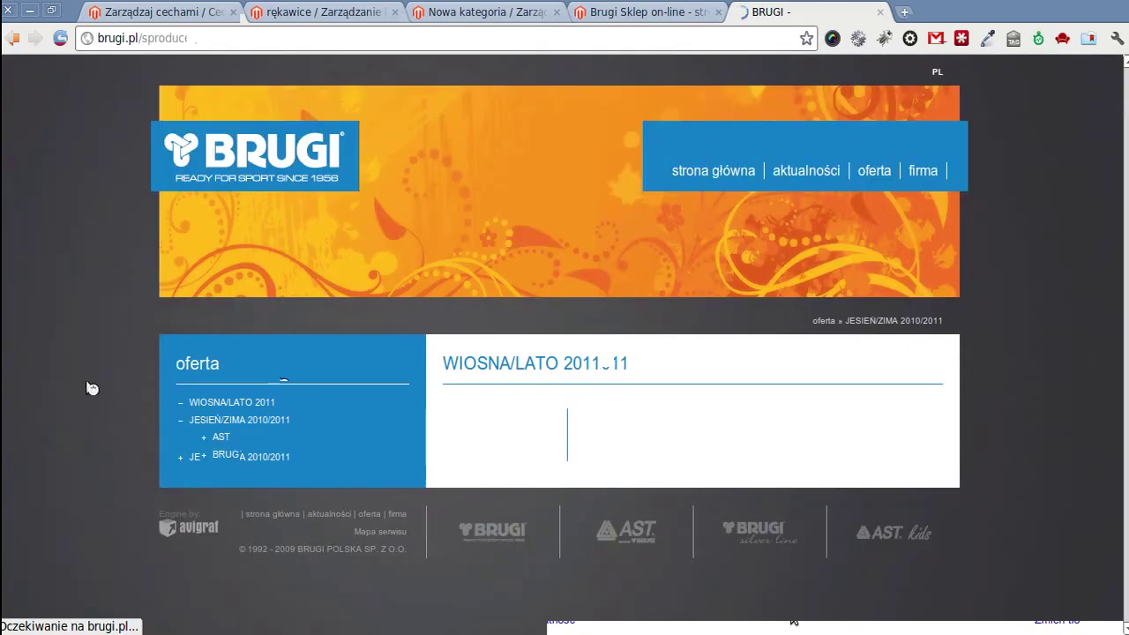
pyautogui.scroll(-3, 458, 405)
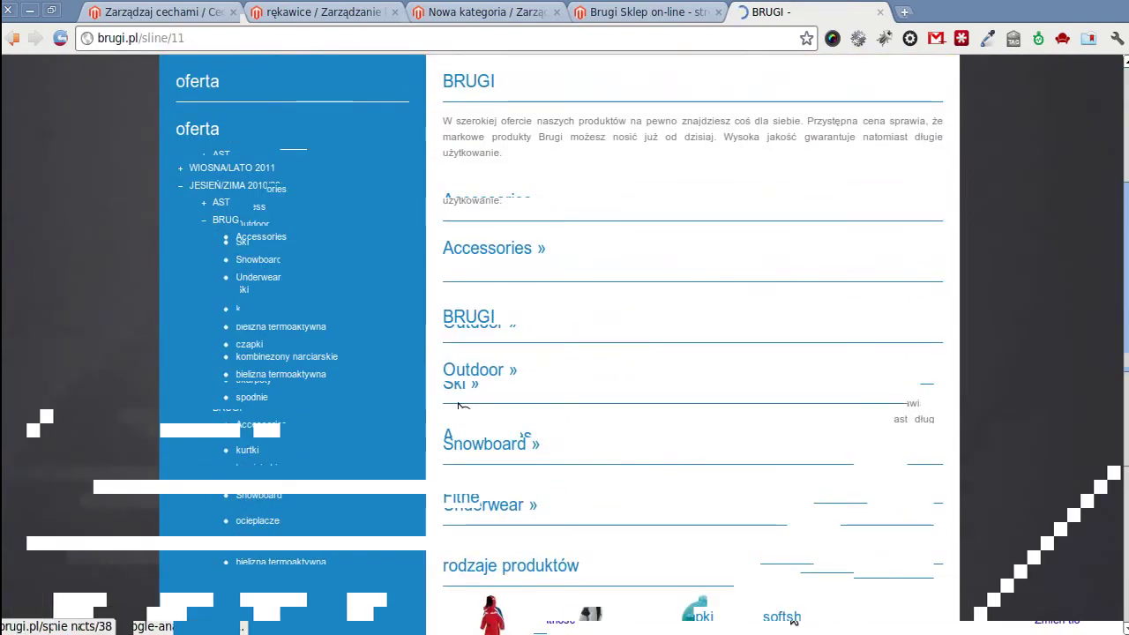
# - Find the 2AEL ski jacket page listing colours 88T, HZB, M5R, M7U and sizes 36–44
pyautogui.click(459, 406)
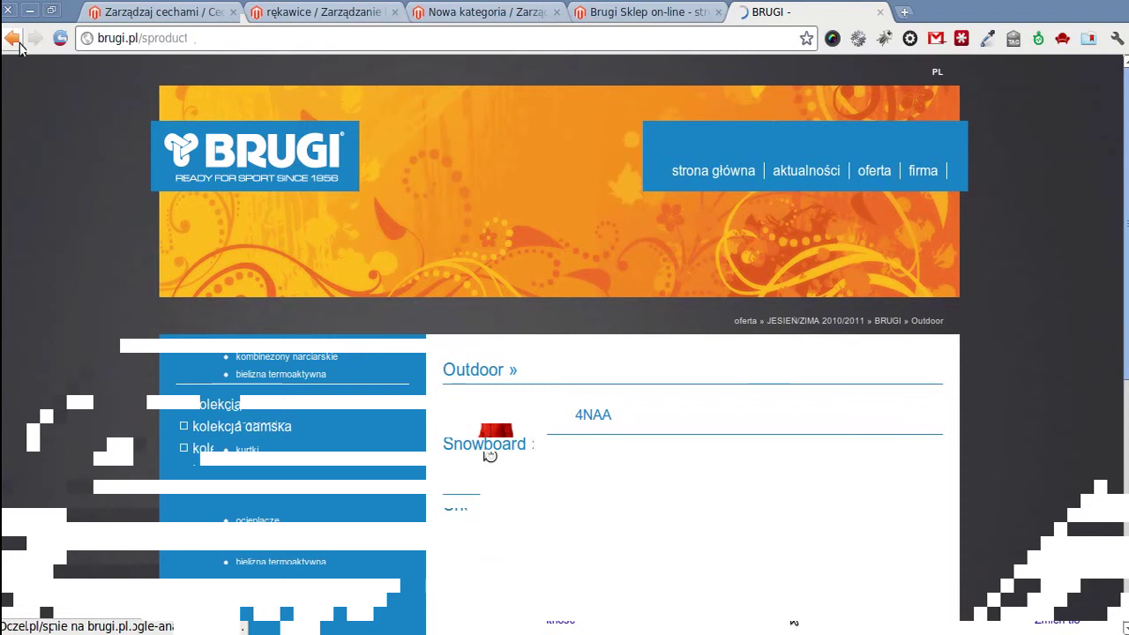
pyautogui.click(13, 38)
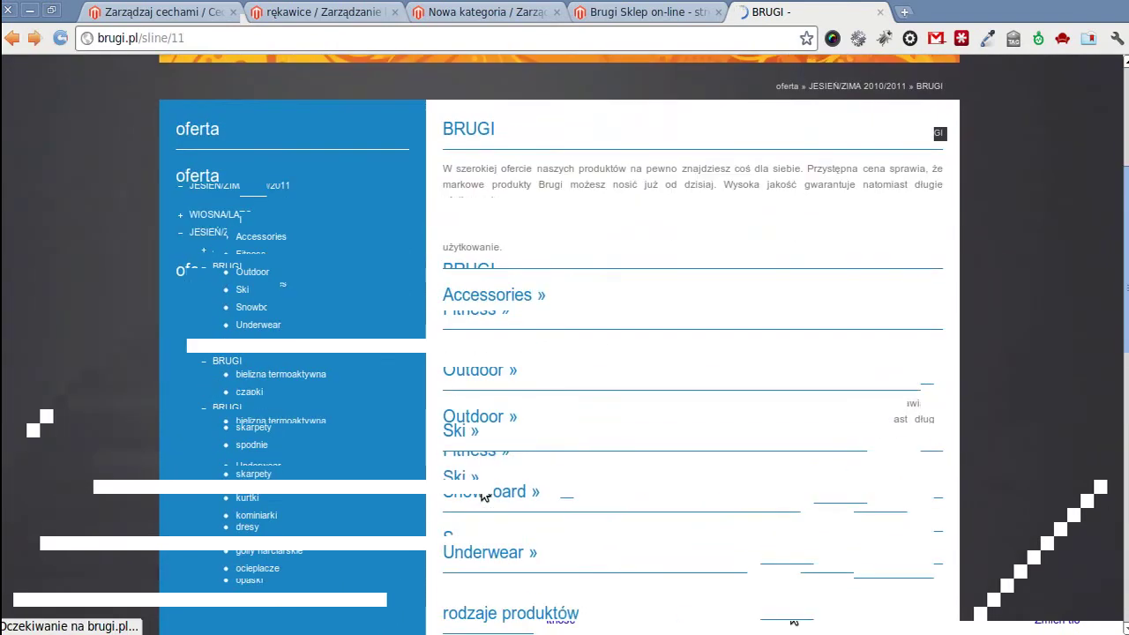
pyautogui.click(484, 497)
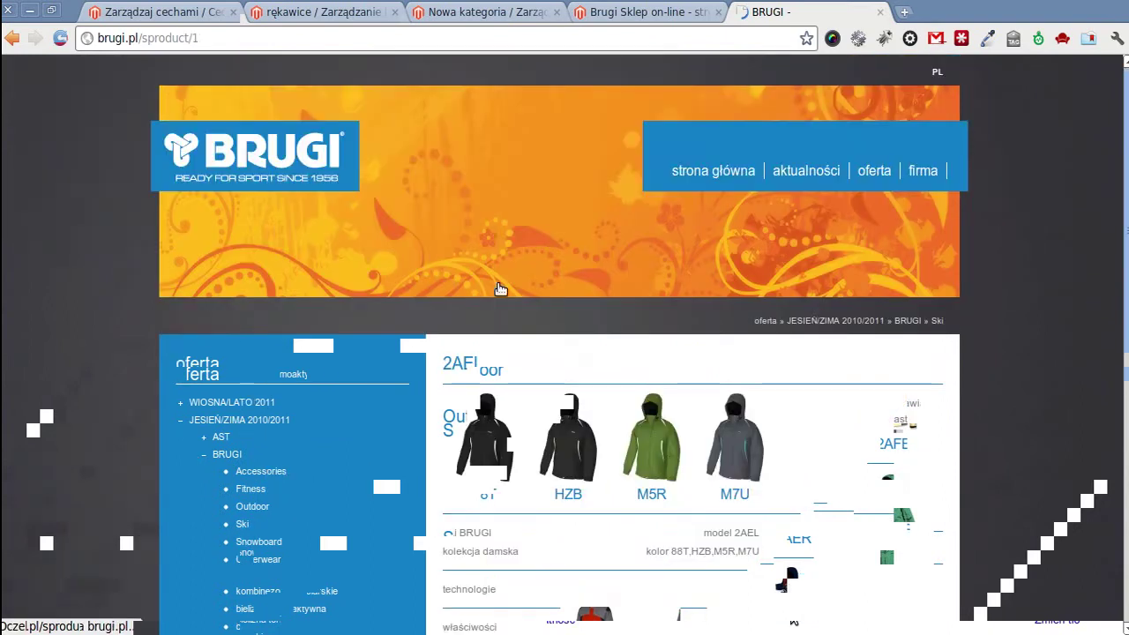
pyautogui.scroll(-3, 499, 300)
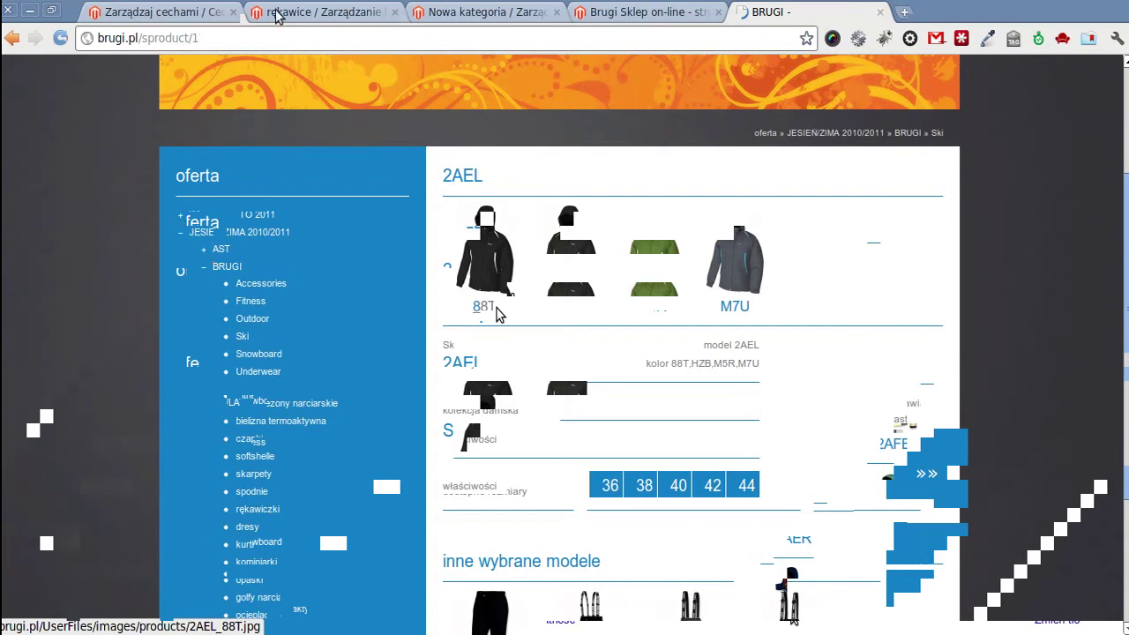
pyautogui.click(159, 6)
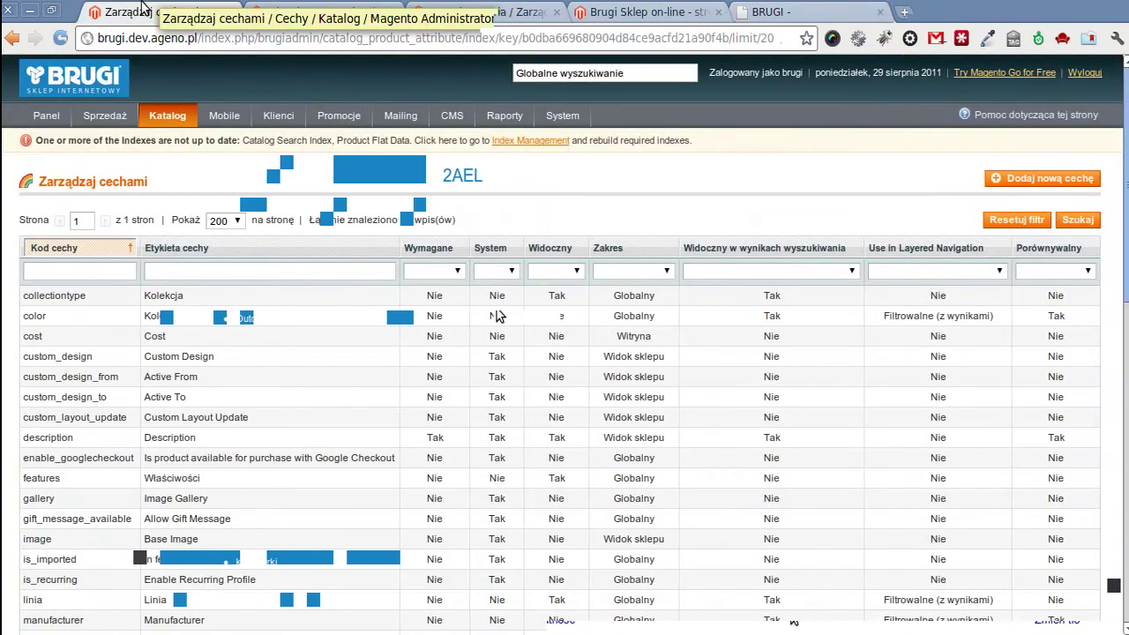
# - Open the Kolor attribute's labels and options, cross-checking the jacket colours on the shop page
pyautogui.click(177, 315)
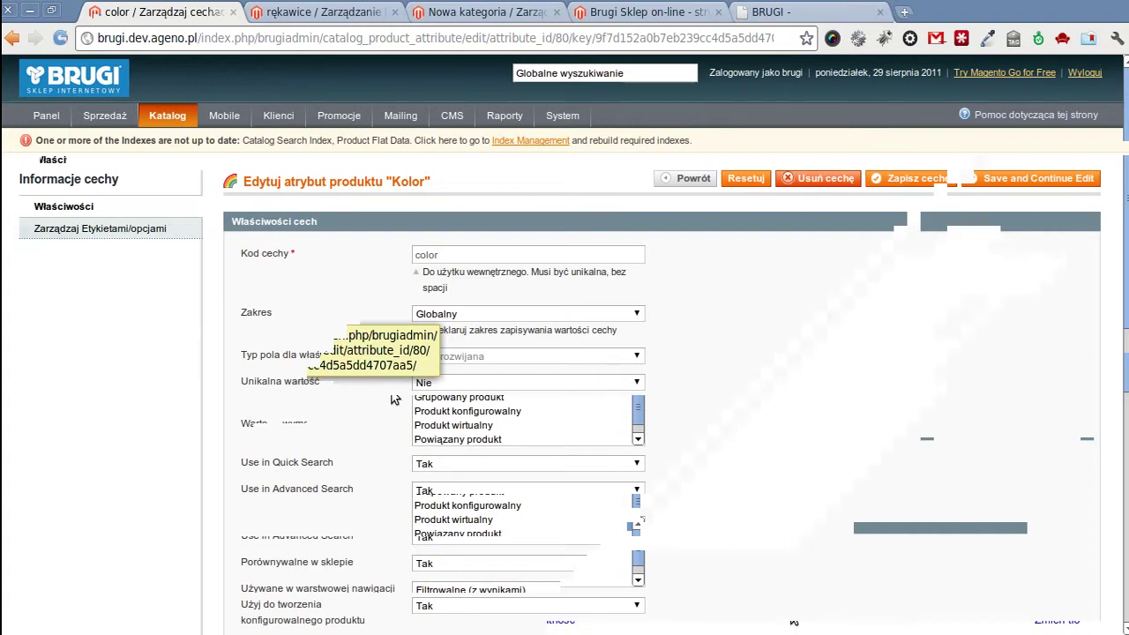
pyautogui.click(103, 228)
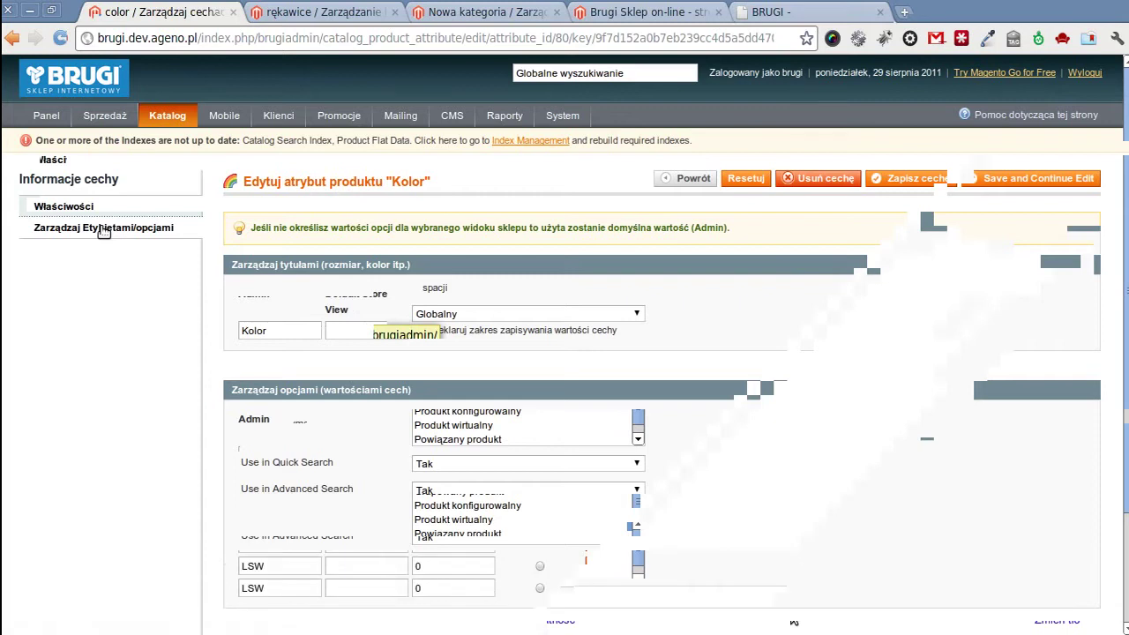
pyautogui.click(805, 18)
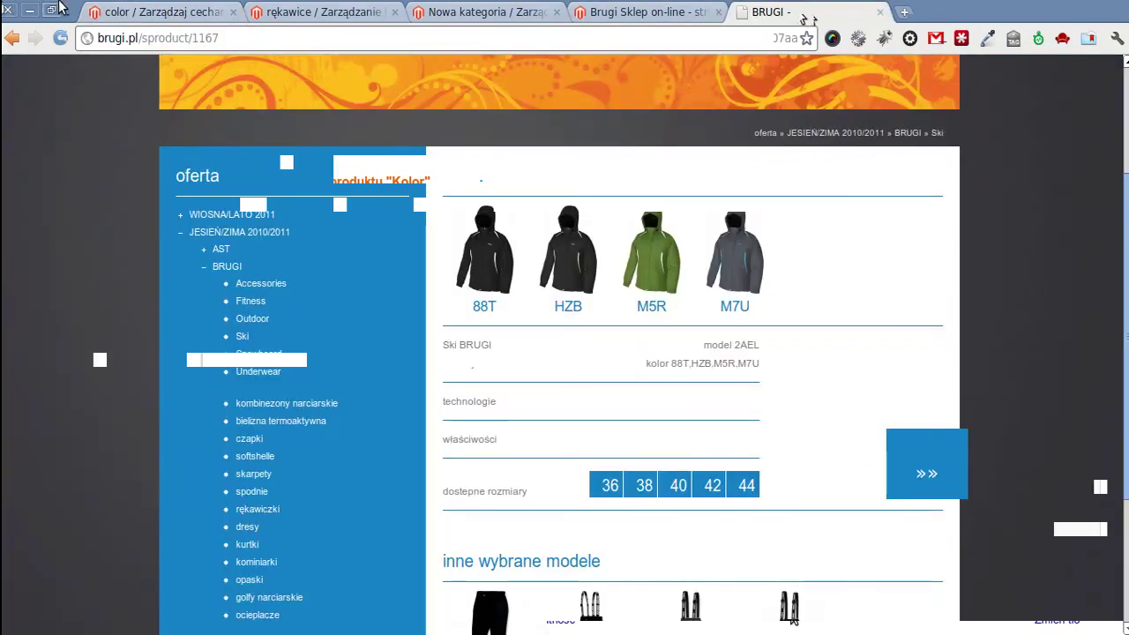
pyautogui.click(164, 11)
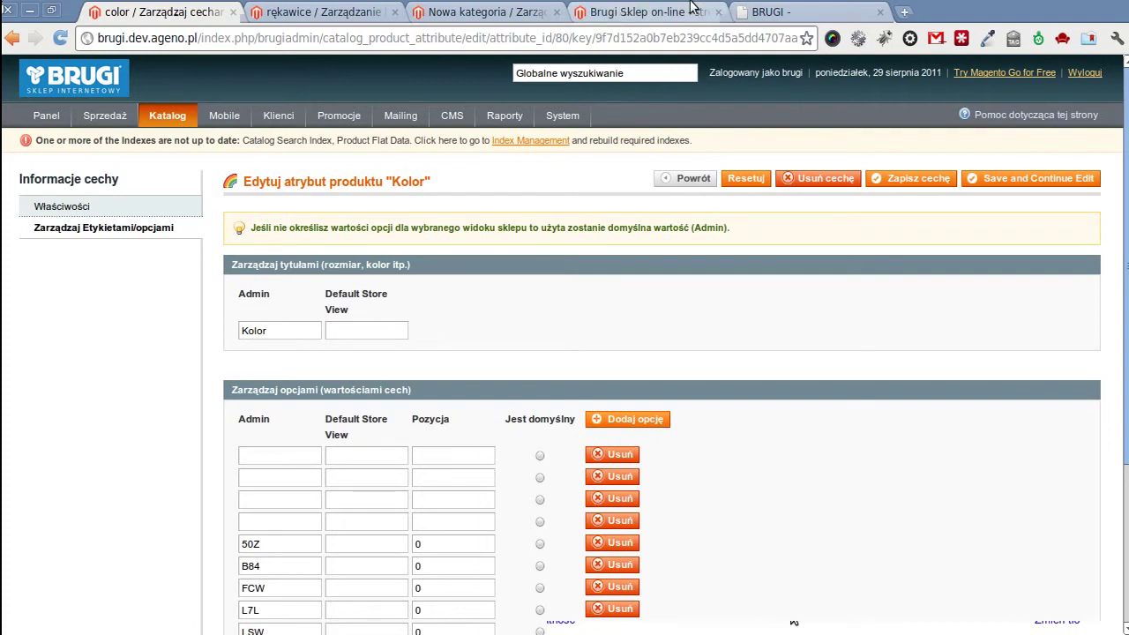
pyautogui.click(790, 7)
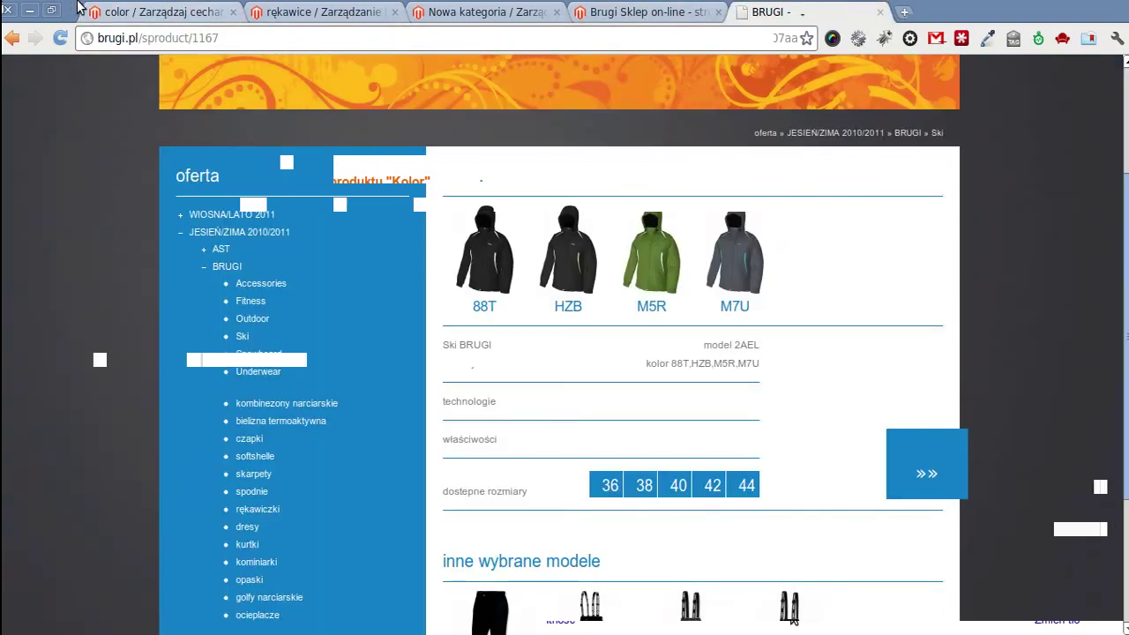
pyautogui.click(136, 12)
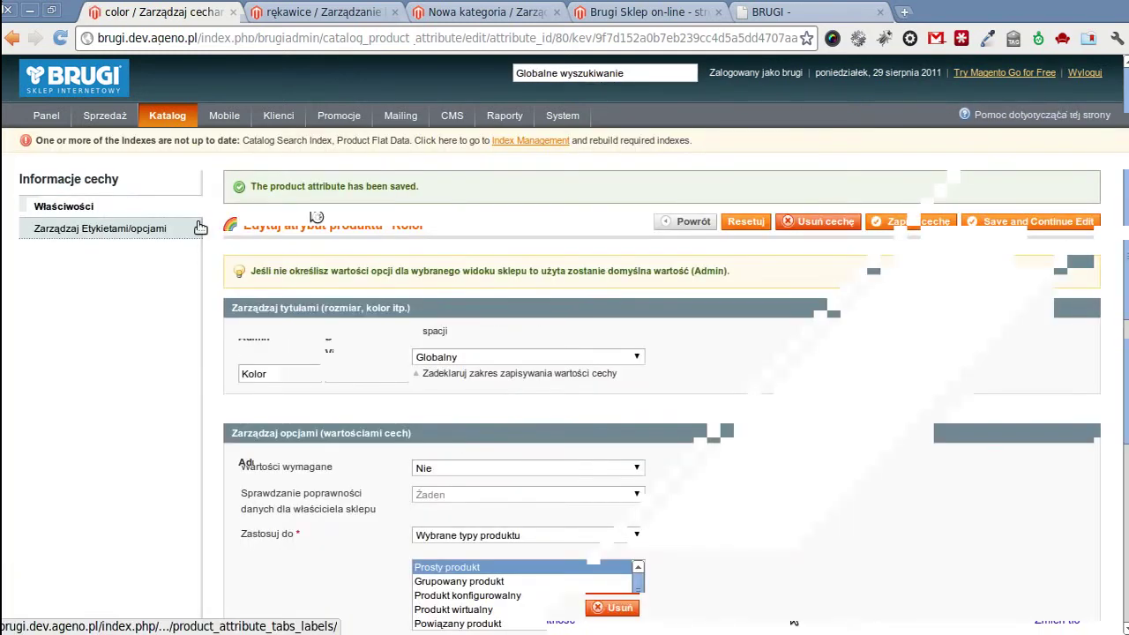
# - Check the saved Kolor options such as M5R and M7U, then open the Rozmiar size attribute
pyautogui.click(199, 228)
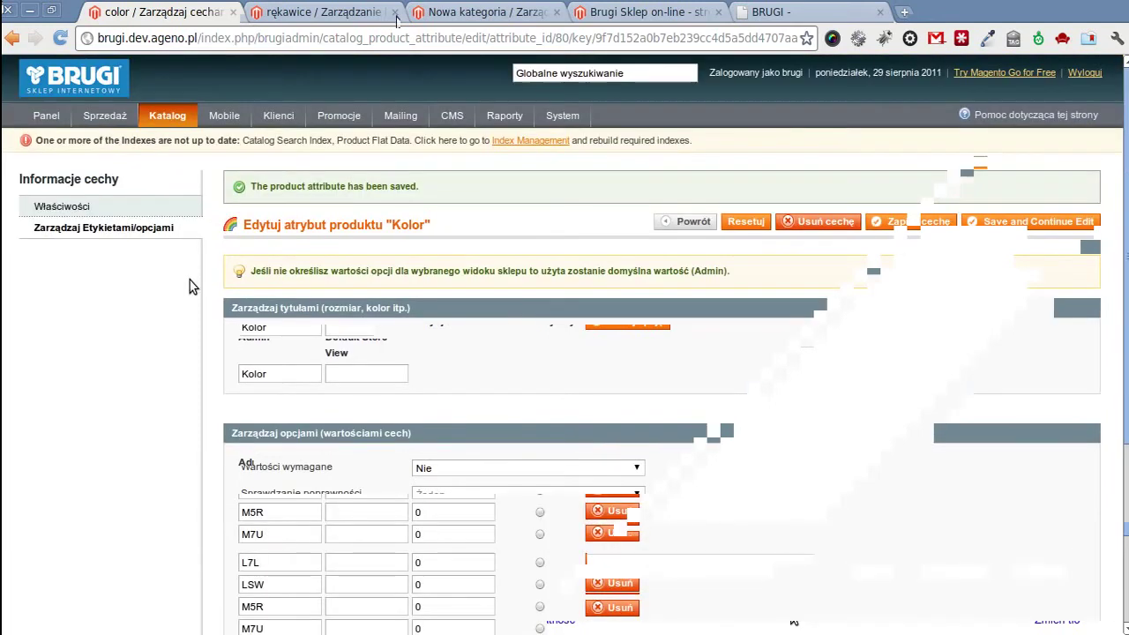
pyautogui.moveTo(164, 132)
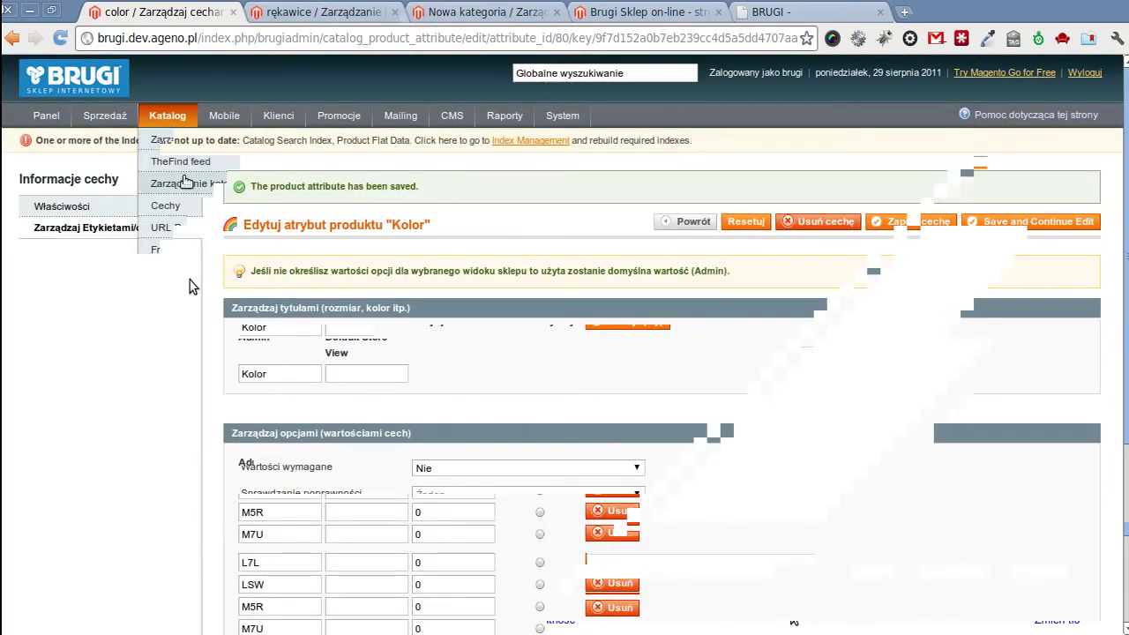
pyautogui.click(185, 183)
pyautogui.scroll(-5, 183, 289)
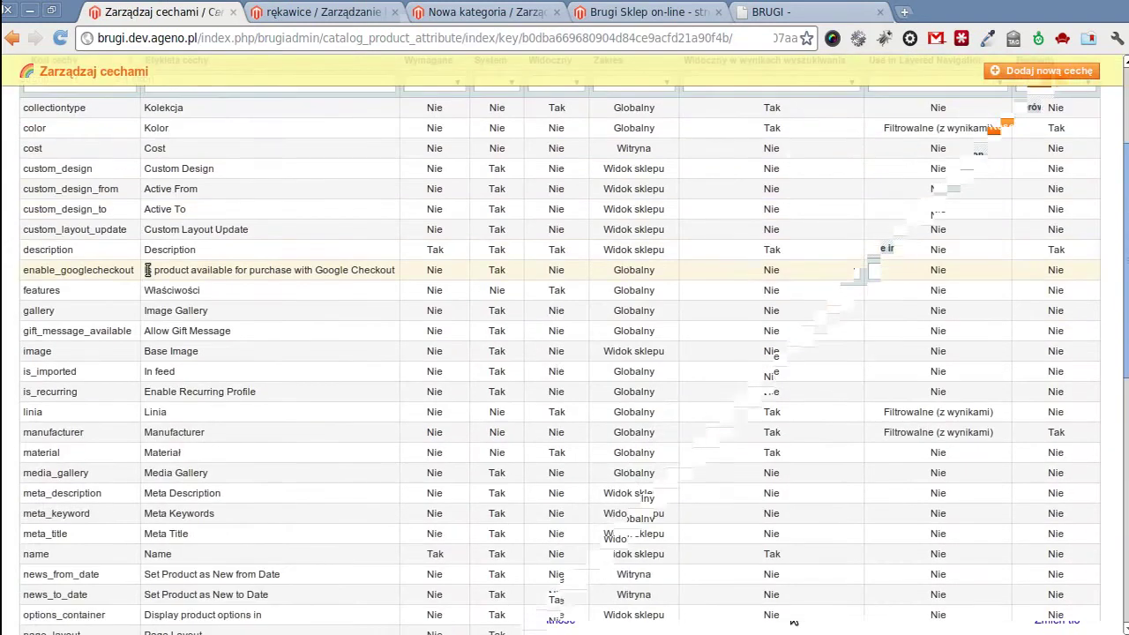
pyautogui.scroll(1, 128, 203)
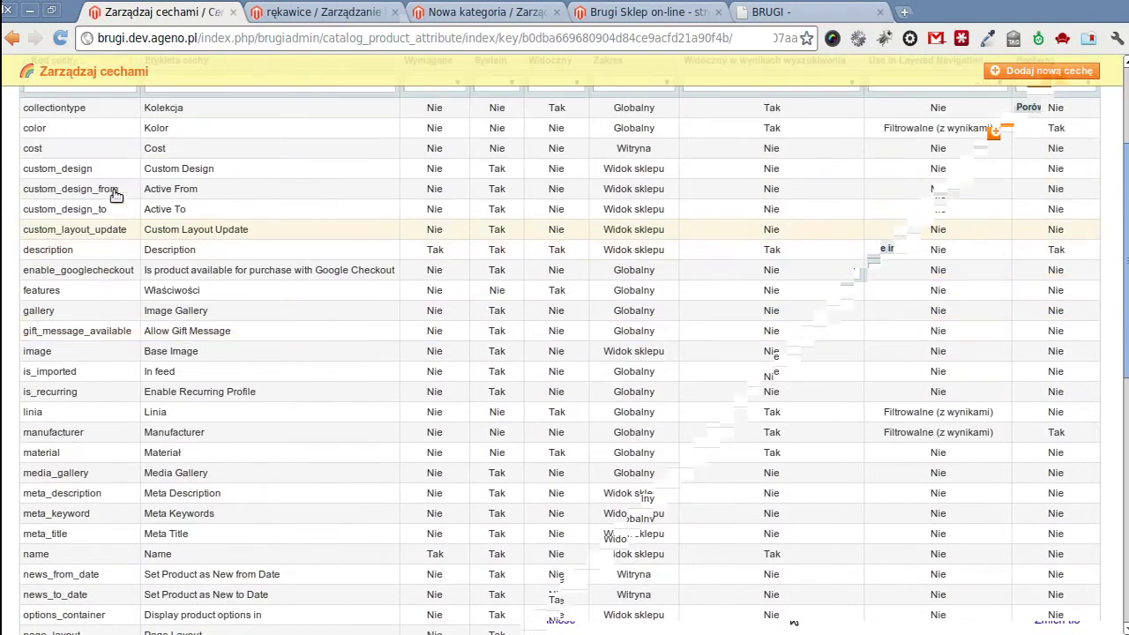
pyautogui.scroll(-5, 119, 343)
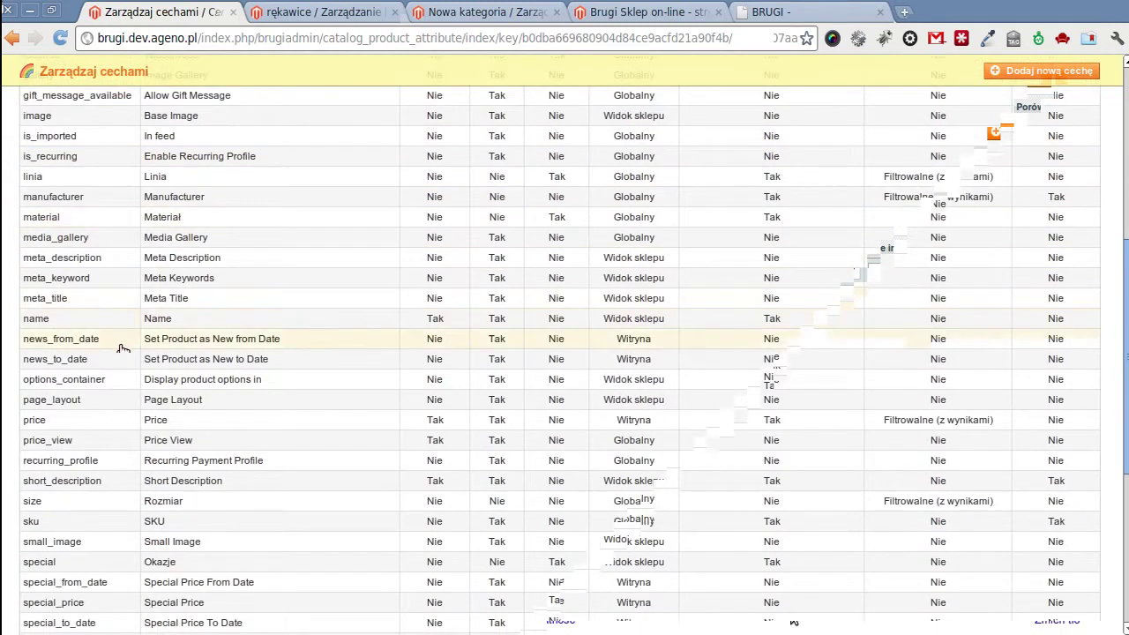
pyautogui.click(26, 323)
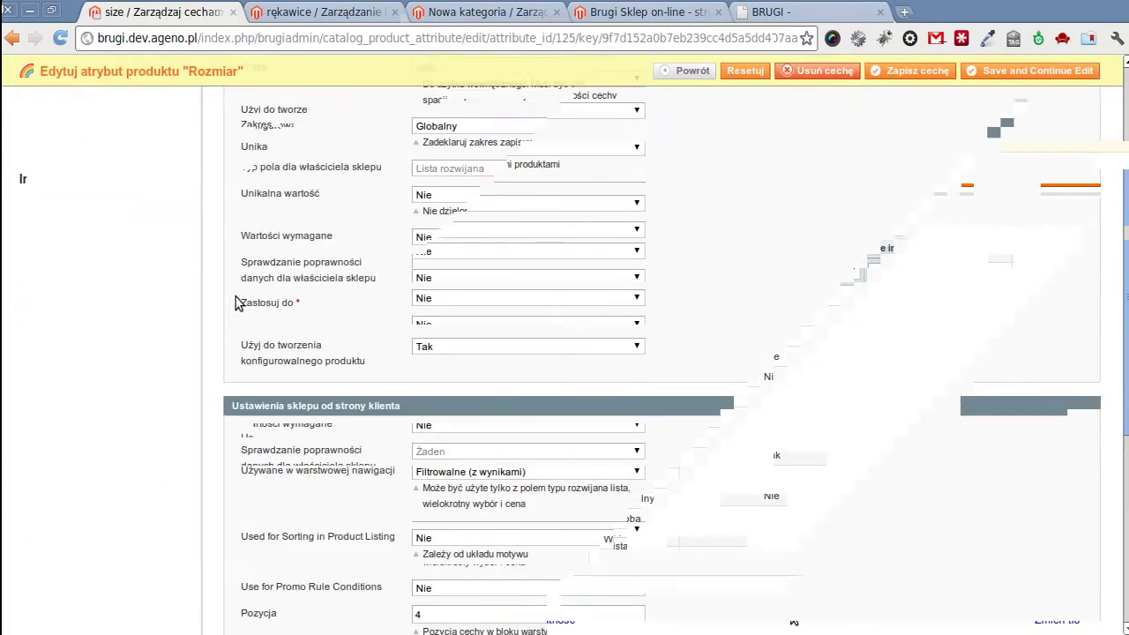
# - Compare the Rozmiar options with the shop's jacket sizes 36–44 and review them after saving
pyautogui.click(139, 228)
pyautogui.scroll(-3, 141, 264)
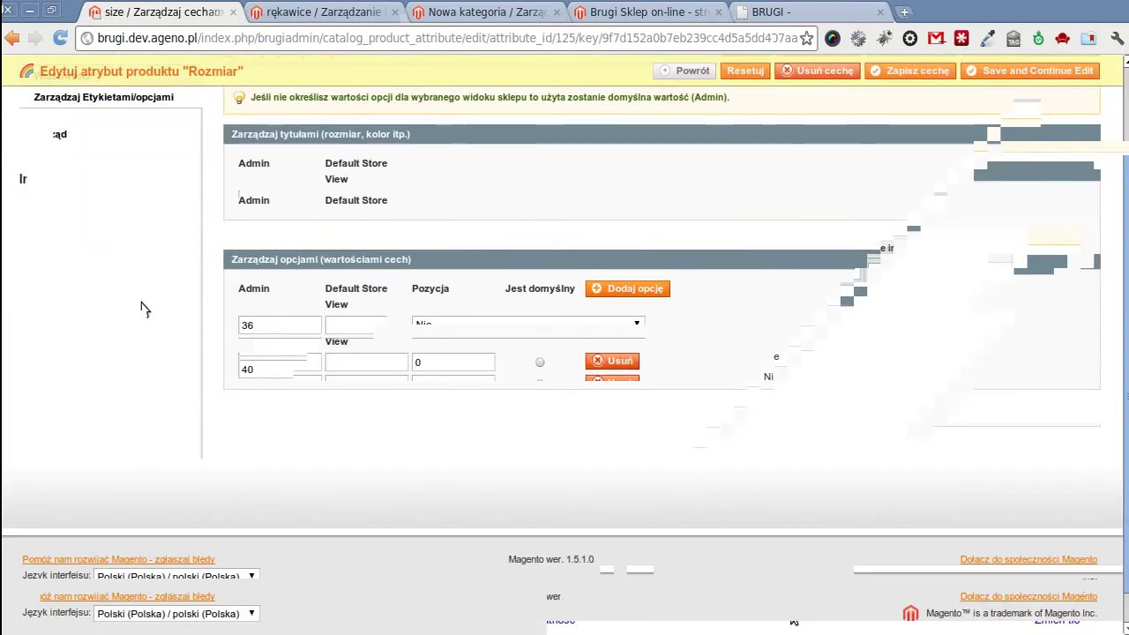
pyautogui.click(829, 15)
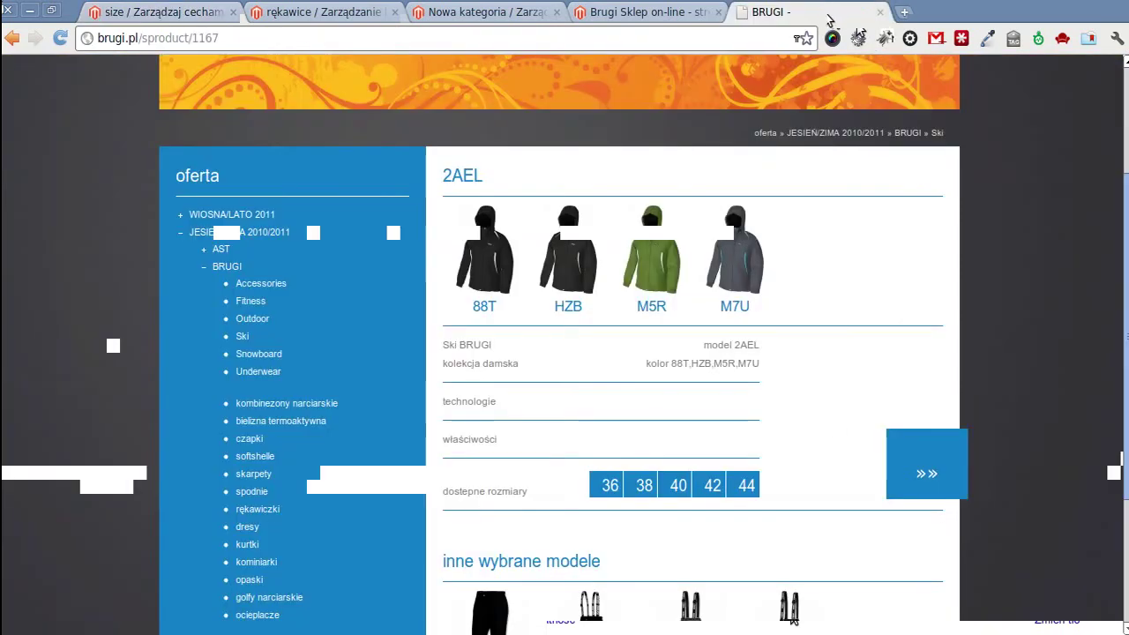
pyautogui.click(242, 14)
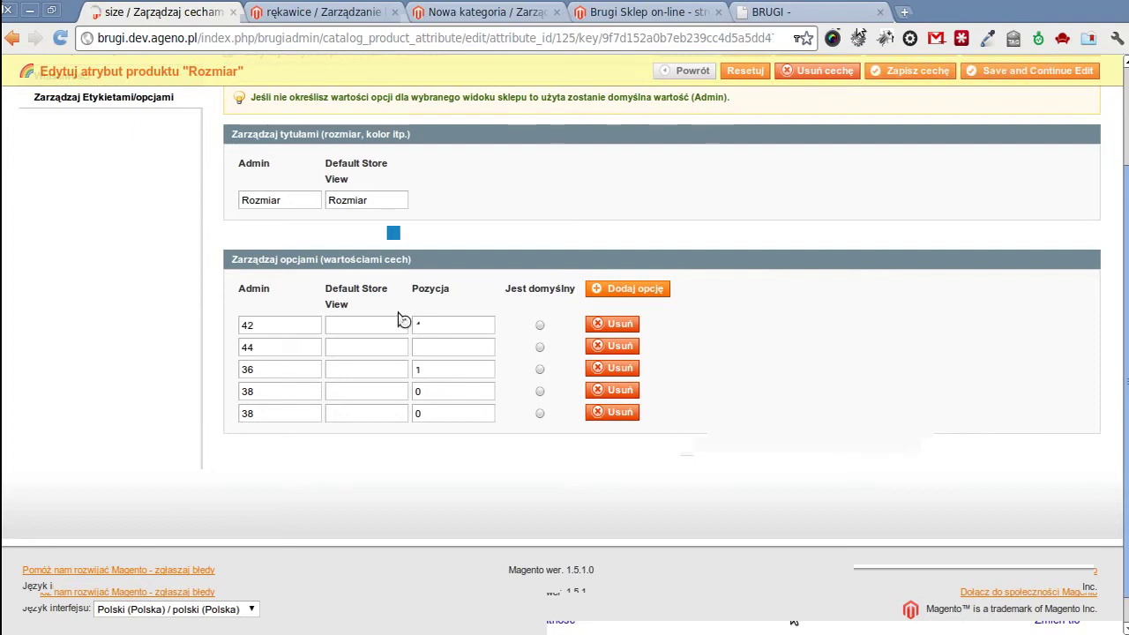
pyautogui.scroll(-5, 388, 441)
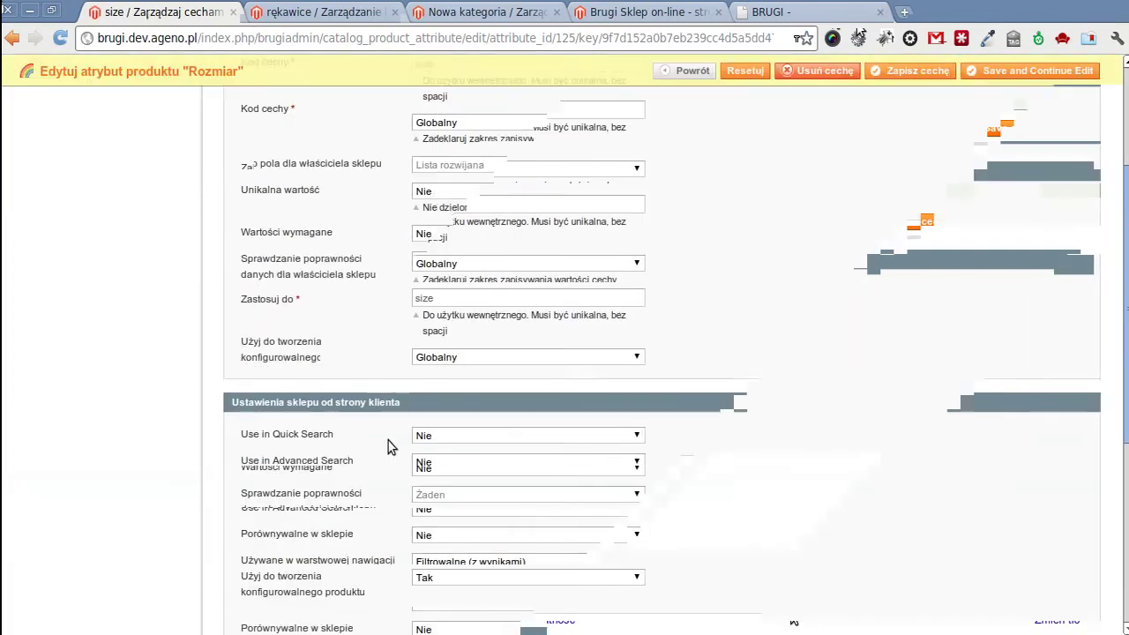
pyautogui.scroll(5, 391, 447)
pyautogui.click(91, 134)
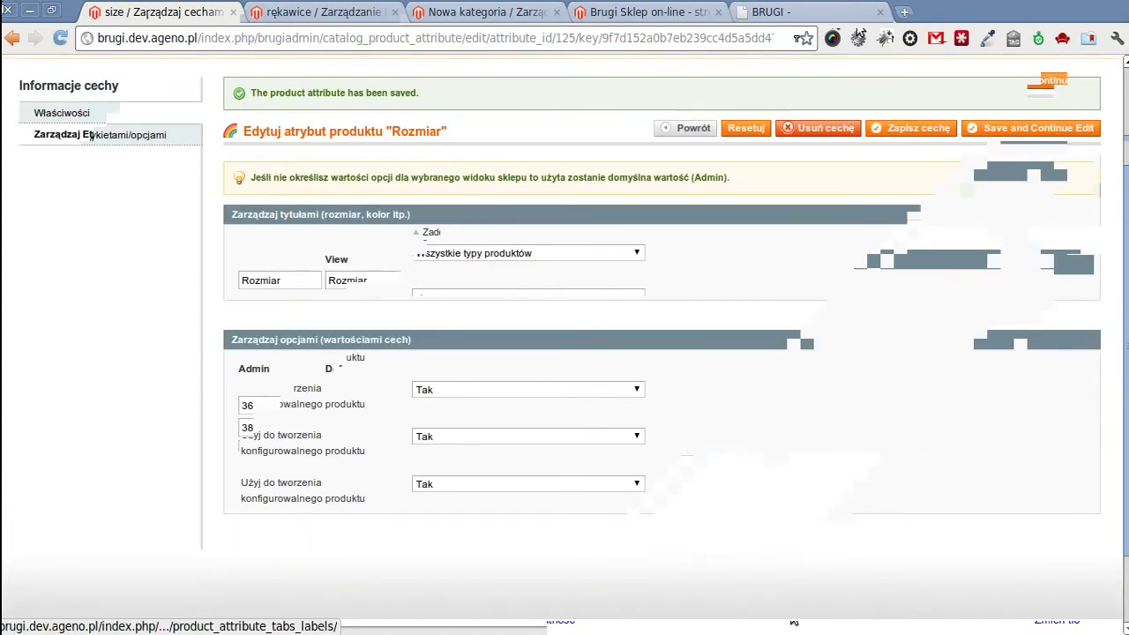
# - Reopen the size attribute's Rozmiar options from the attribute list, then return to the category editor
pyautogui.scroll(2, 132, 134)
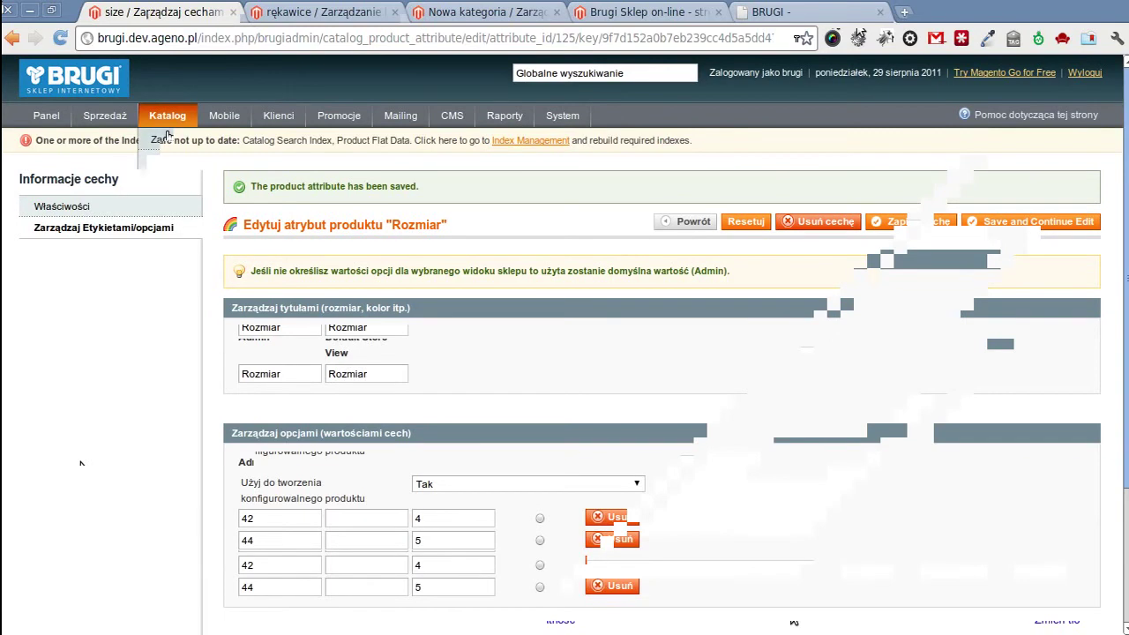
pyautogui.click(170, 187)
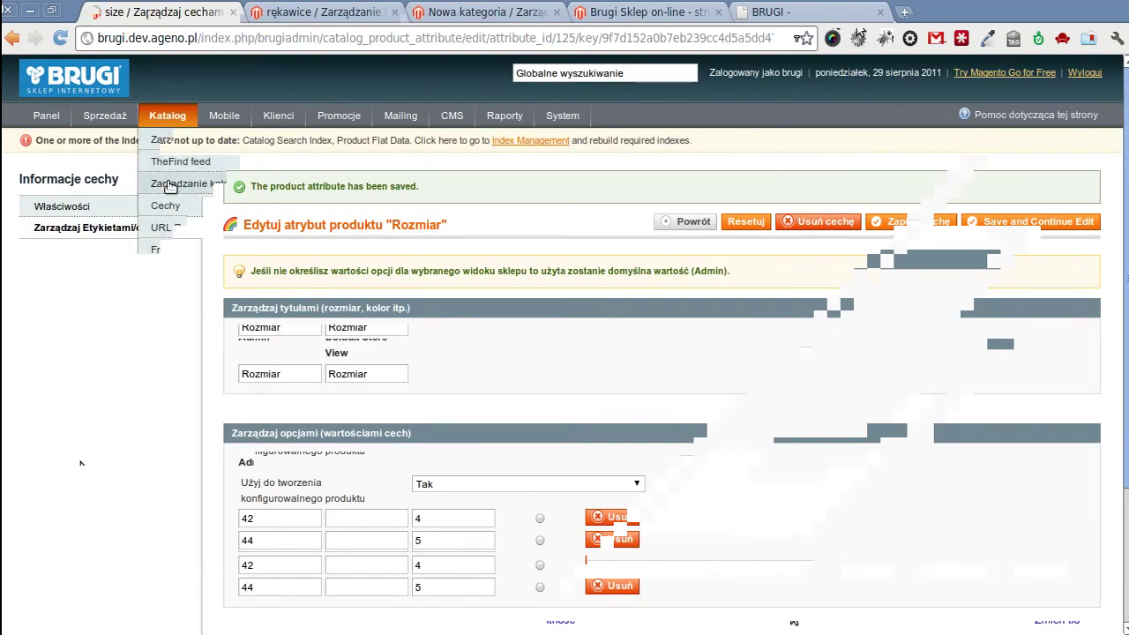
pyautogui.scroll(-5, 117, 452)
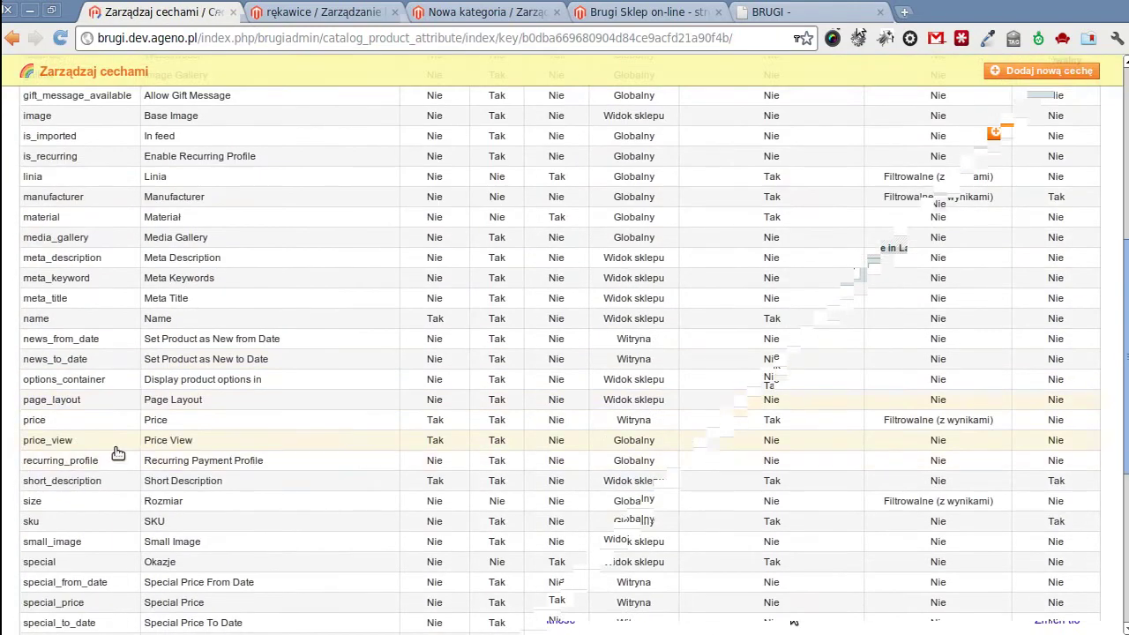
pyautogui.click(174, 217)
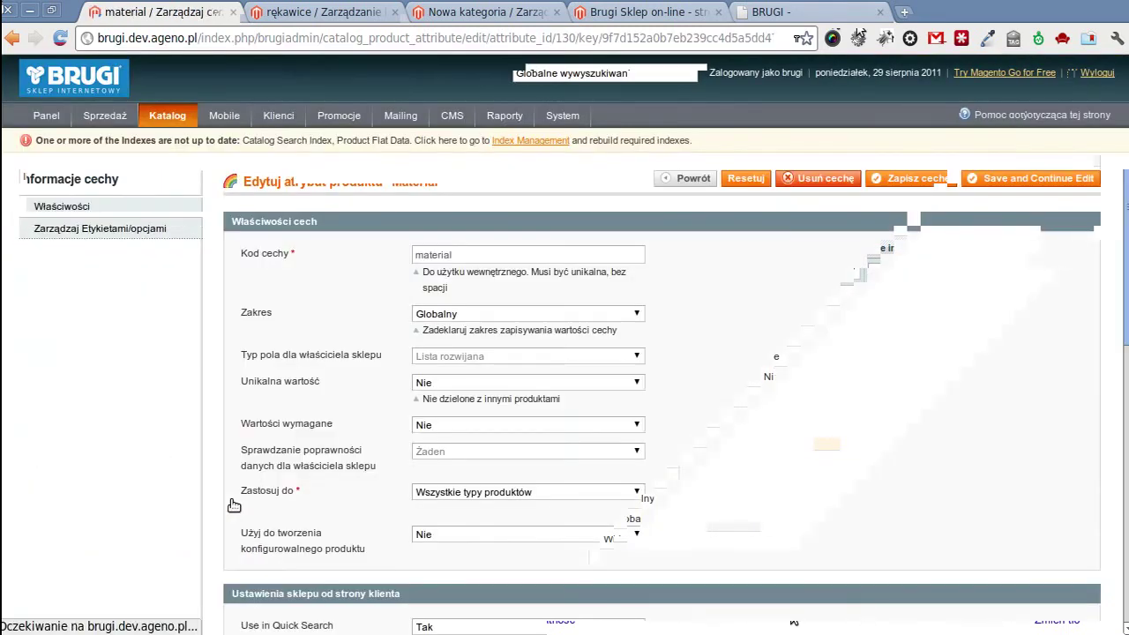
pyautogui.click(146, 233)
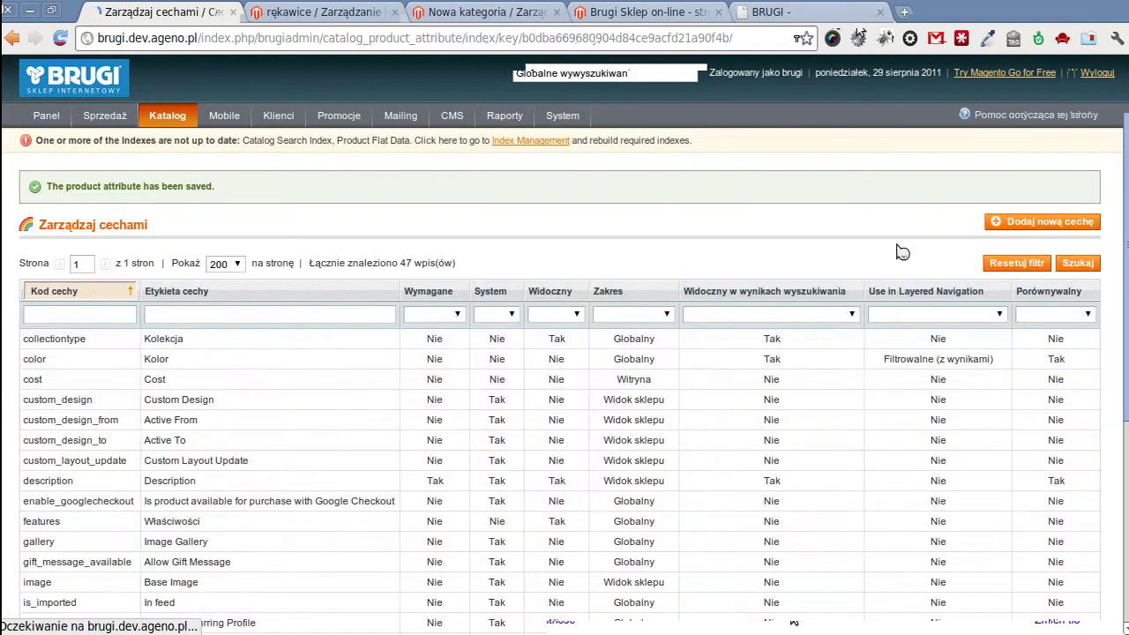
pyautogui.click(322, 11)
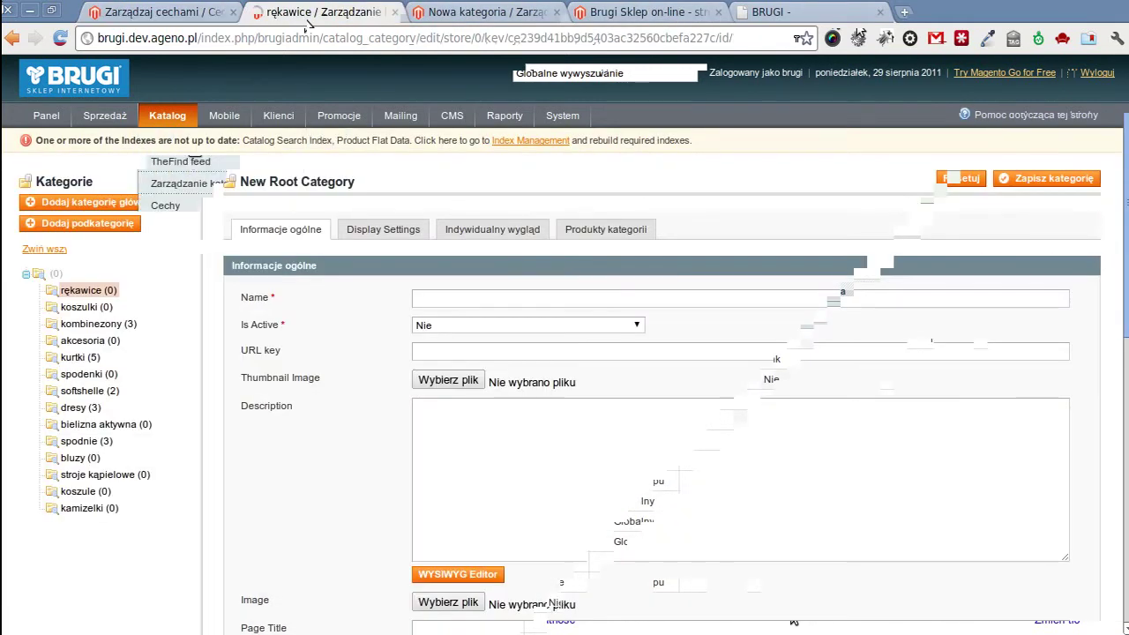
# - Open the product list and begin the configurable Kurtka narciarska product, checking the shop's jacket page
pyautogui.click(154, 140)
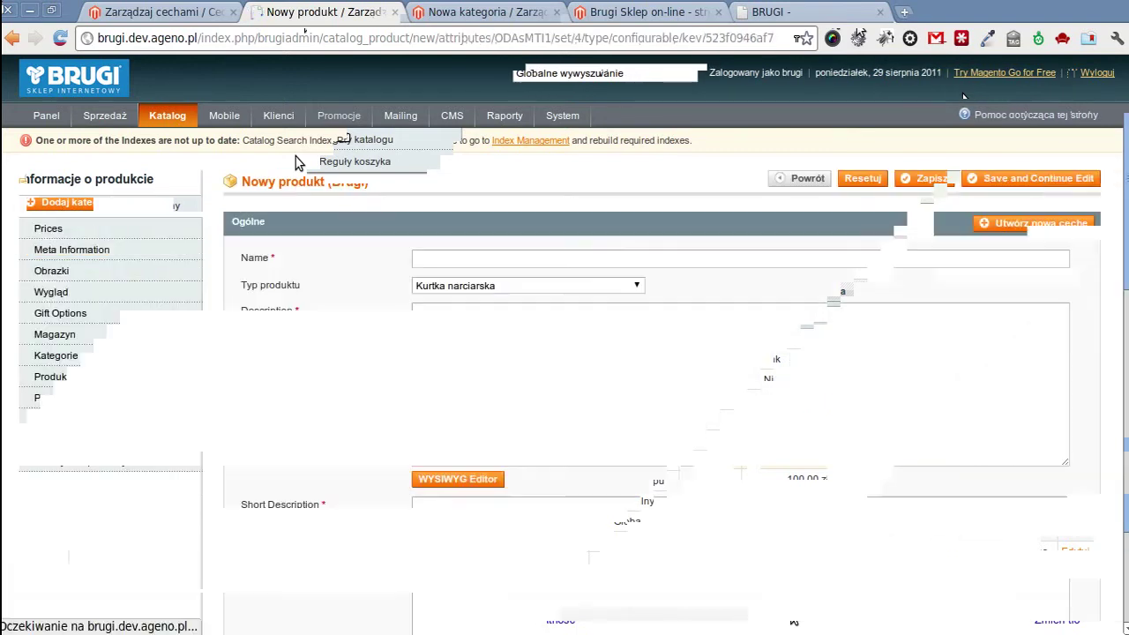
pyautogui.click(792, 10)
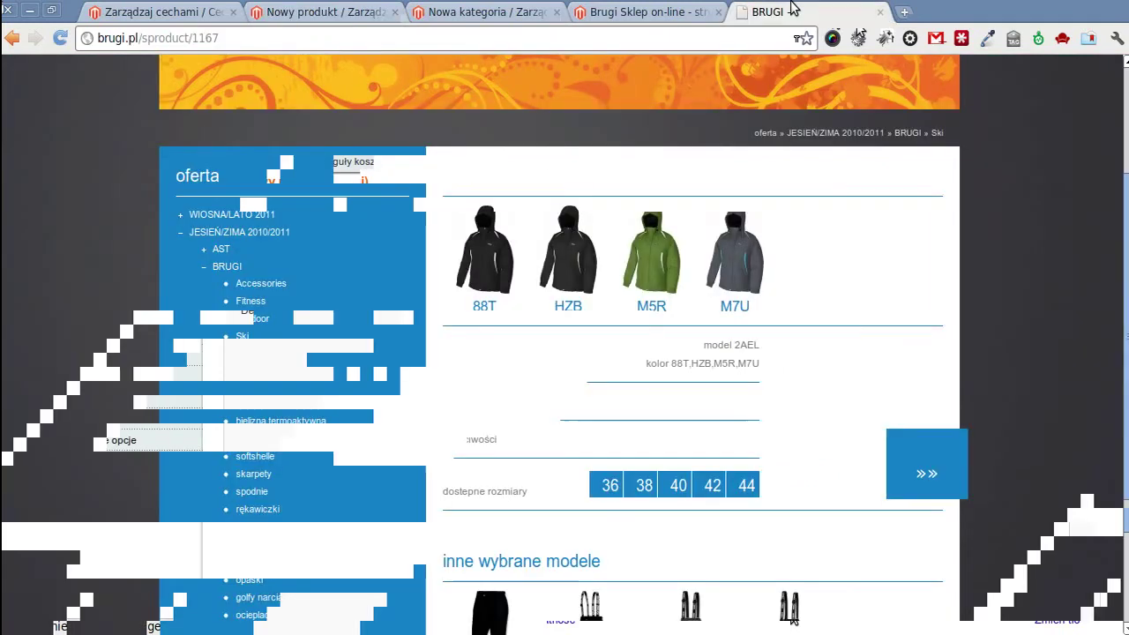
pyautogui.click(286, 9)
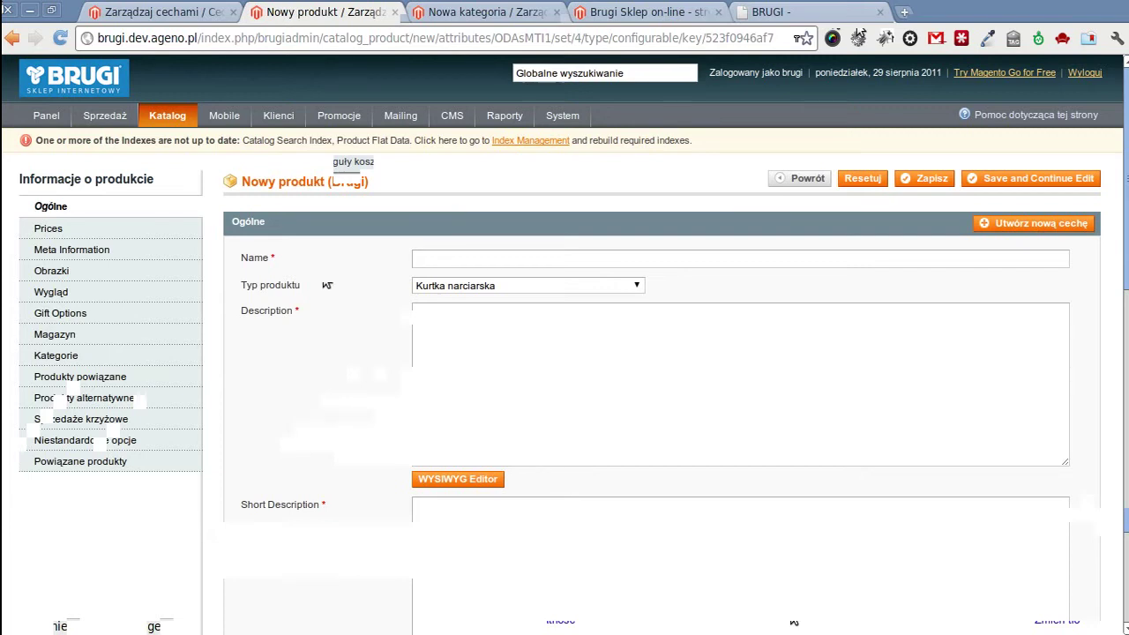
# - Open the 'type' attribute from the attribute list and save it with its jacket and trouser options
pyautogui.click(154, 12)
pyautogui.scroll(-5, 194, 432)
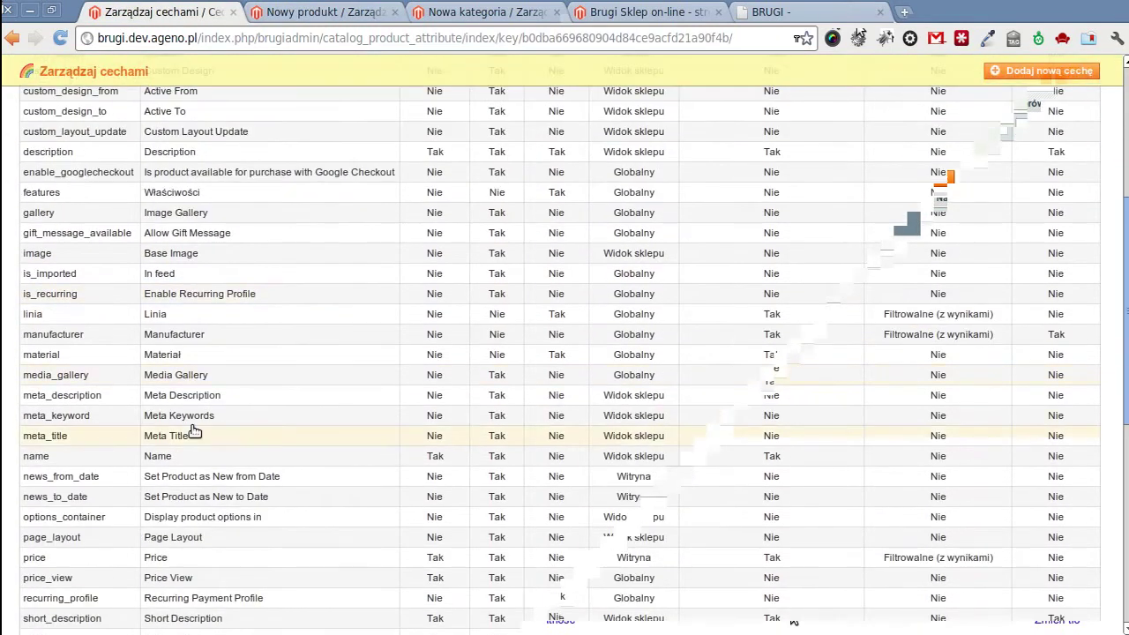
pyautogui.scroll(-4, 194, 432)
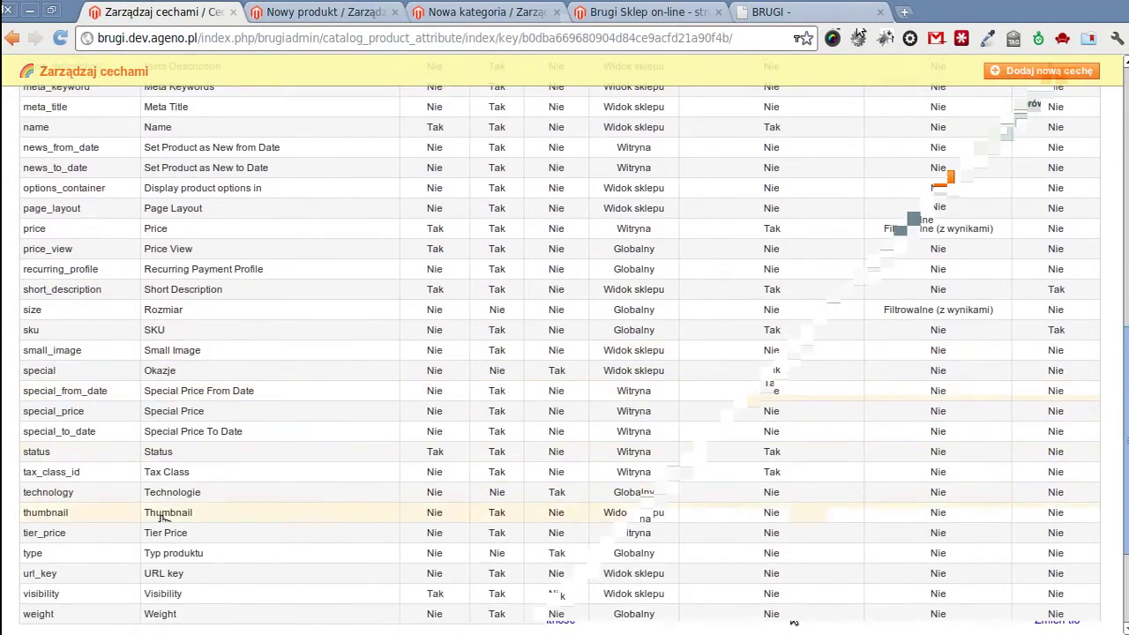
pyautogui.click(176, 553)
pyautogui.moveTo(179, 118)
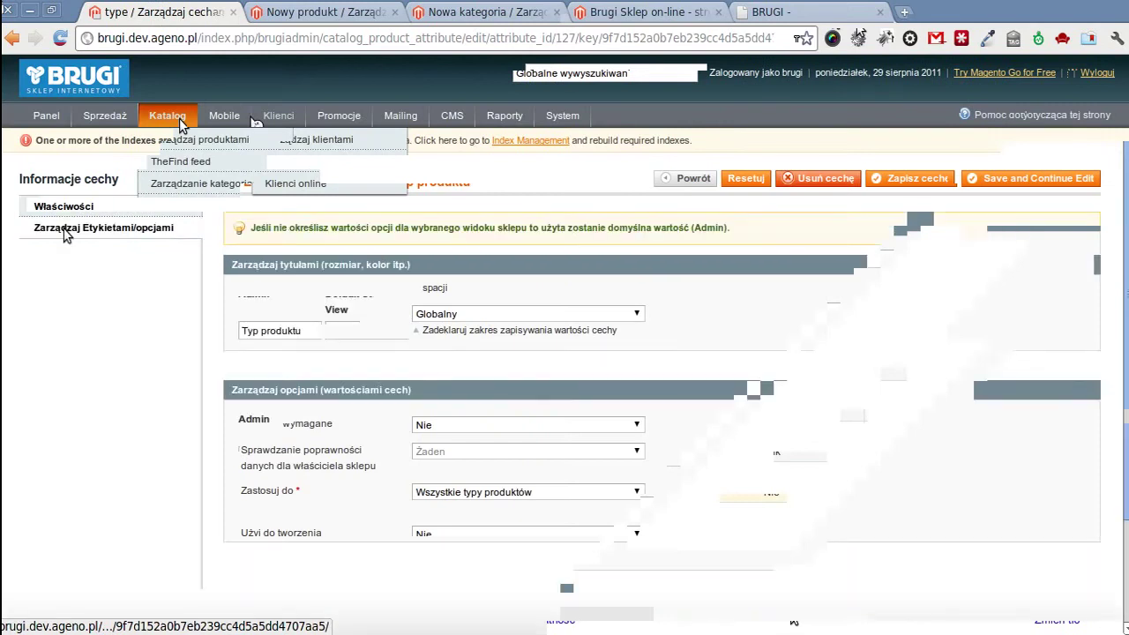
pyautogui.scroll(-2, 113, 373)
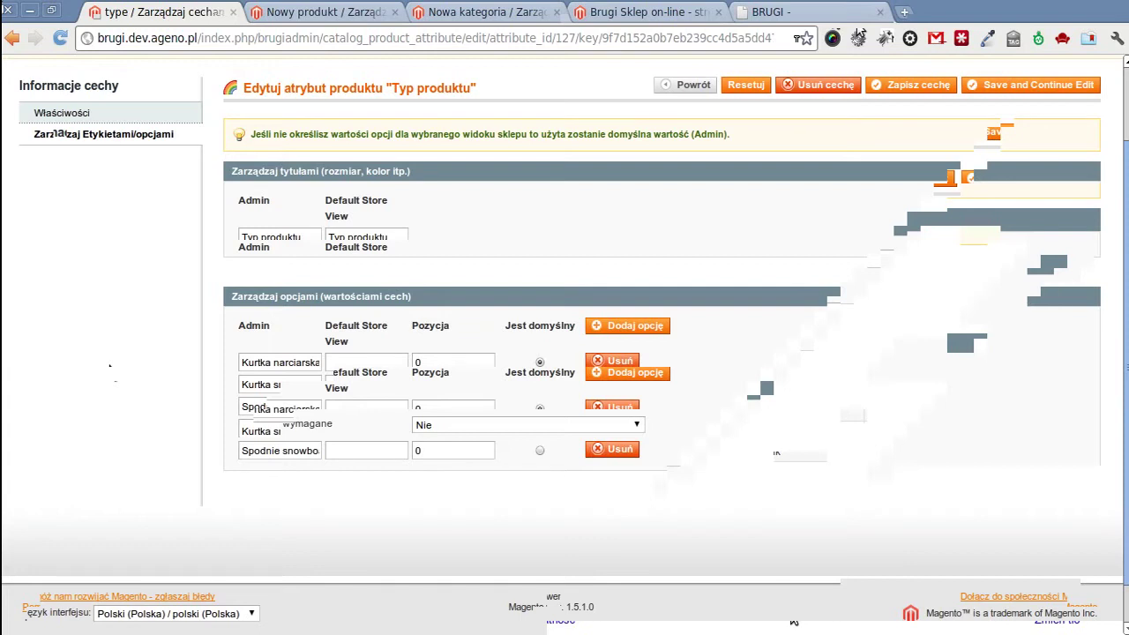
pyautogui.click(934, 86)
pyautogui.click(484, 11)
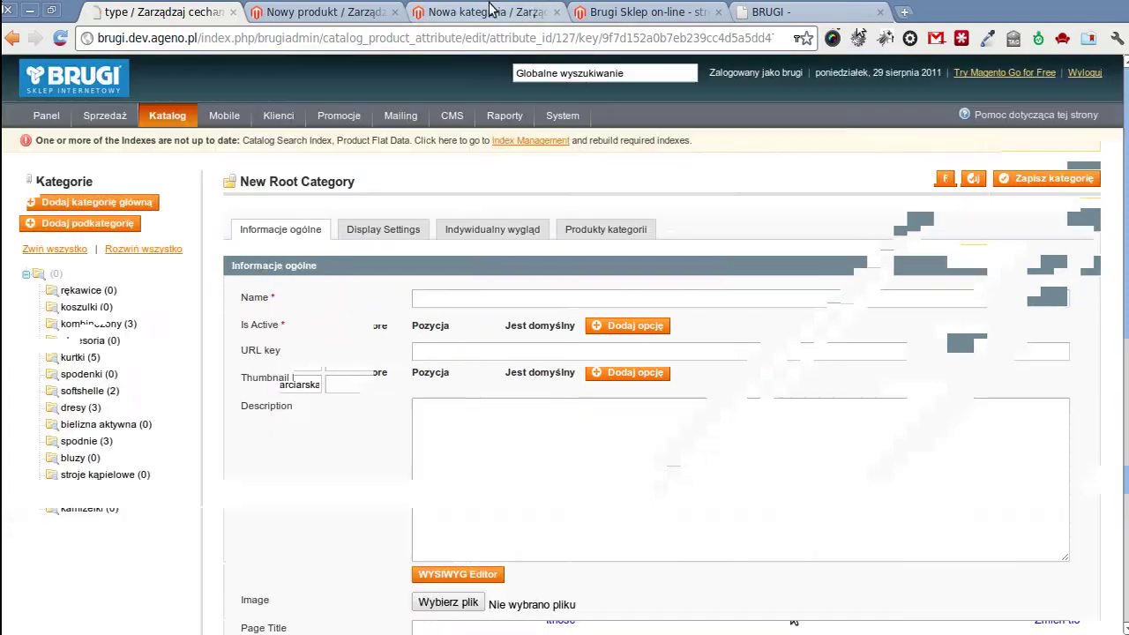
# - Compare the storefront 4NAB jacket and old brugi.pl 2AEL pages with the new product form
pyautogui.click(326, 11)
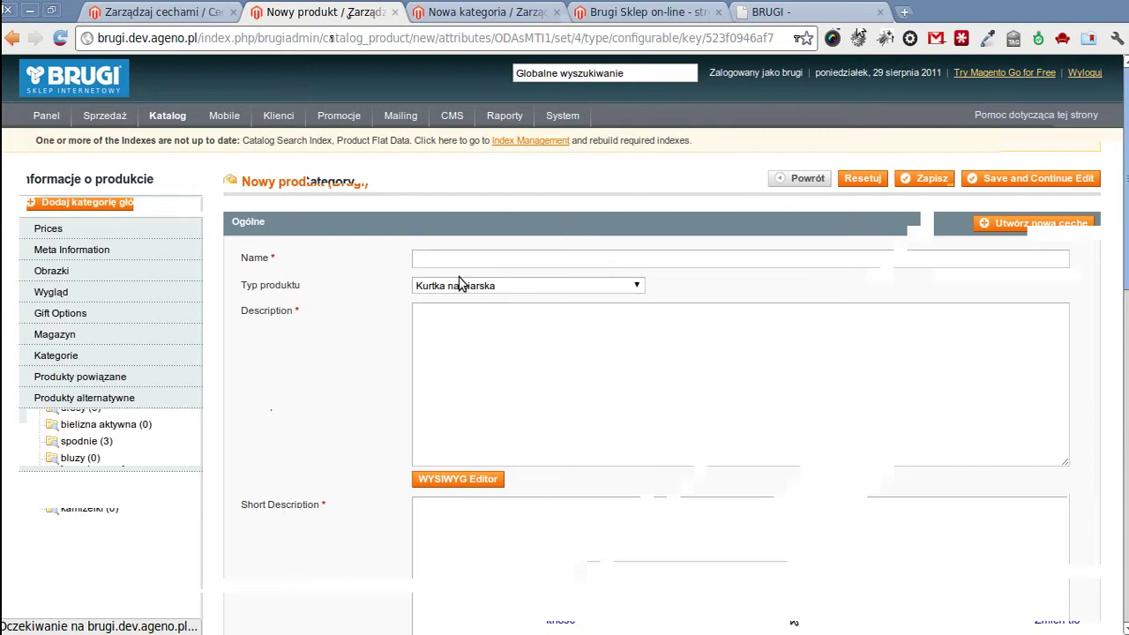
pyautogui.click(611, 12)
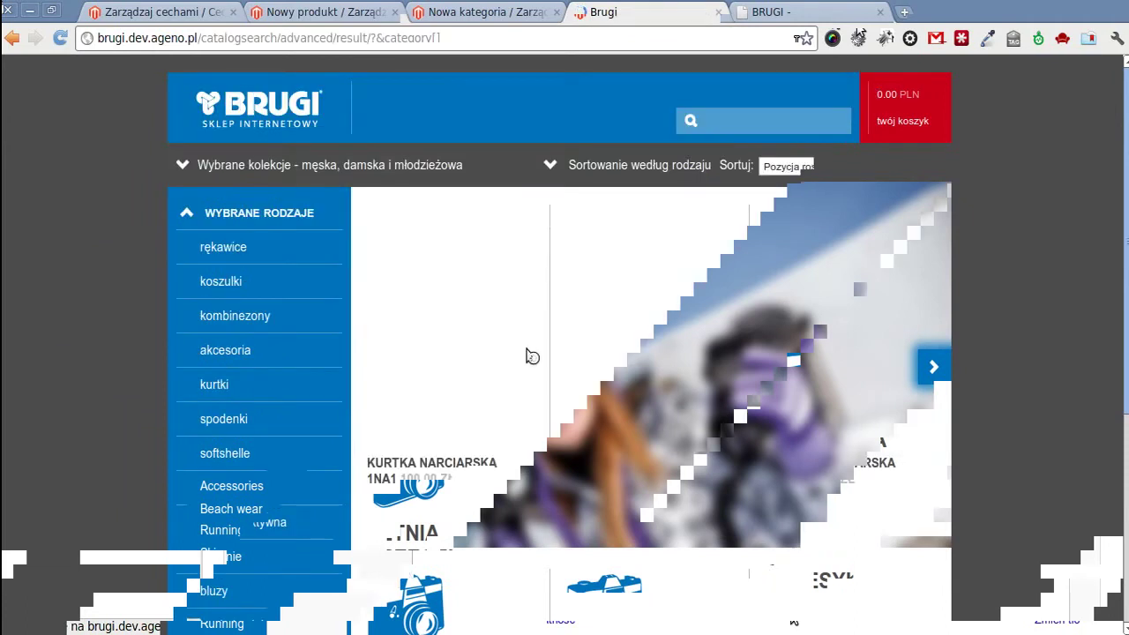
pyautogui.scroll(-3, 494, 361)
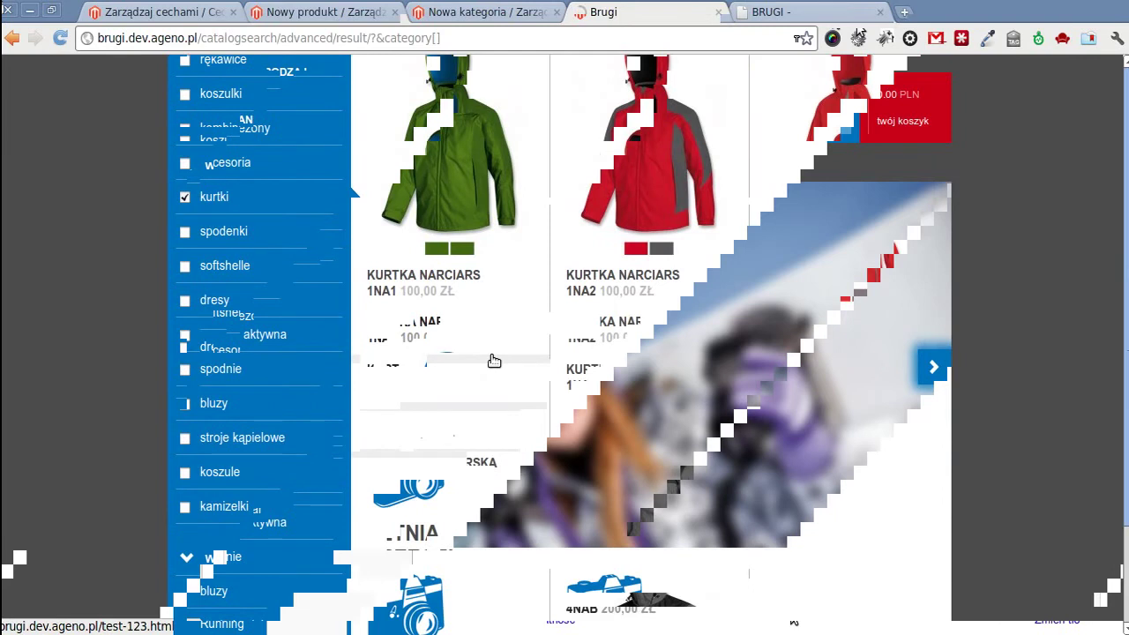
pyautogui.click(494, 361)
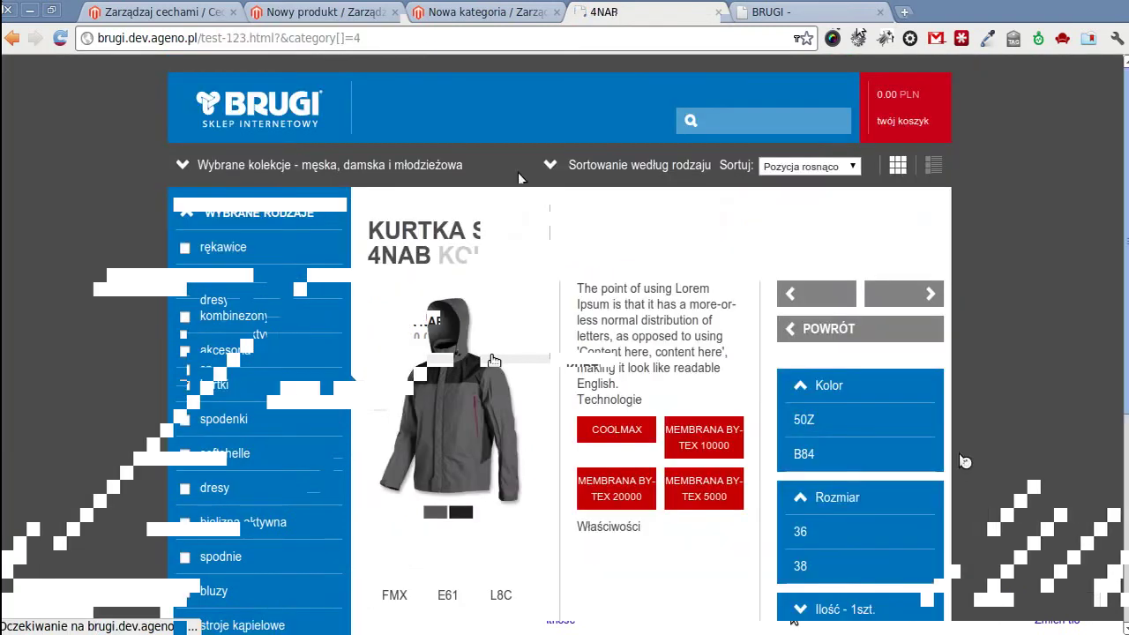
pyautogui.hotkey('ctrl', 'Tab')
pyautogui.click(498, 11)
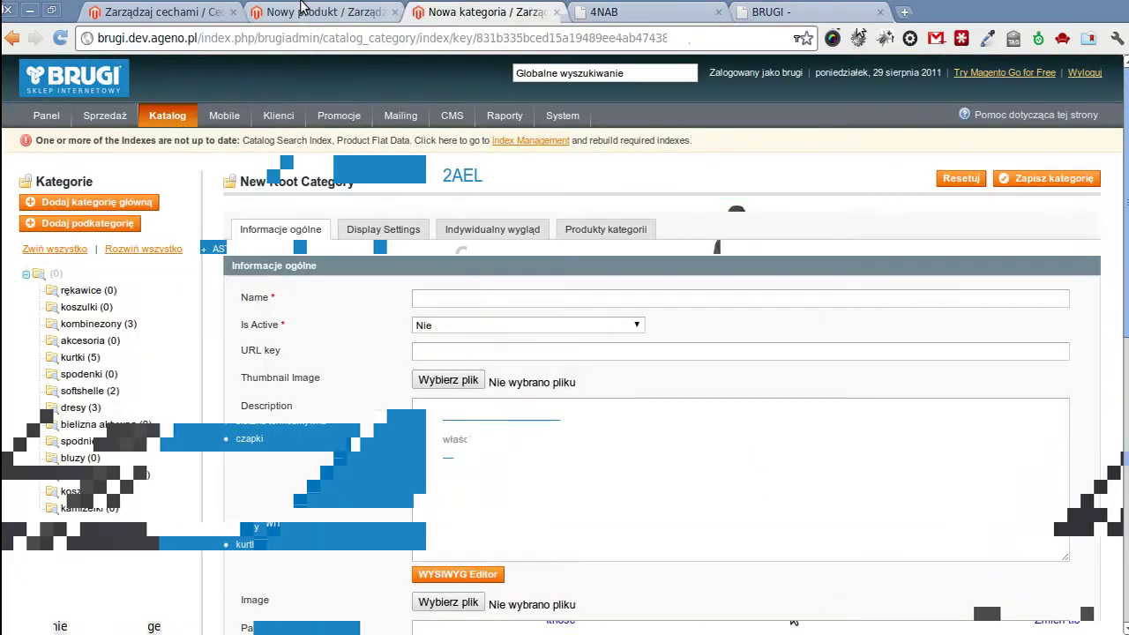
pyautogui.click(322, 11)
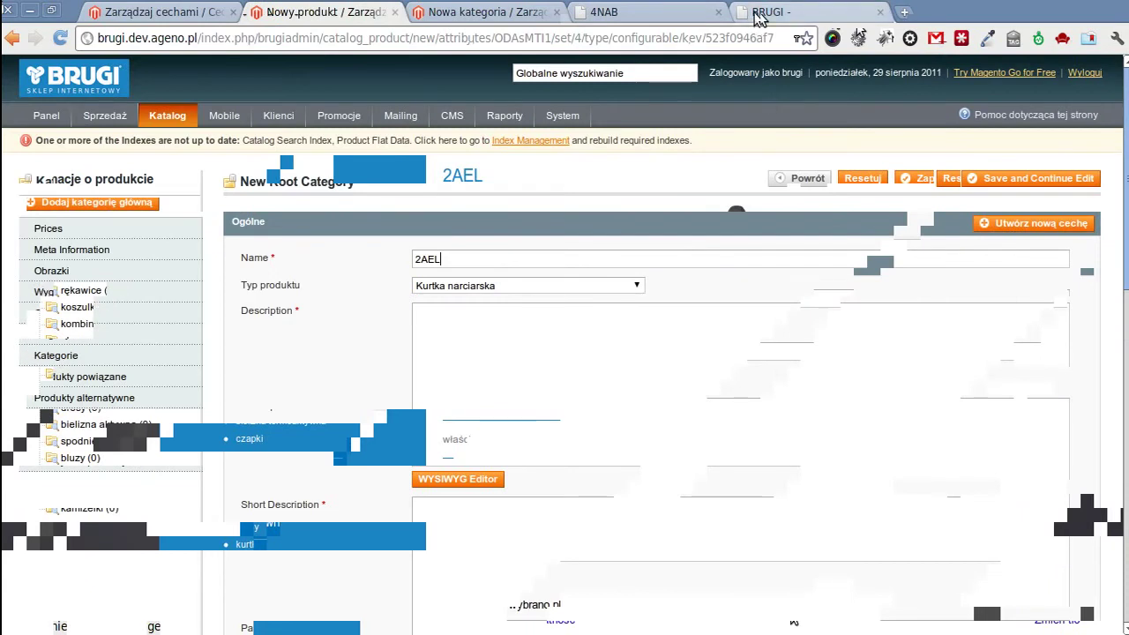
pyautogui.click(701, 14)
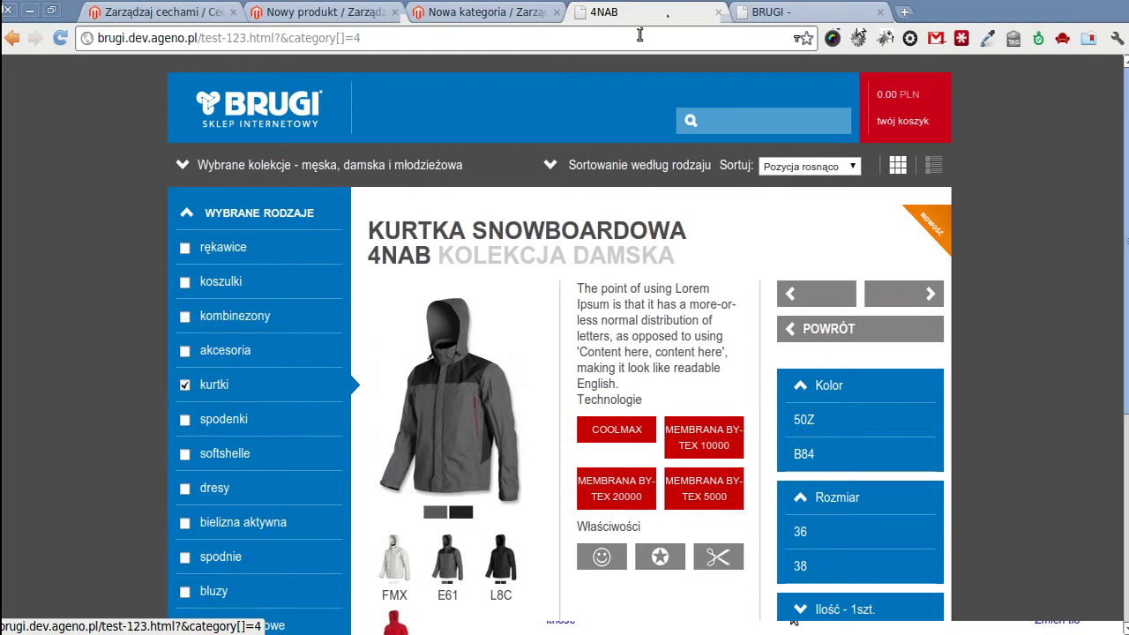
pyautogui.click(495, 13)
pyautogui.click(285, 9)
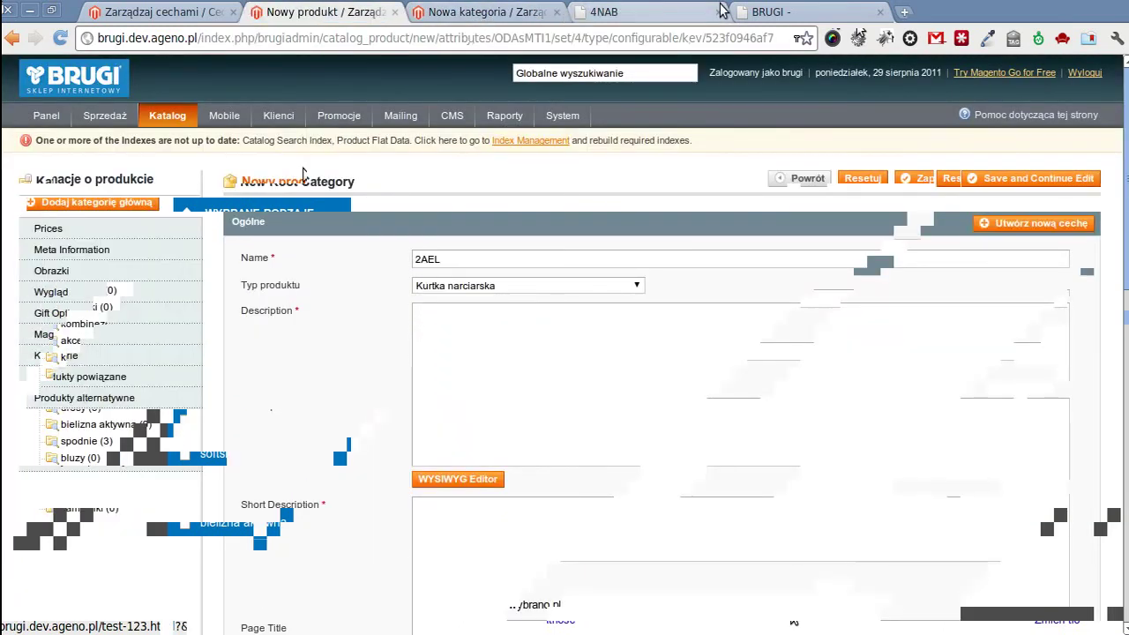
pyautogui.click(767, 11)
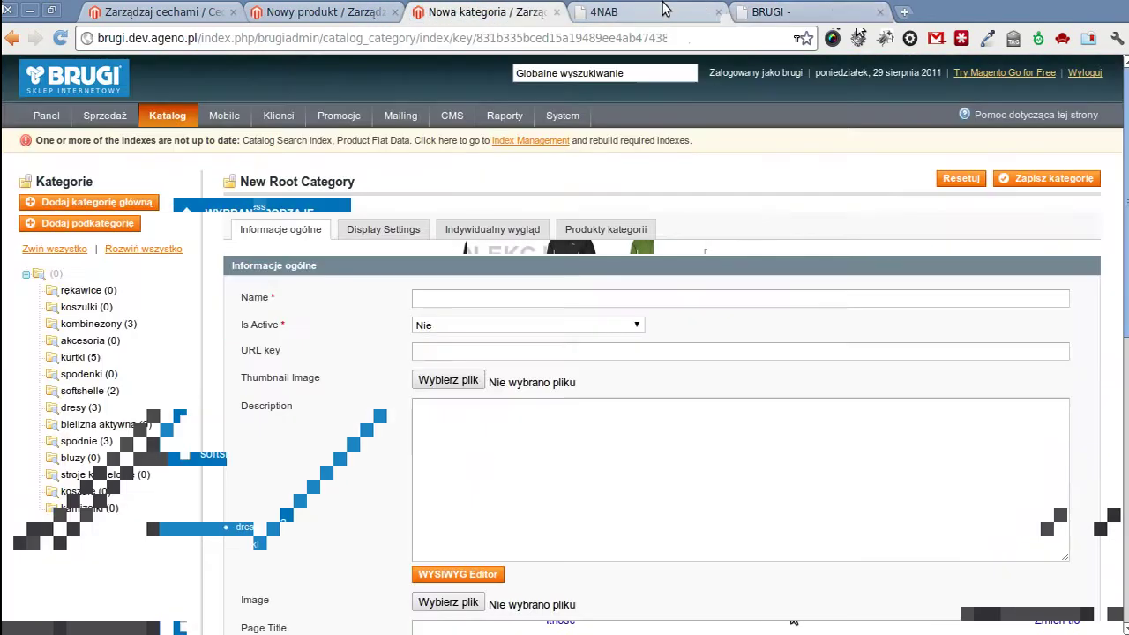
pyautogui.click(662, 13)
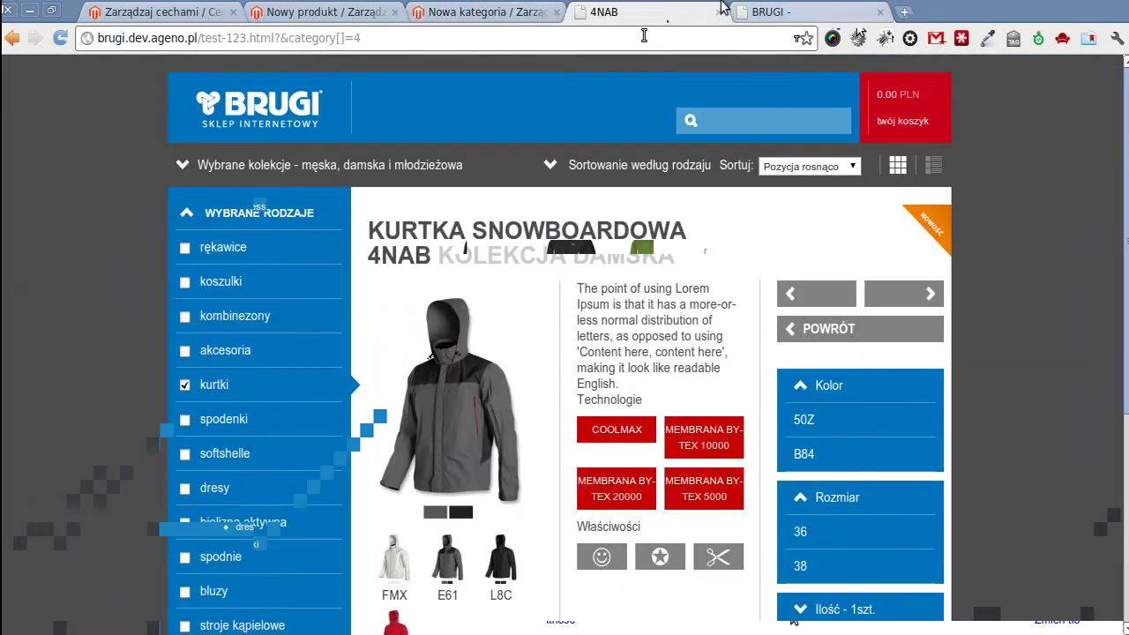
pyautogui.hotkey('ctrl', 'shift', 'Tab')
pyautogui.hotkey('ctrl', 'shift', 'Tab')
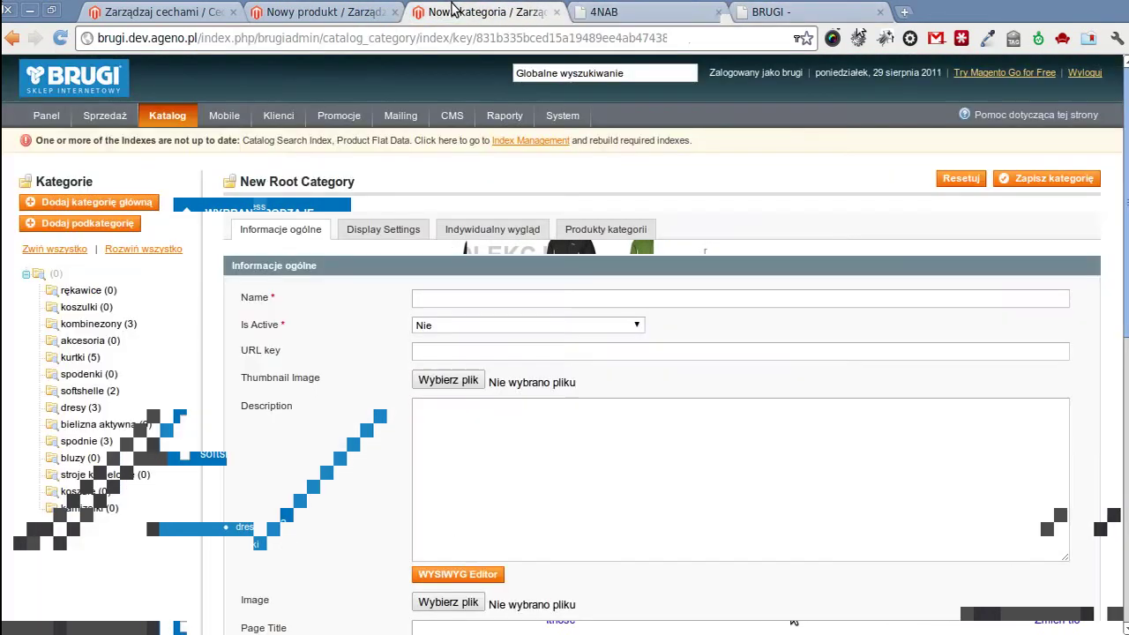
# - Paste the Lorem Ipsum description into the 2AEL product and set its status to Włączone
pyautogui.write("The point of using Lorem Ipsum is that it has a more-or-less normal distribution of letters, as opposed to using 'Content here, content here', making it look like readable English.")
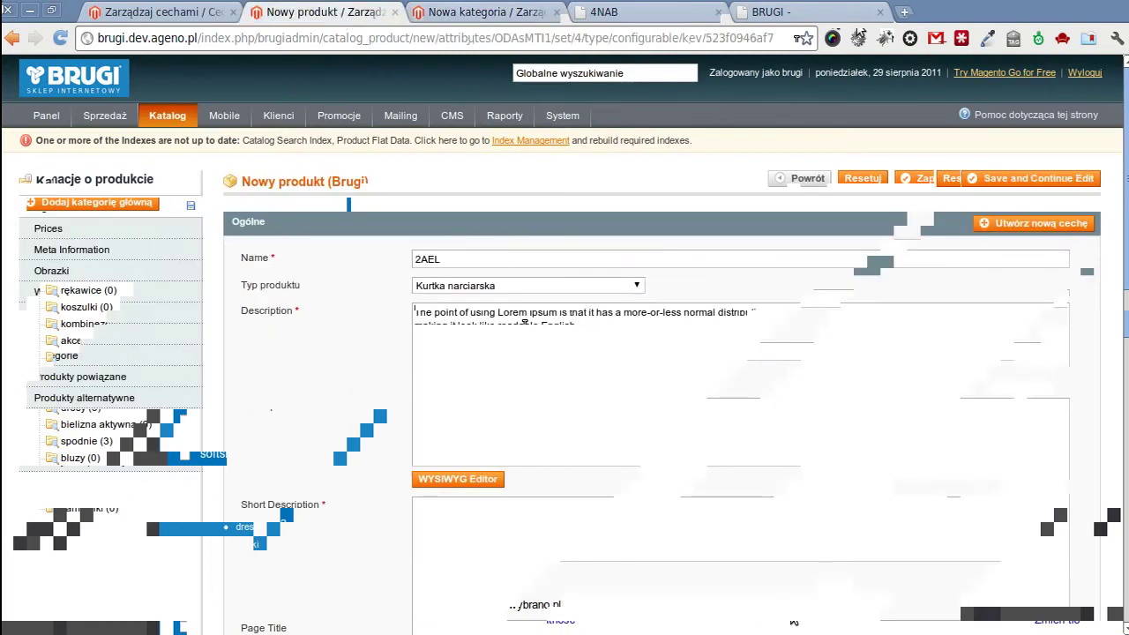
pyautogui.scroll(-1, 794, 621)
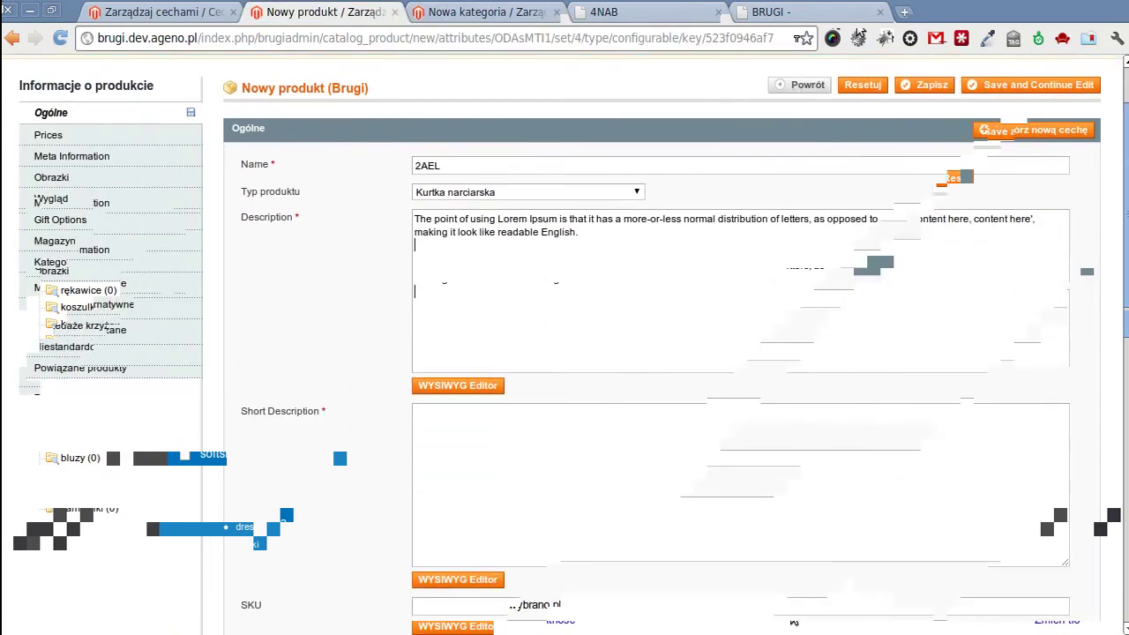
pyautogui.scroll(-3, 381, 354)
pyautogui.scroll(-2, 404, 331)
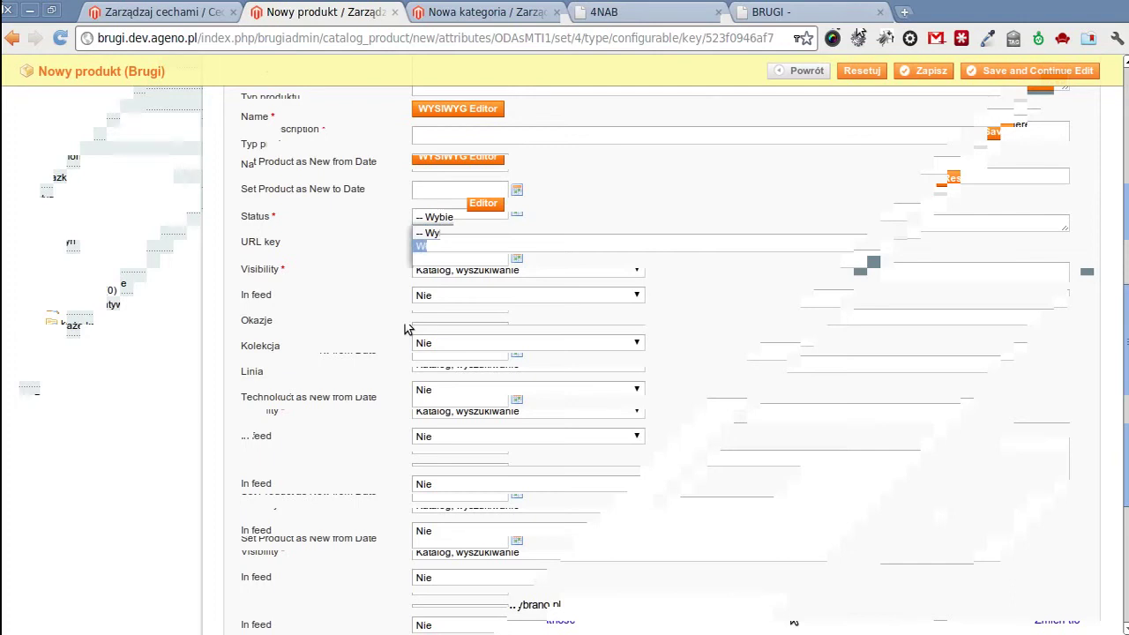
pyautogui.press('Return')
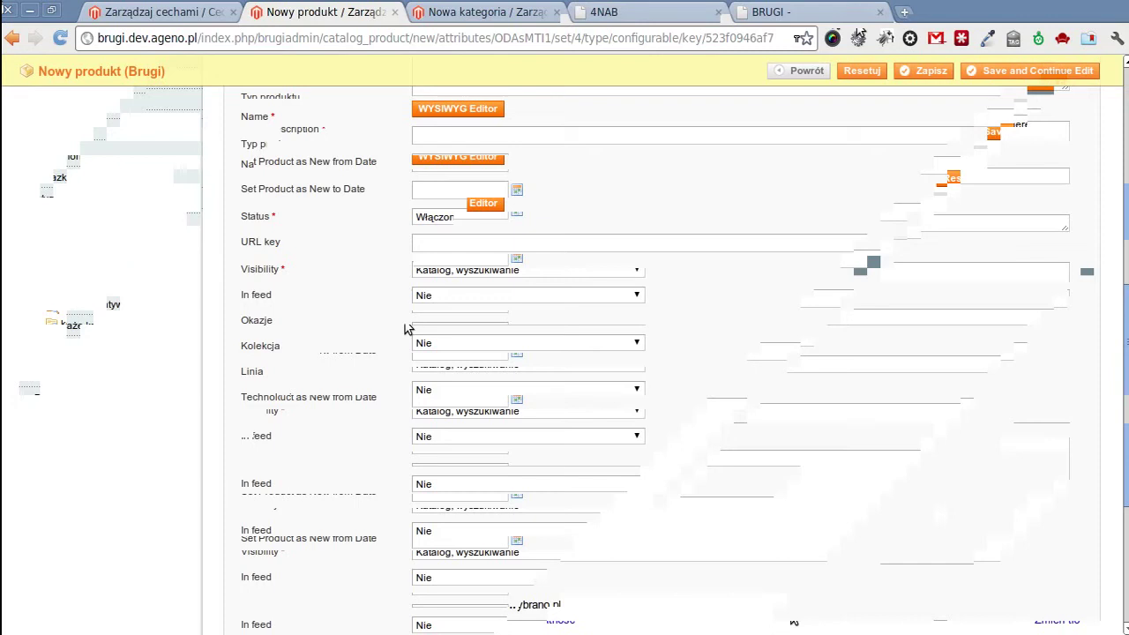
# - Look over the rest of the product form and bring up its Prices section
pyautogui.scroll(-2, 362, 276)
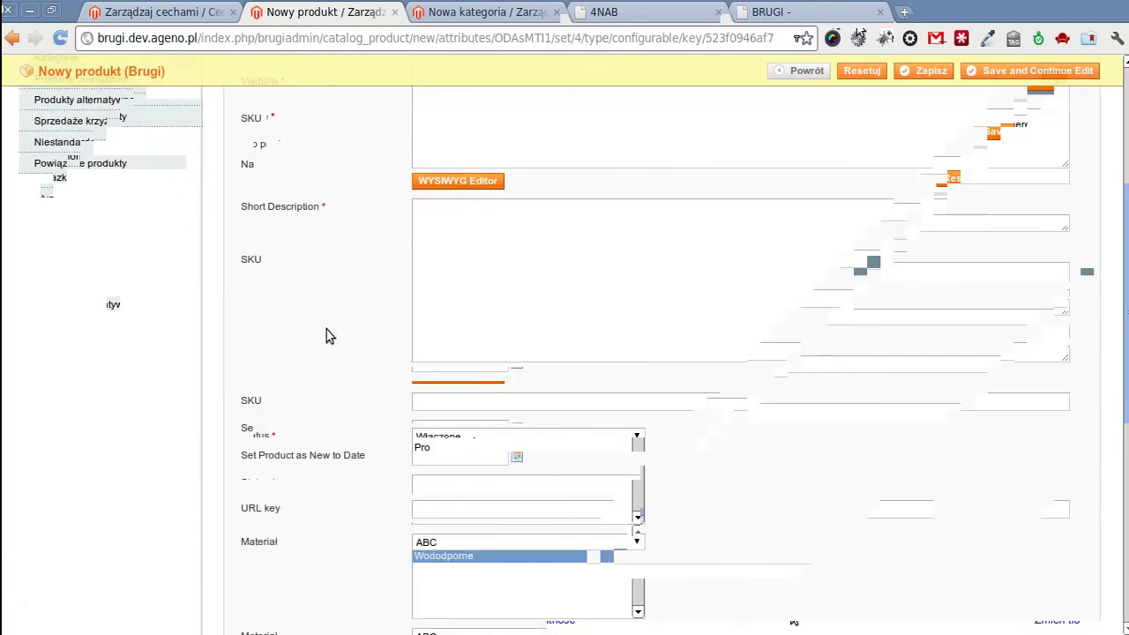
pyautogui.scroll(5, 326, 335)
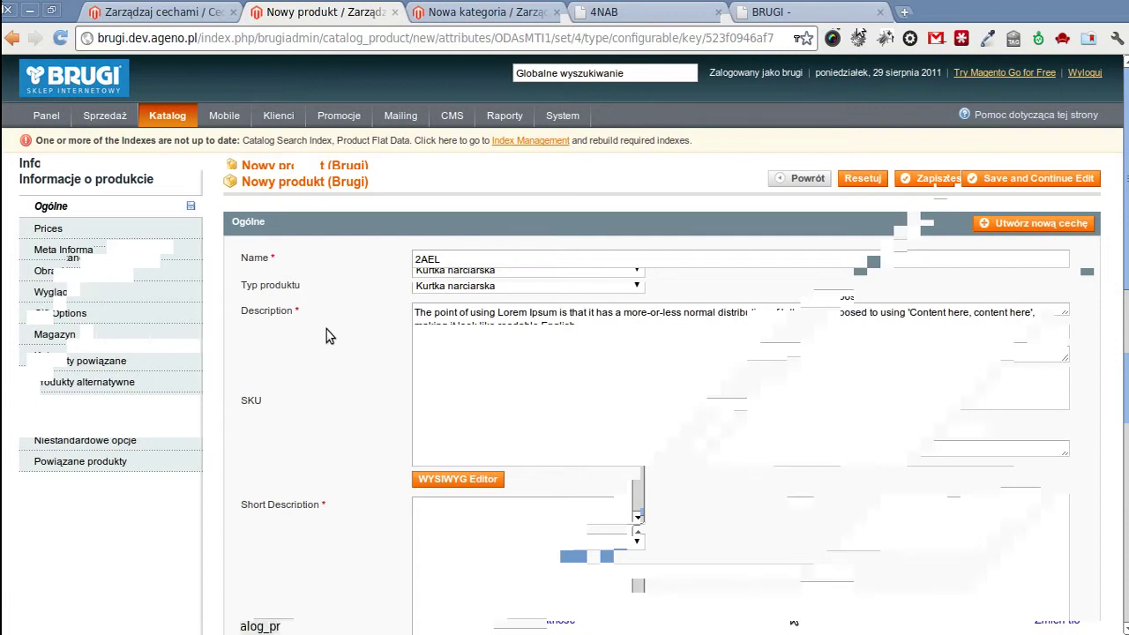
pyautogui.scroll(-5, 360, 305)
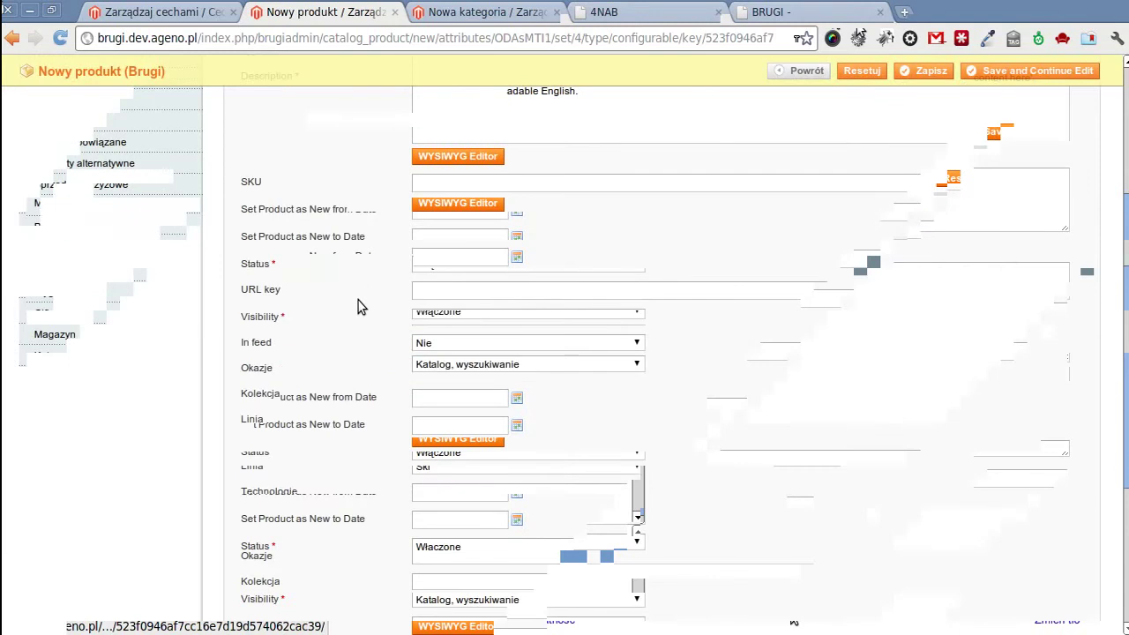
pyautogui.scroll(5, 360, 306)
pyautogui.click(49, 228)
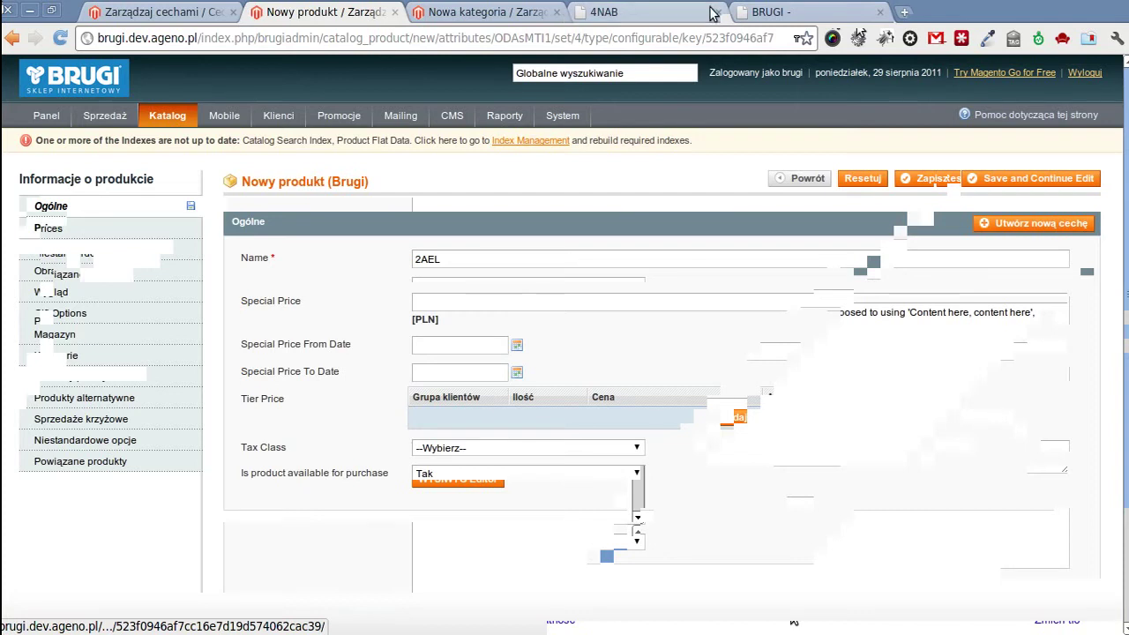
# - Check the old brugi.pl 2AEL page and enter a price of 34 for the jacket
pyautogui.click(838, 13)
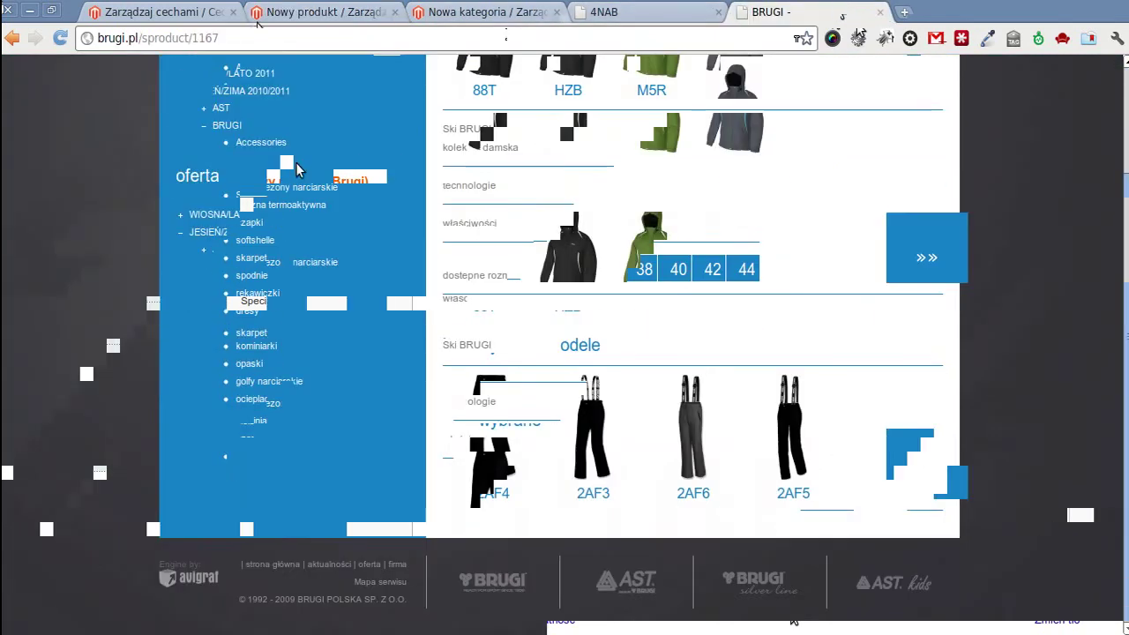
pyautogui.click(296, 12)
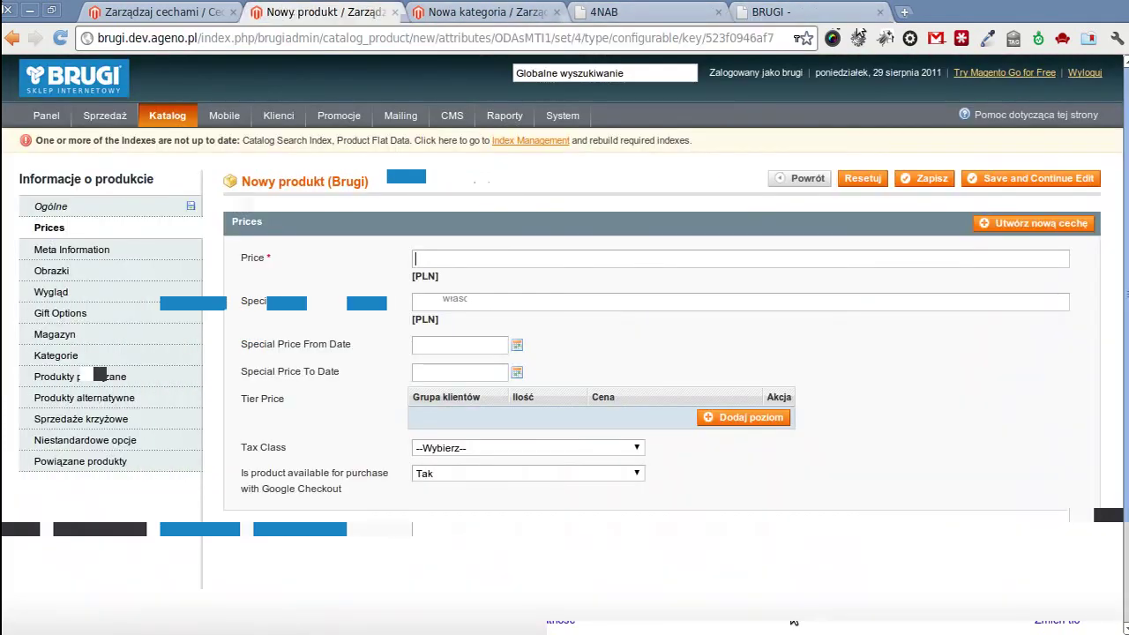
pyautogui.write('34')
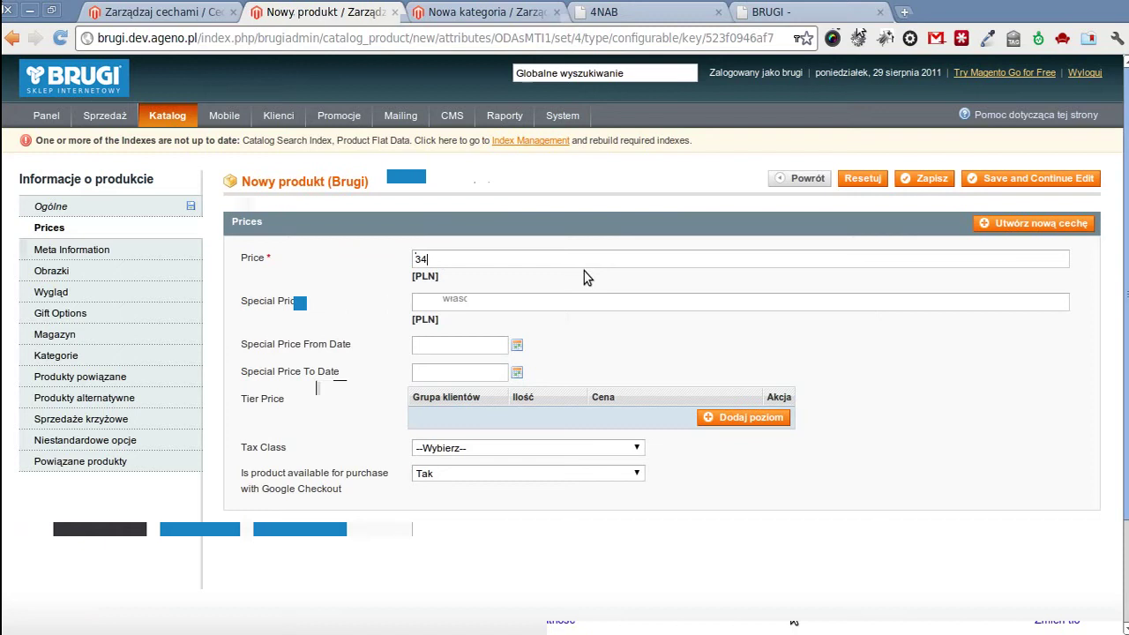
# - Review the Meta Information and Obrazki sections, then view the brugi.pl 2AEL page again
pyautogui.click(72, 249)
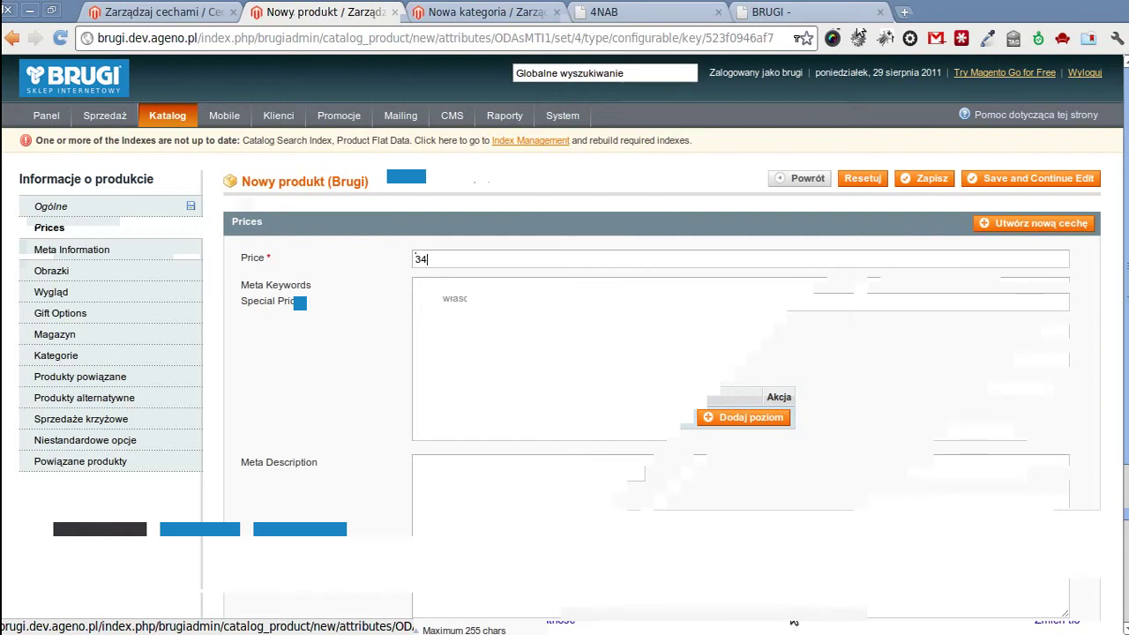
pyautogui.click(72, 250)
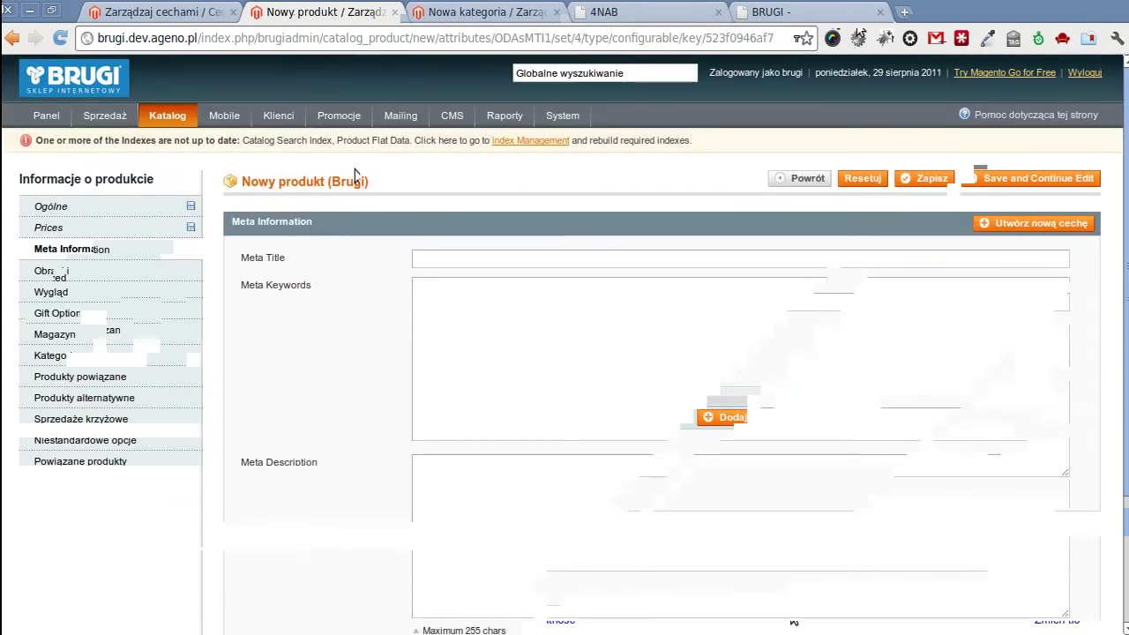
pyautogui.click(52, 270)
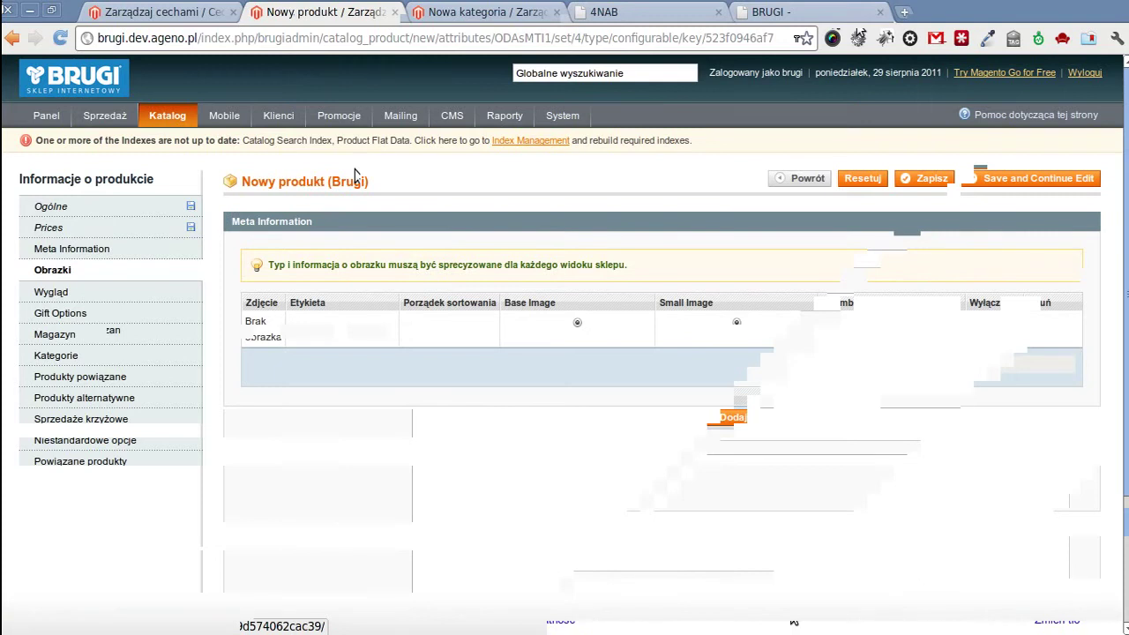
pyautogui.click(785, 11)
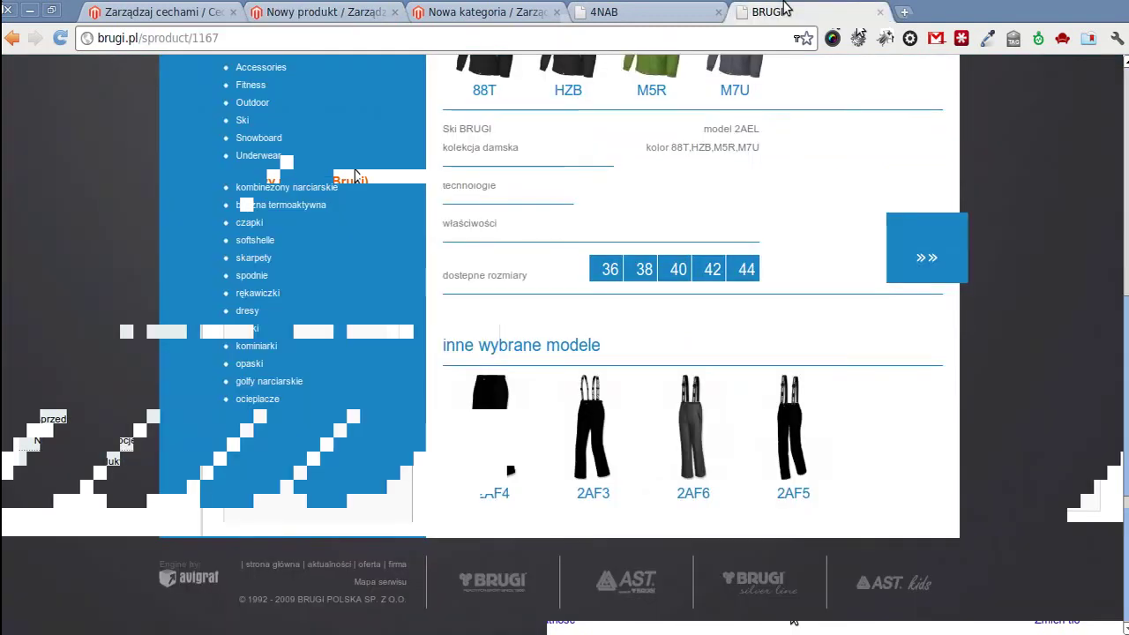
# - Save the 88T jacket photo as 2AEL_88T.jpg into the brugi folder on Pulpit
pyautogui.click(276, 7)
pyautogui.click(635, 12)
pyautogui.click(859, 13)
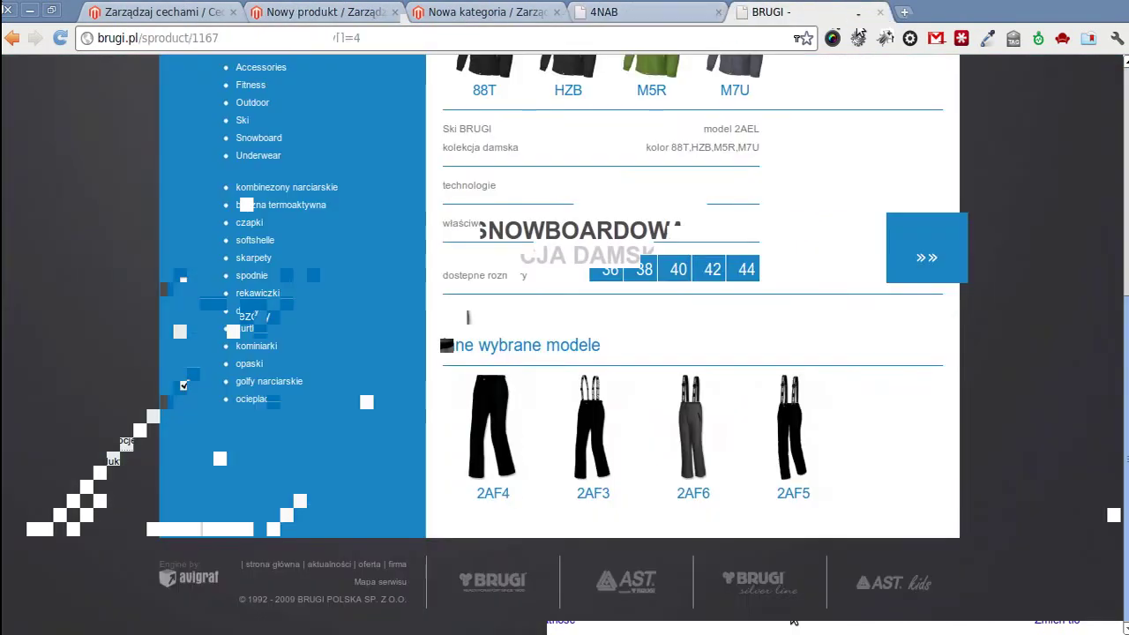
pyautogui.scroll(5, 530, 309)
pyautogui.click(485, 282)
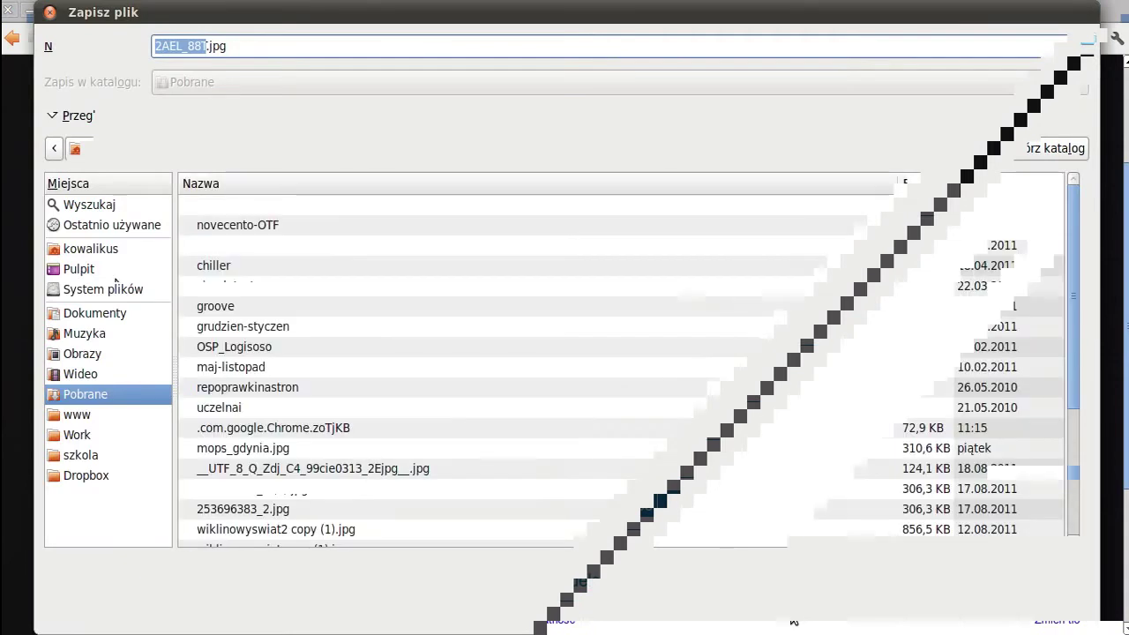
pyautogui.click(94, 271)
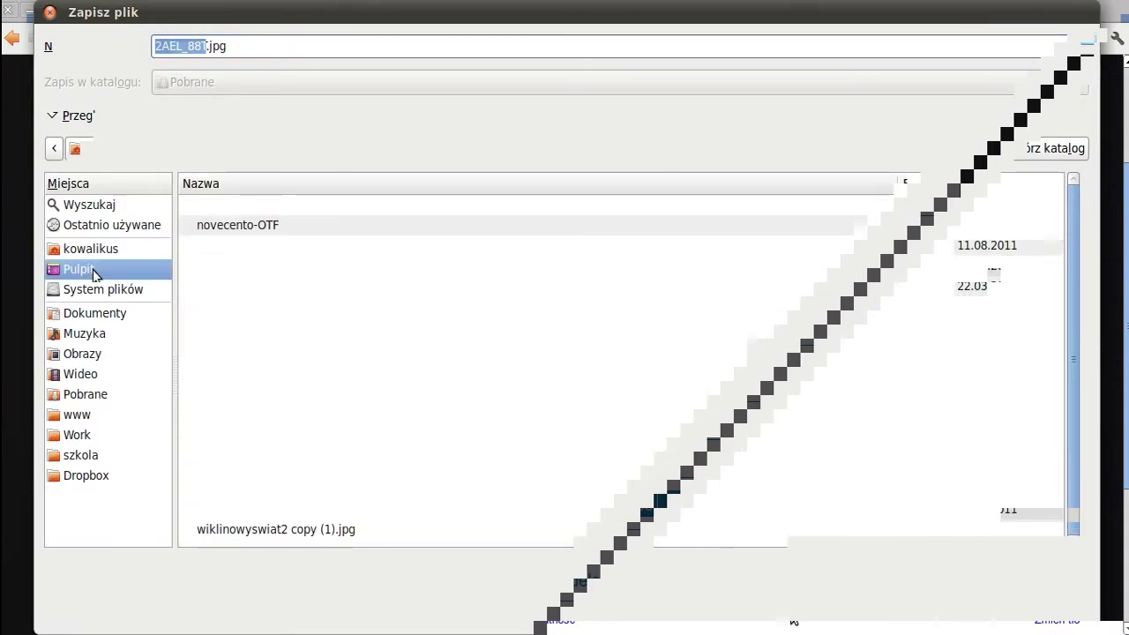
pyautogui.doubleClick(247, 246)
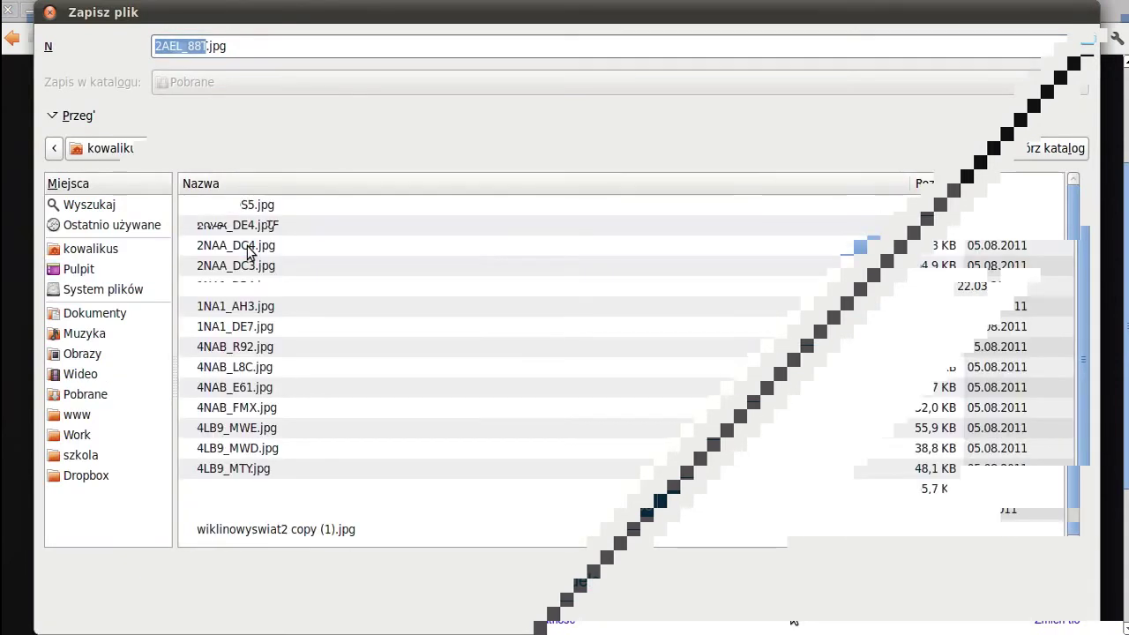
pyautogui.click(1051, 605)
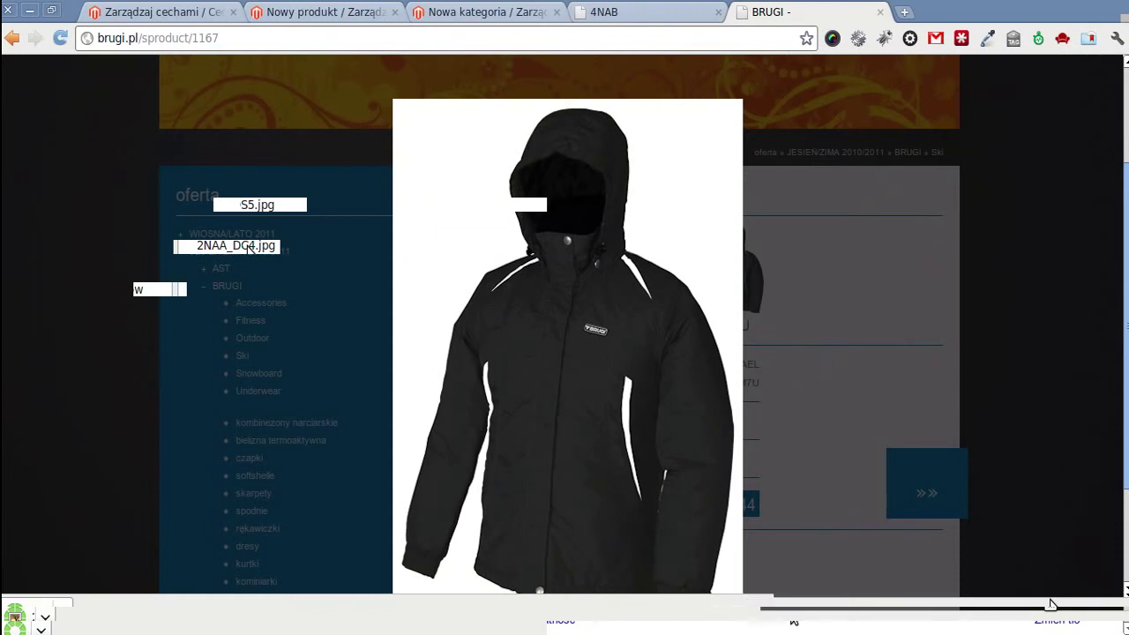
pyautogui.click(731, 323)
# - Save the M5R, HZB and M7U jacket photos into the same brugi folder
pyautogui.click(651, 282)
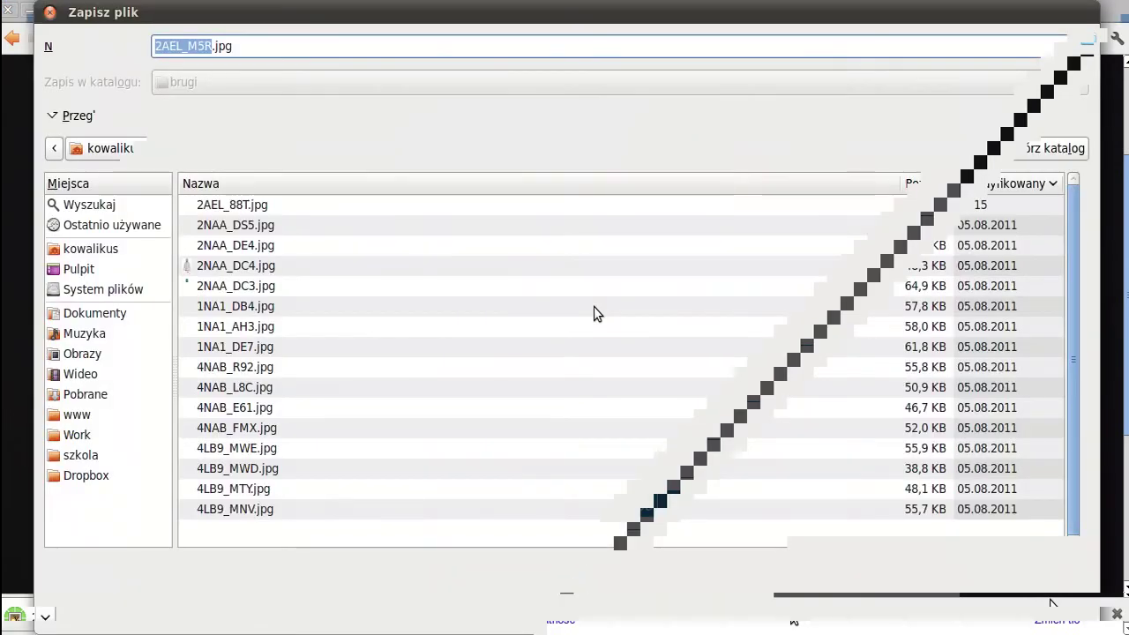
pyautogui.press('Return')
pyautogui.click(1032, 359)
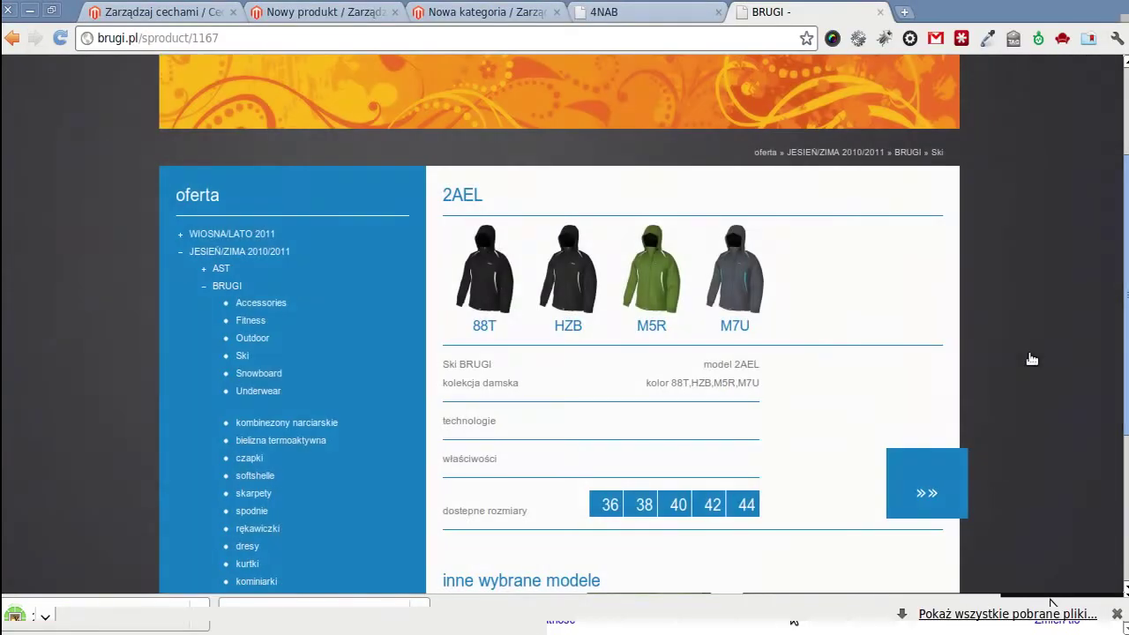
pyautogui.click(569, 275)
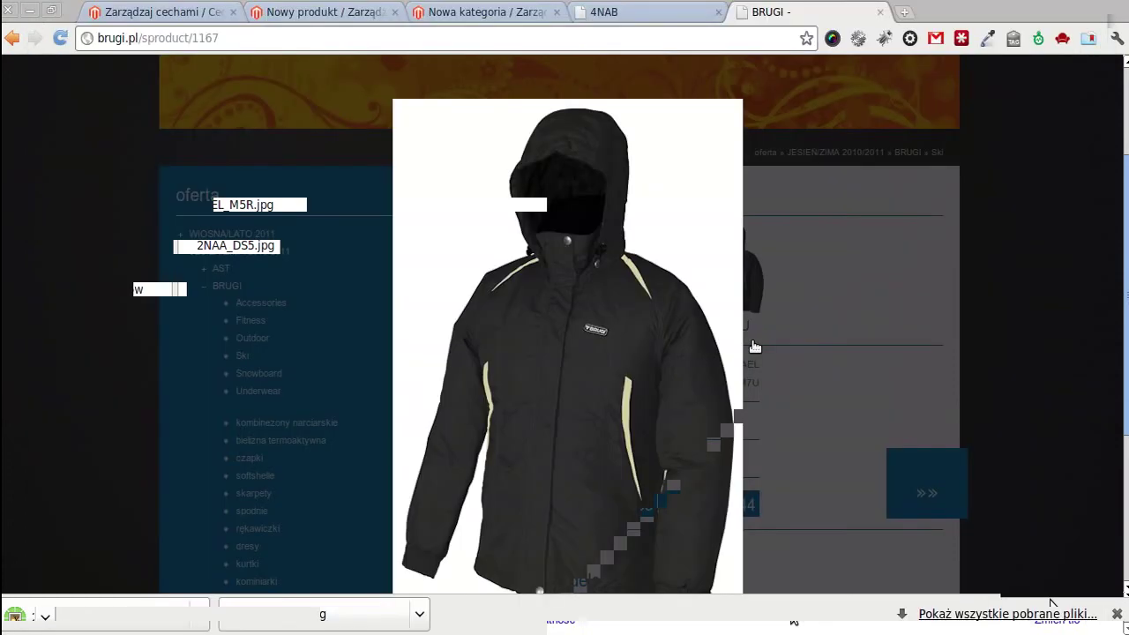
pyautogui.click(755, 347)
pyautogui.click(764, 291)
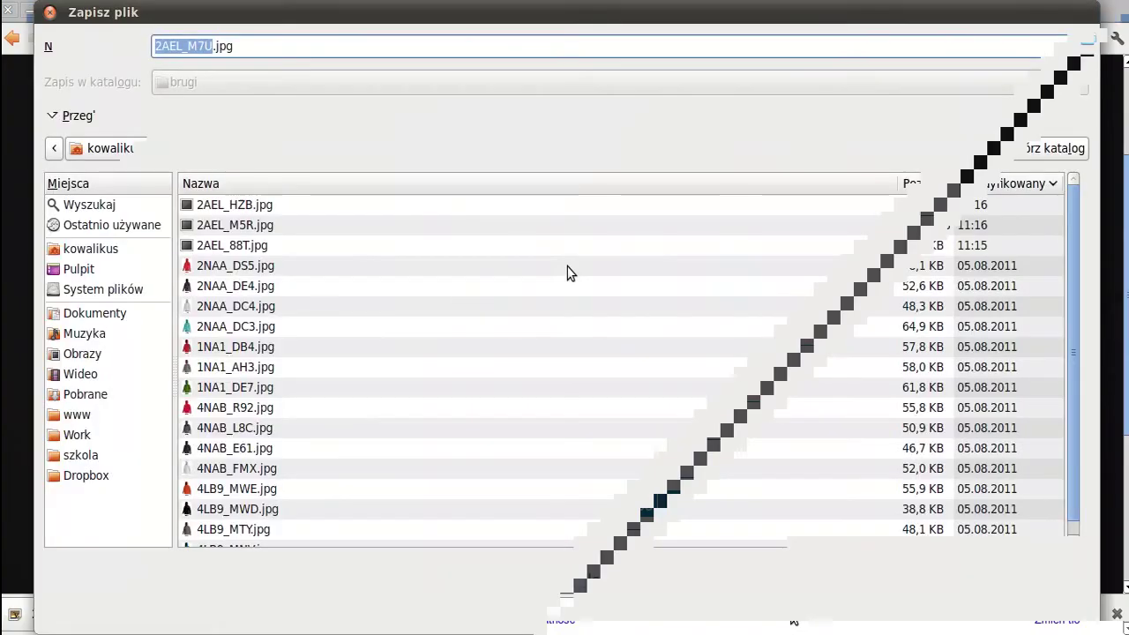
pyautogui.press('Return')
pyautogui.click(1019, 293)
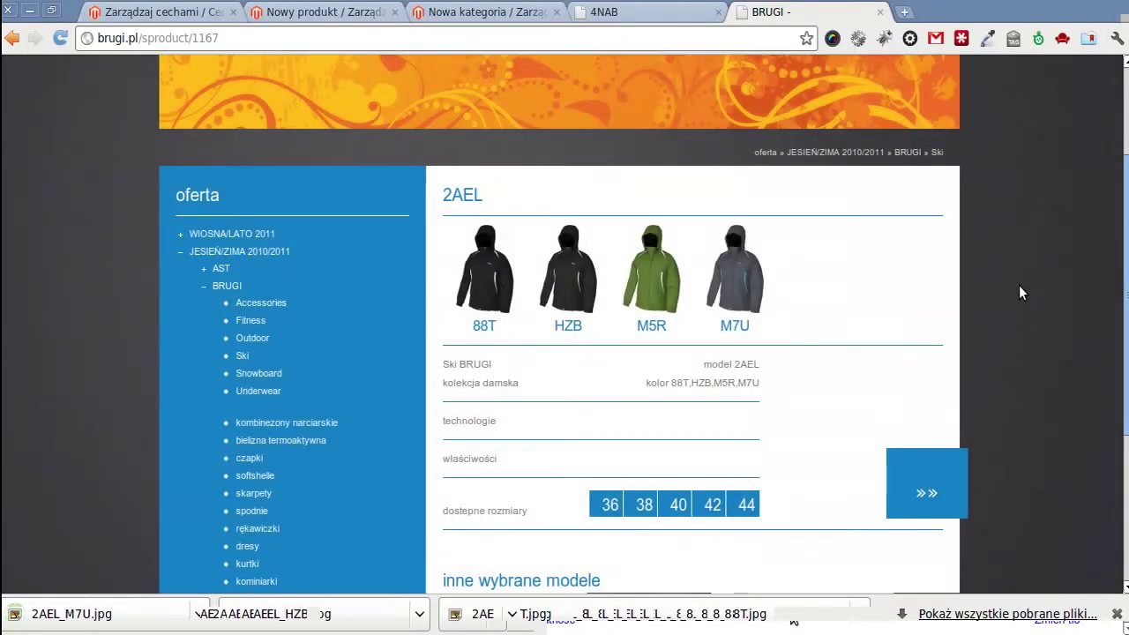
pyautogui.click(321, 11)
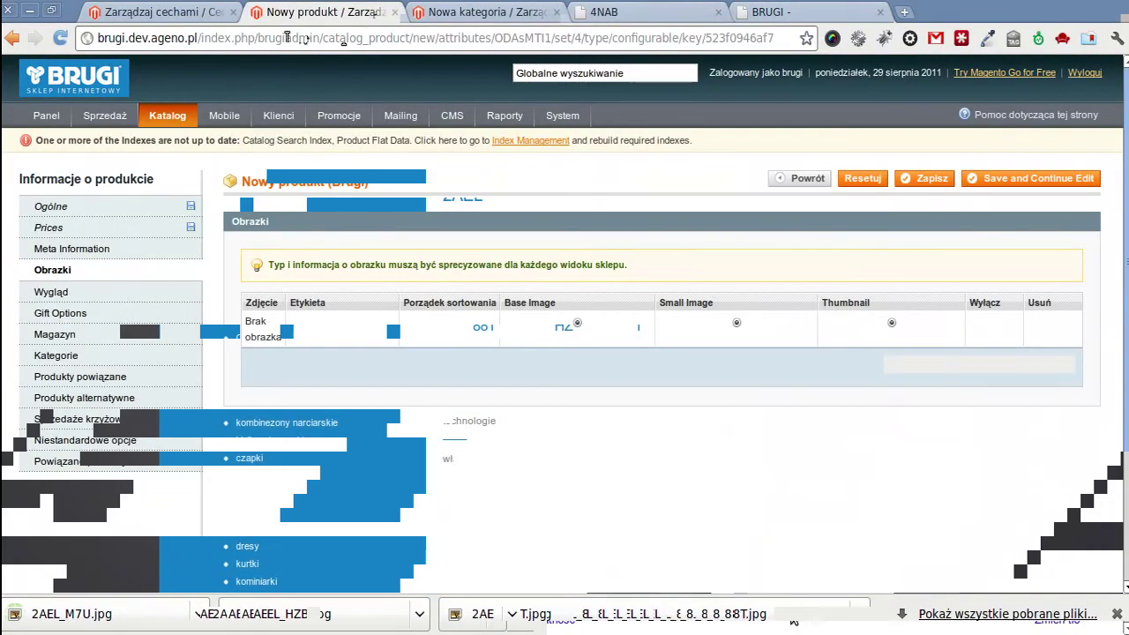
# - Select the four 2AEL photos (88T, HZB, M5R, M7U) in the file chooser for upload
pyautogui.scroll(-1, 802, 360)
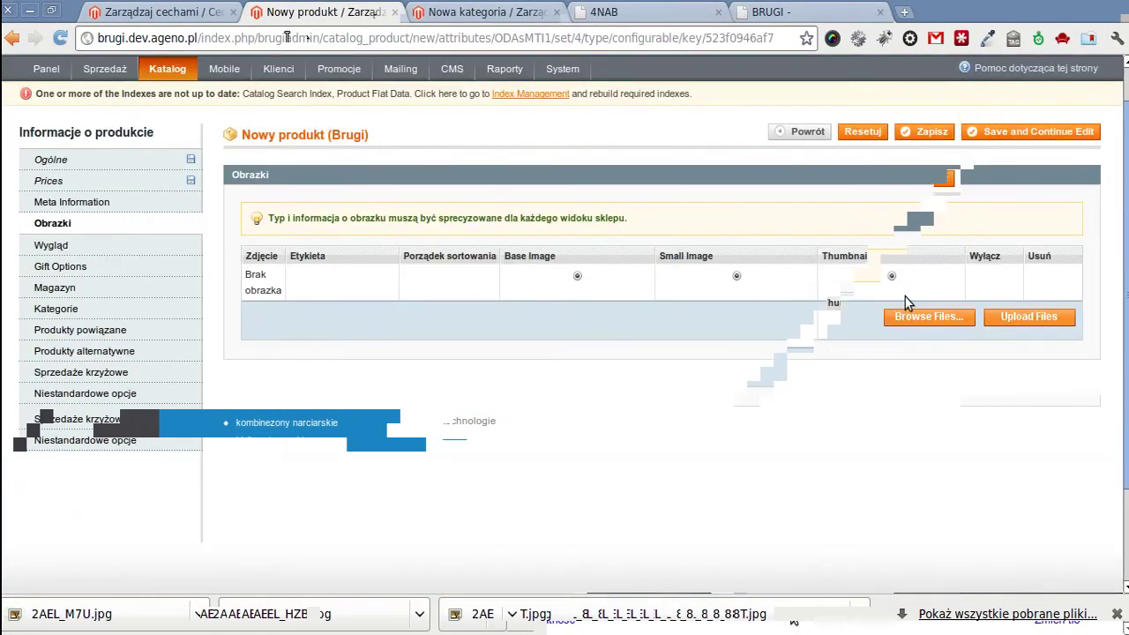
pyautogui.click(918, 315)
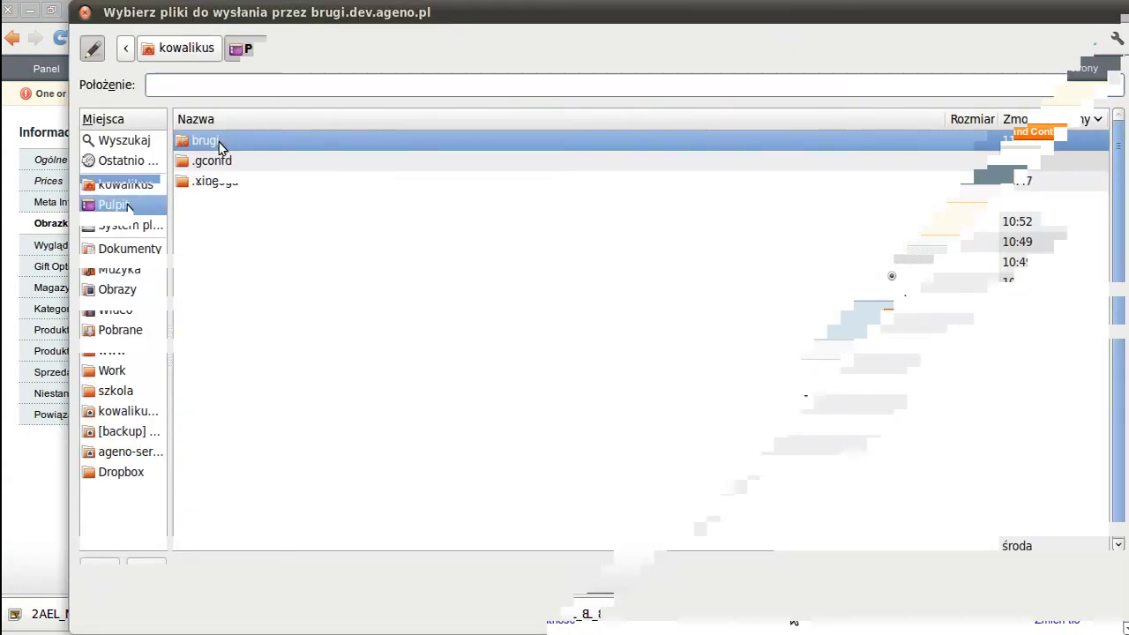
pyautogui.keyDown('shift'); pyautogui.click(273, 202); pyautogui.keyUp('shift')
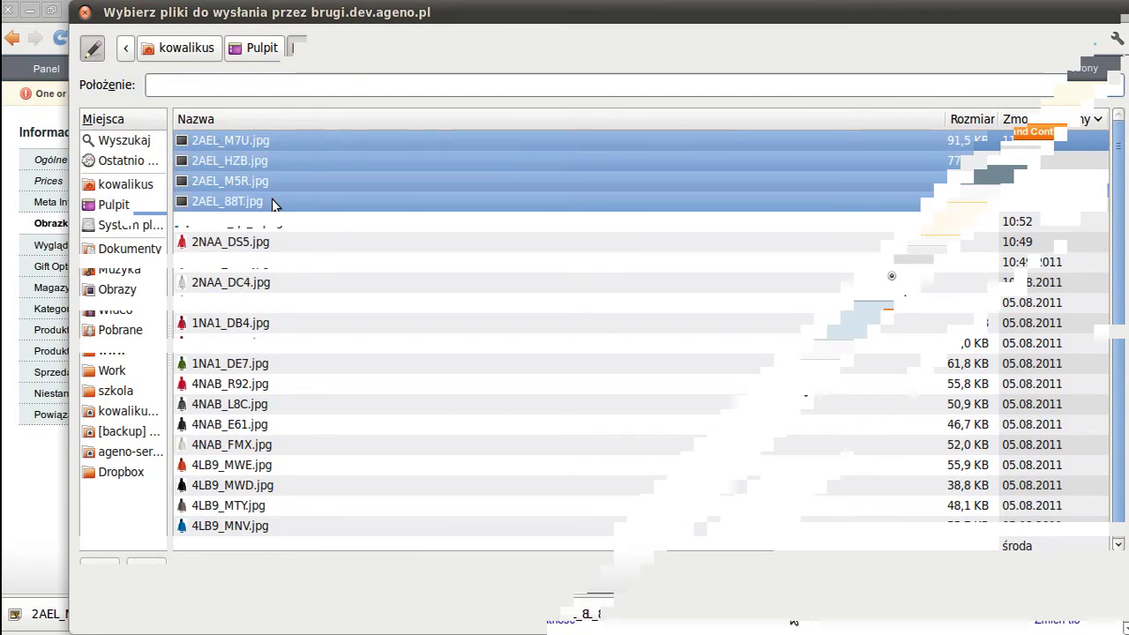
pyautogui.click(277, 160)
pyautogui.click(284, 141)
pyautogui.keyDown('ctrl'); pyautogui.click(284, 161); pyautogui.keyUp('ctrl')
pyautogui.keyDown('ctrl'); pyautogui.click(289, 182); pyautogui.keyUp('ctrl')
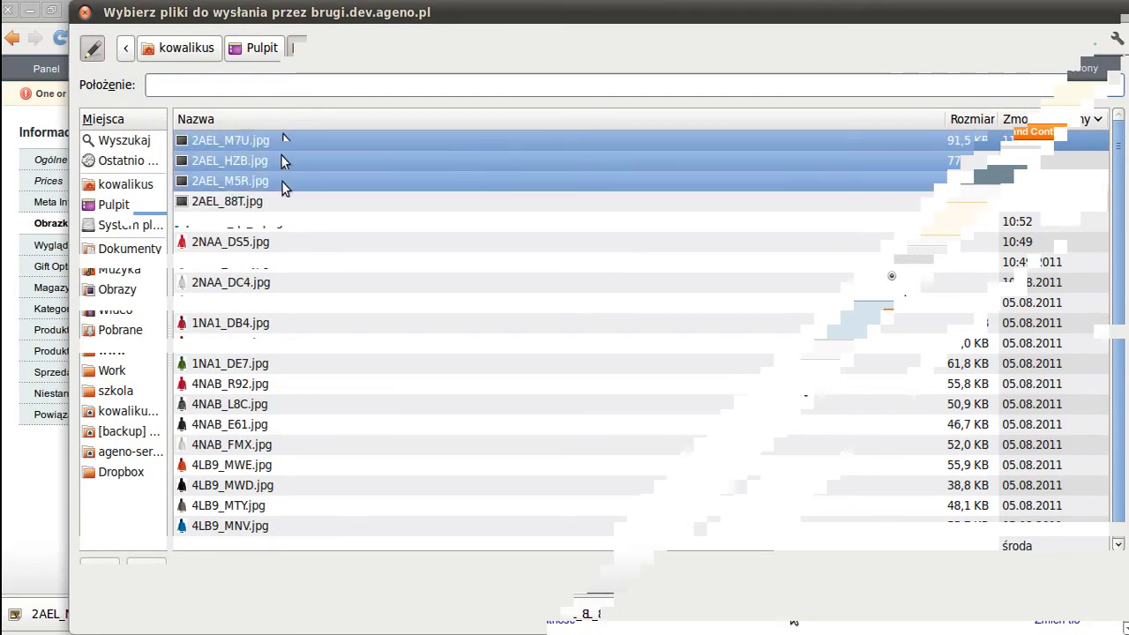
pyautogui.keyDown('ctrl'); pyautogui.click(291, 204); pyautogui.keyUp('ctrl')
pyautogui.keyDown('ctrl'); pyautogui.click(288, 182); pyautogui.keyUp('ctrl')
pyautogui.keyDown('ctrl'); pyautogui.click(296, 141); pyautogui.keyUp('ctrl')
pyautogui.keyDown('ctrl'); pyautogui.click(284, 161); pyautogui.keyUp('ctrl')
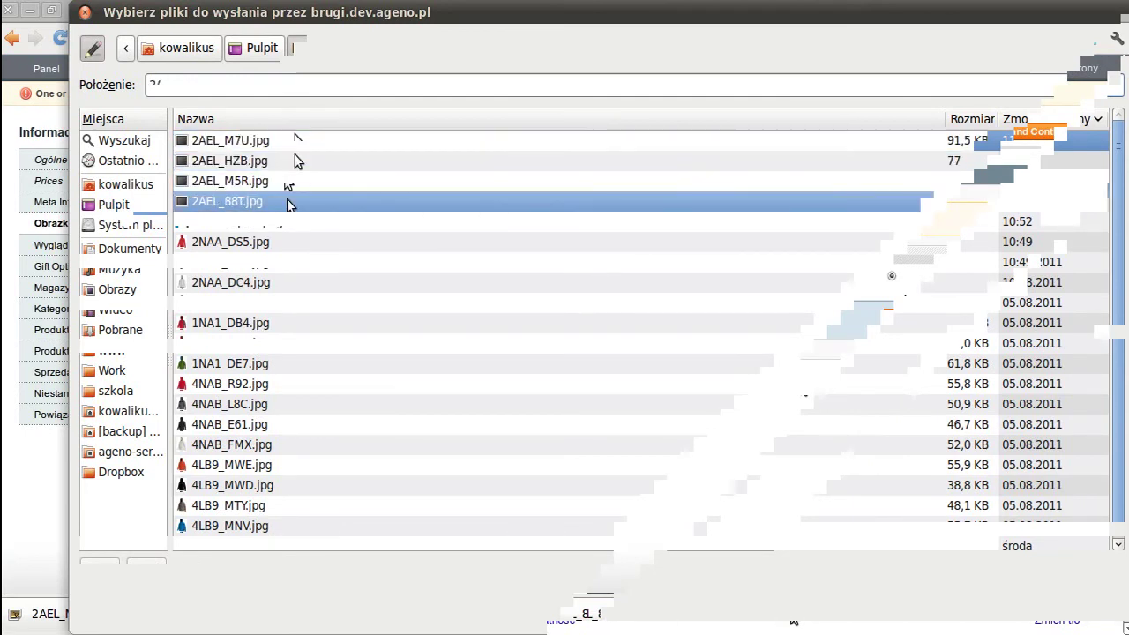
pyautogui.keyDown('ctrl'); pyautogui.click(288, 182); pyautogui.keyUp('ctrl')
pyautogui.keyDown('ctrl'); pyautogui.click(287, 161); pyautogui.keyUp('ctrl')
pyautogui.keyDown('ctrl'); pyautogui.click(291, 142); pyautogui.keyUp('ctrl')
pyautogui.keyDown('ctrl'); pyautogui.click(293, 163); pyautogui.keyUp('ctrl')
pyautogui.click(293, 180)
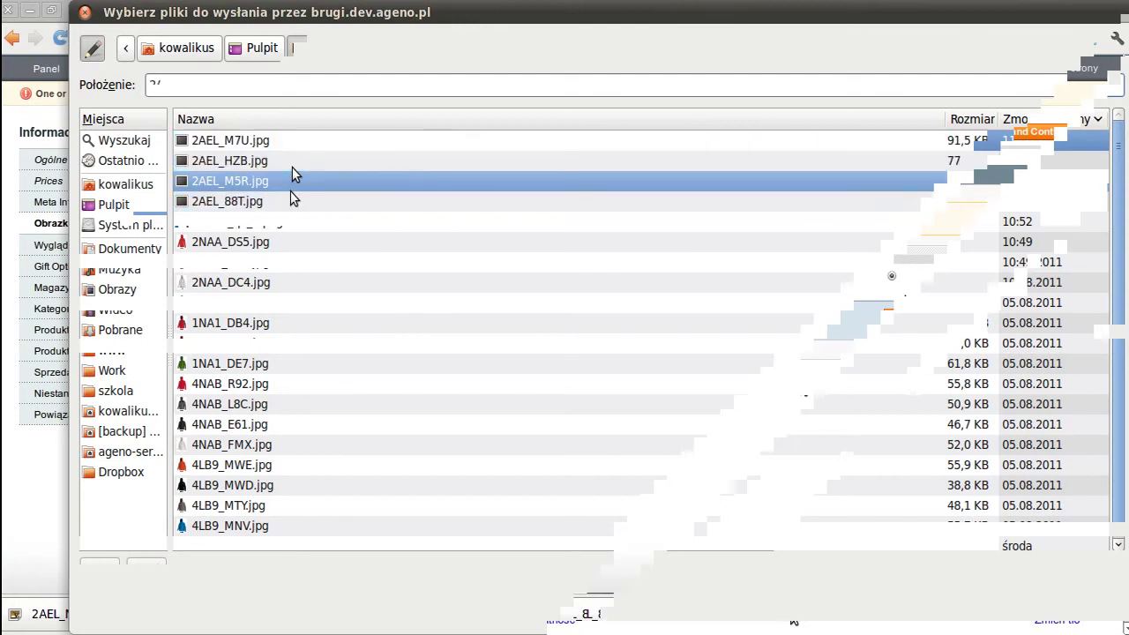
pyautogui.click(287, 141)
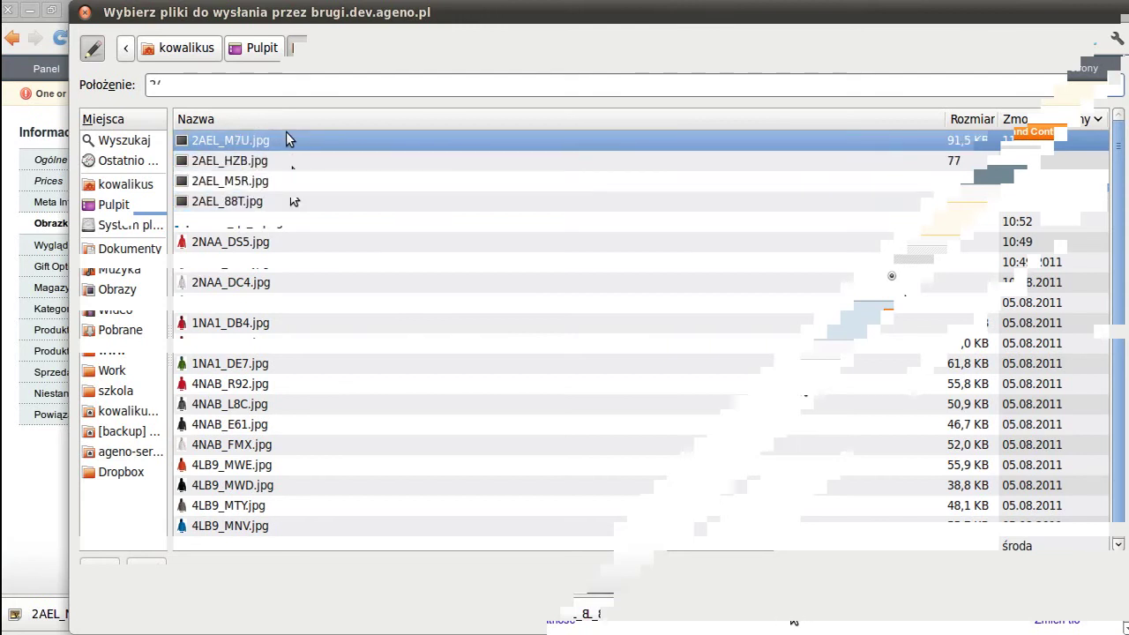
pyautogui.moveTo(288, 139); pyautogui.dragTo(283, 202)
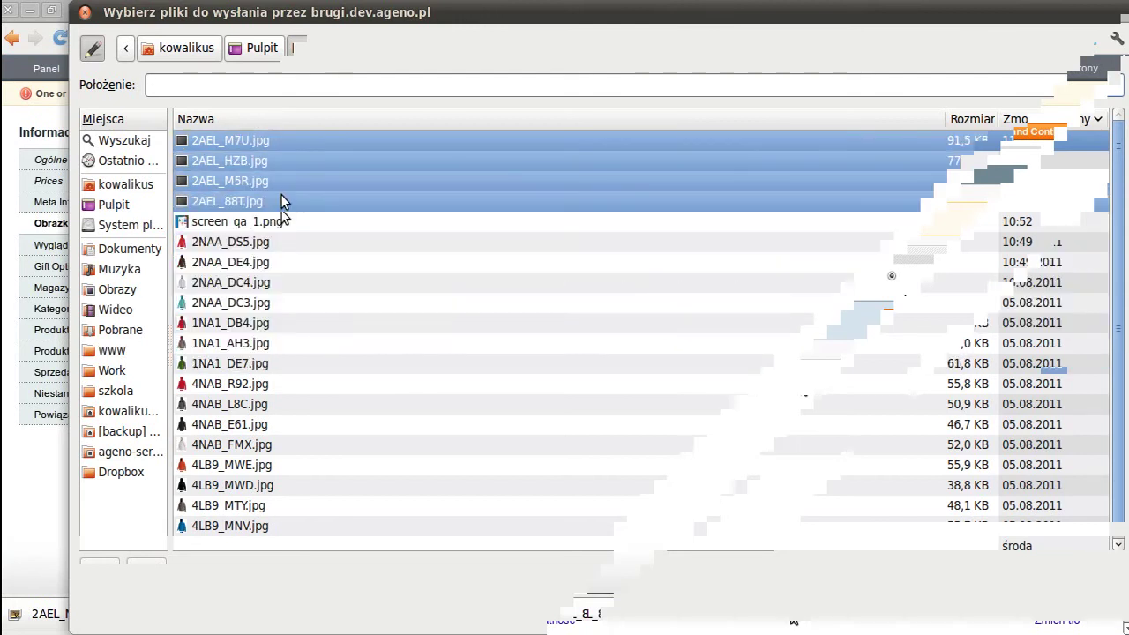
pyautogui.click(1075, 610)
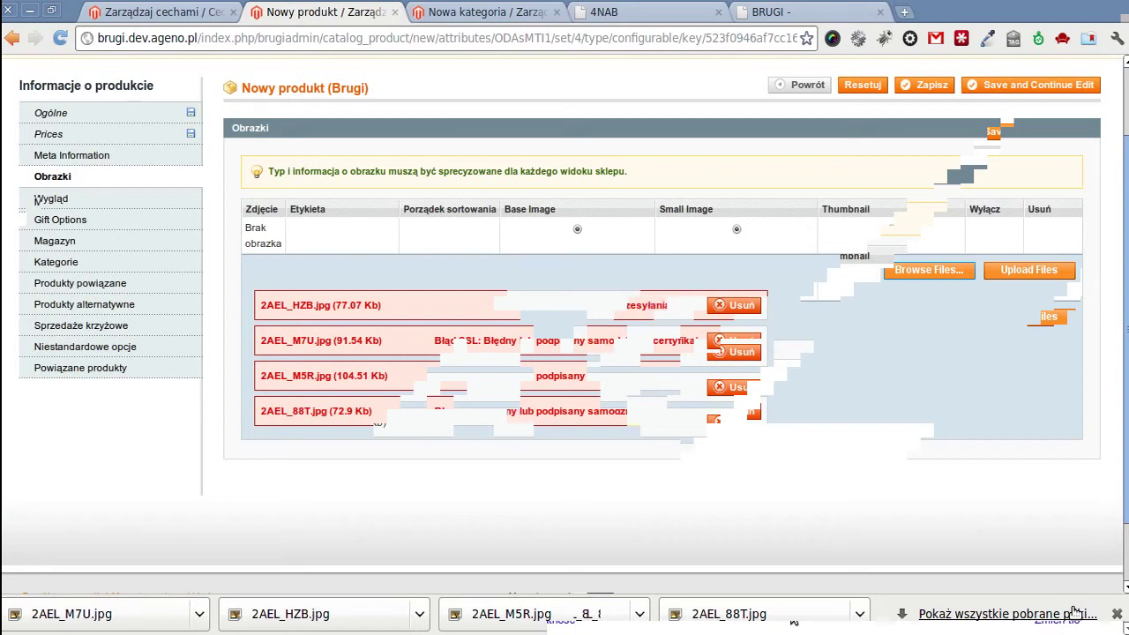
# - Reopen the Pulpit folder, pick all four 2AEL photos again and add them for upload
pyautogui.scroll(2, 881, 559)
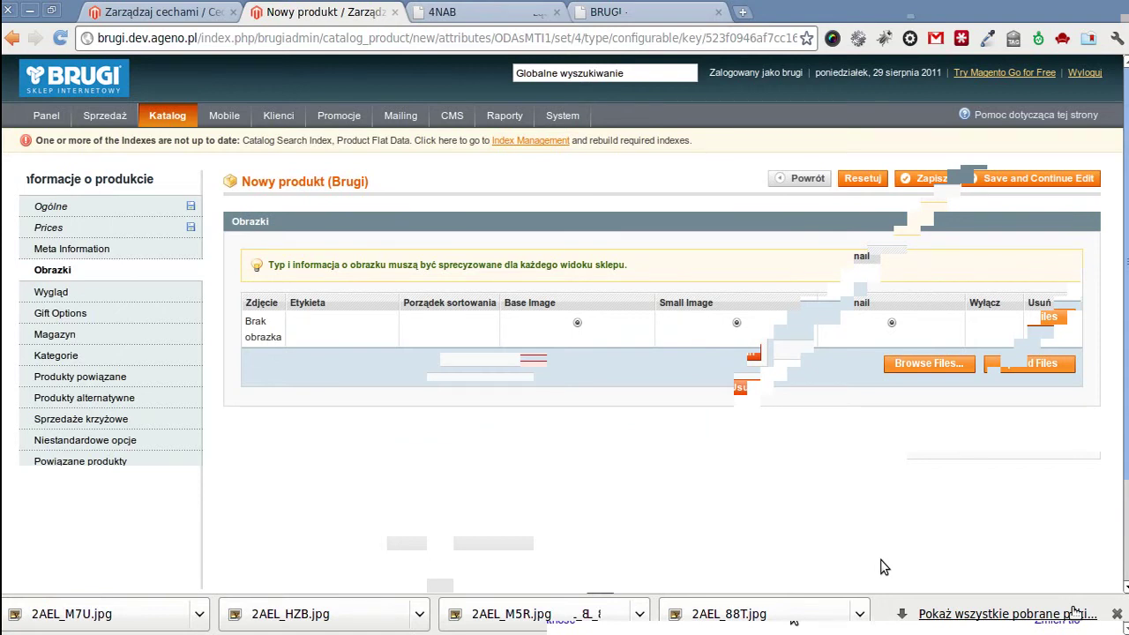
pyautogui.click(1116, 613)
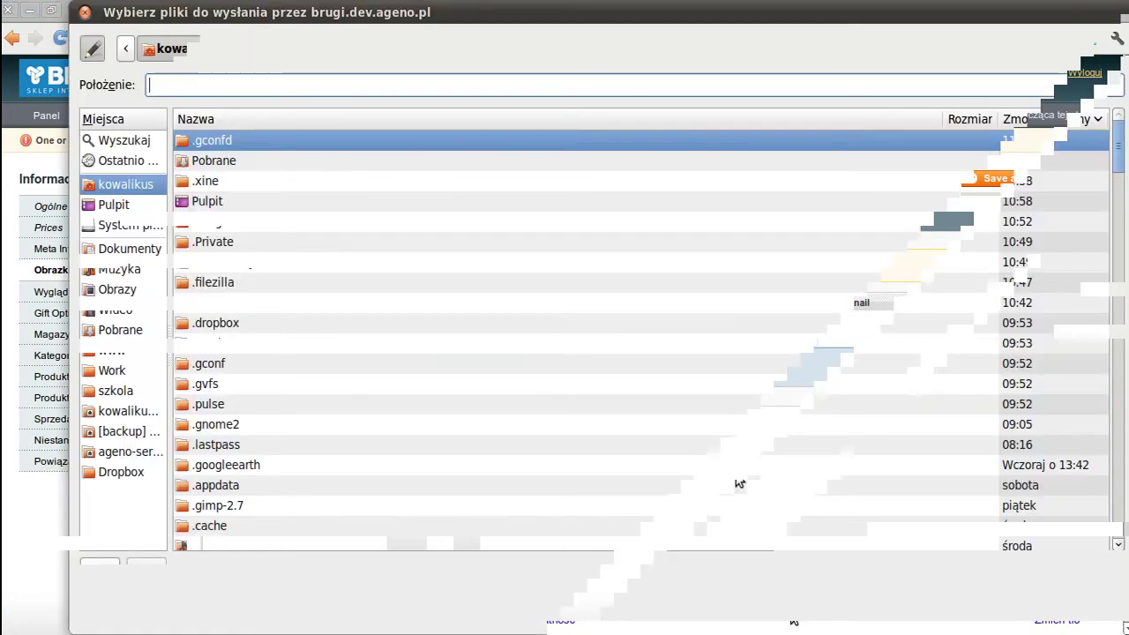
pyautogui.click(114, 203)
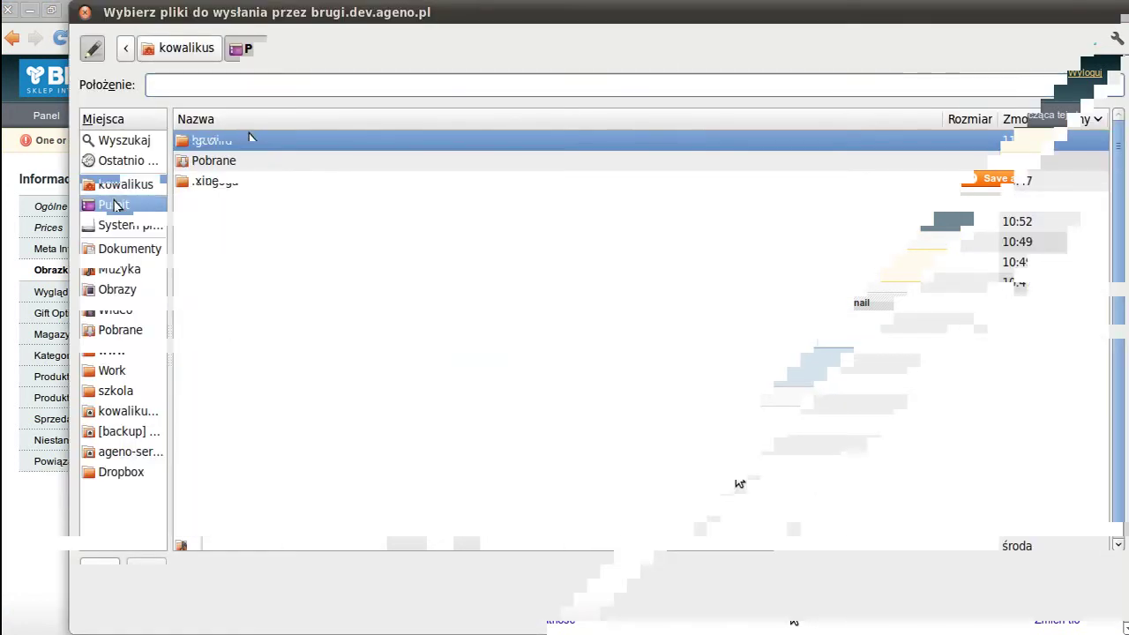
pyautogui.keyDown('shift'); pyautogui.click(273, 200); pyautogui.keyUp('shift')
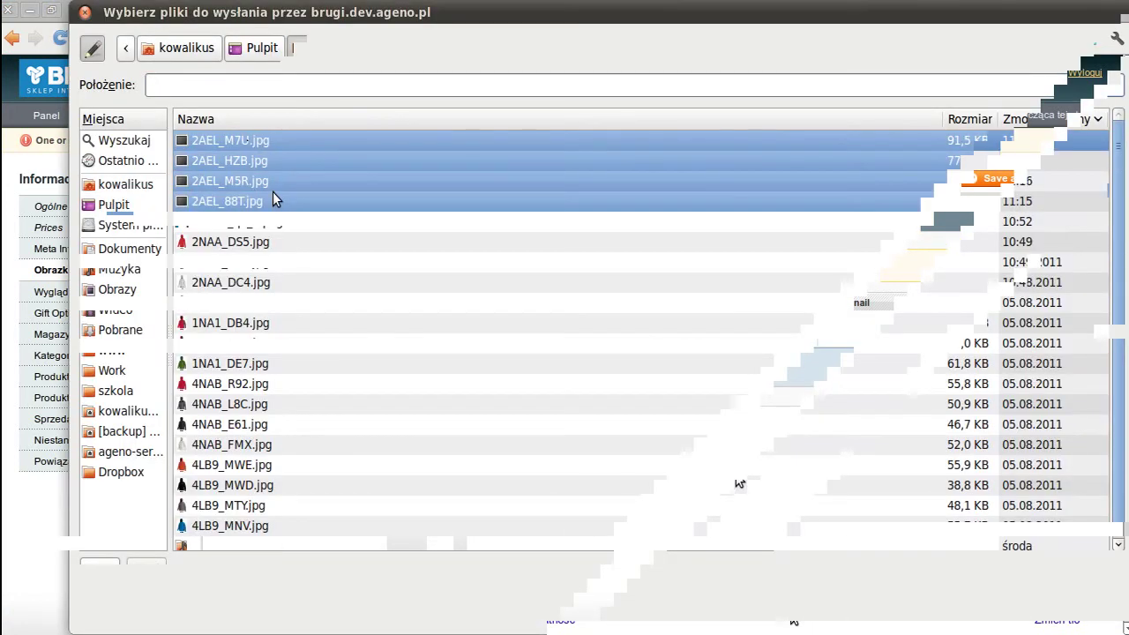
pyautogui.click(1085, 613)
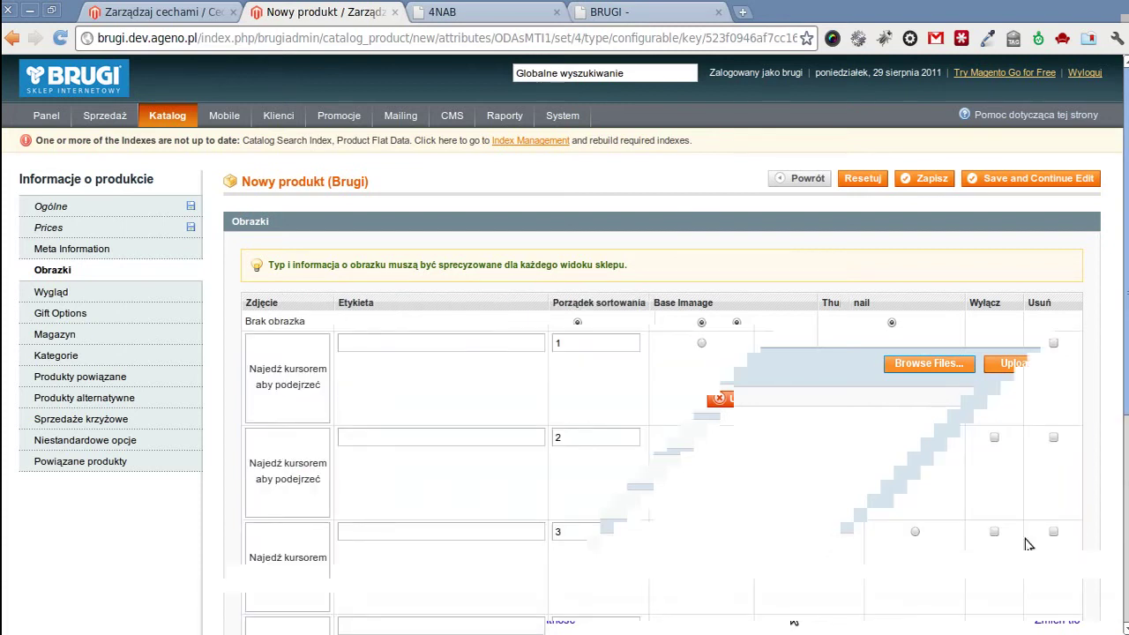
pyautogui.scroll(-2, 1028, 544)
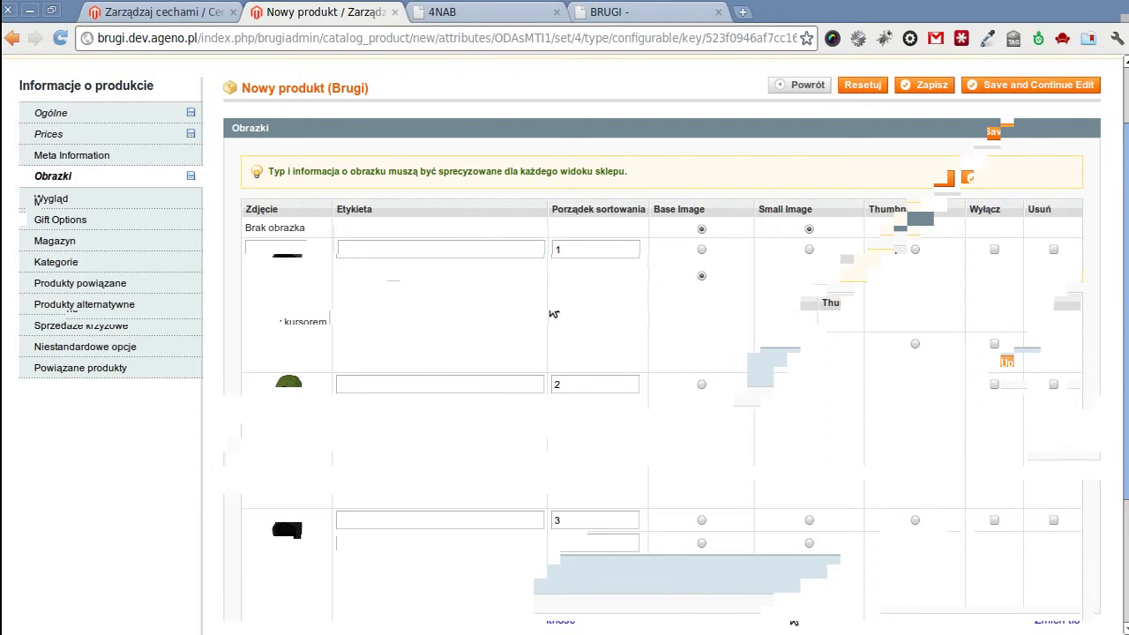
pyautogui.scroll(-1, 554, 314)
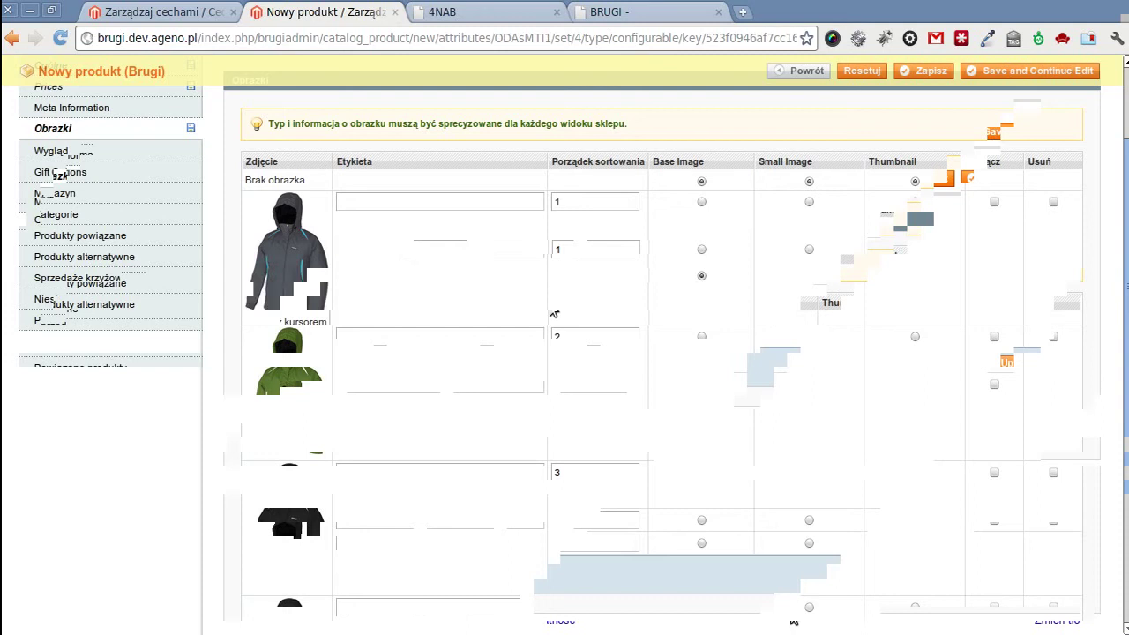
pyautogui.scroll(-1, 554, 314)
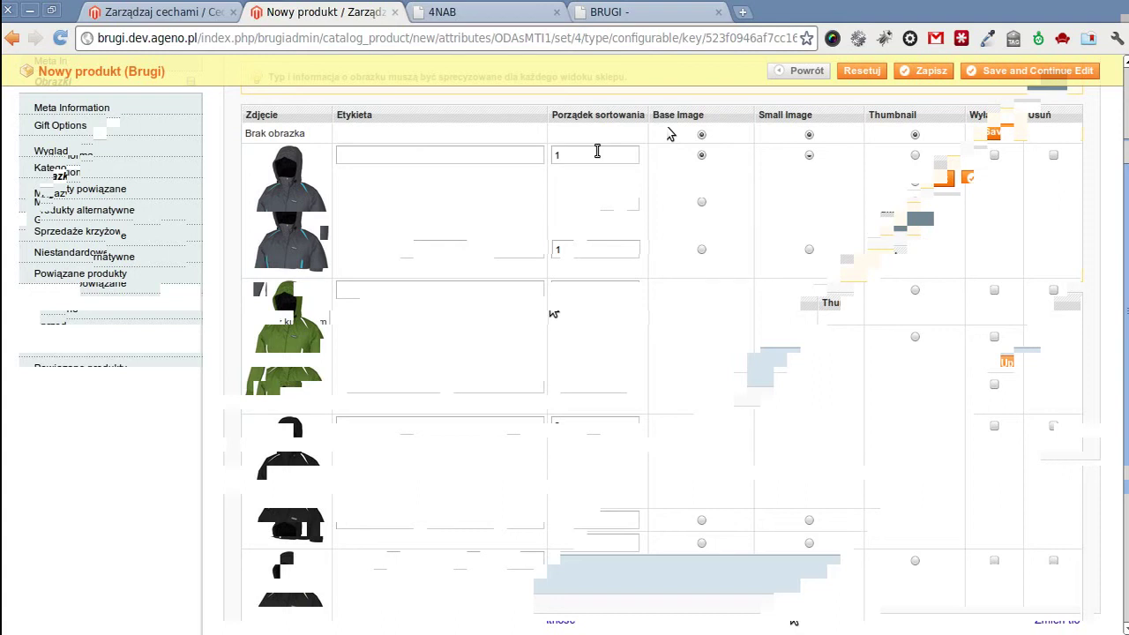
# - Label the first jacket photo M7U after checking its colour code on the storefront
pyautogui.click(605, 14)
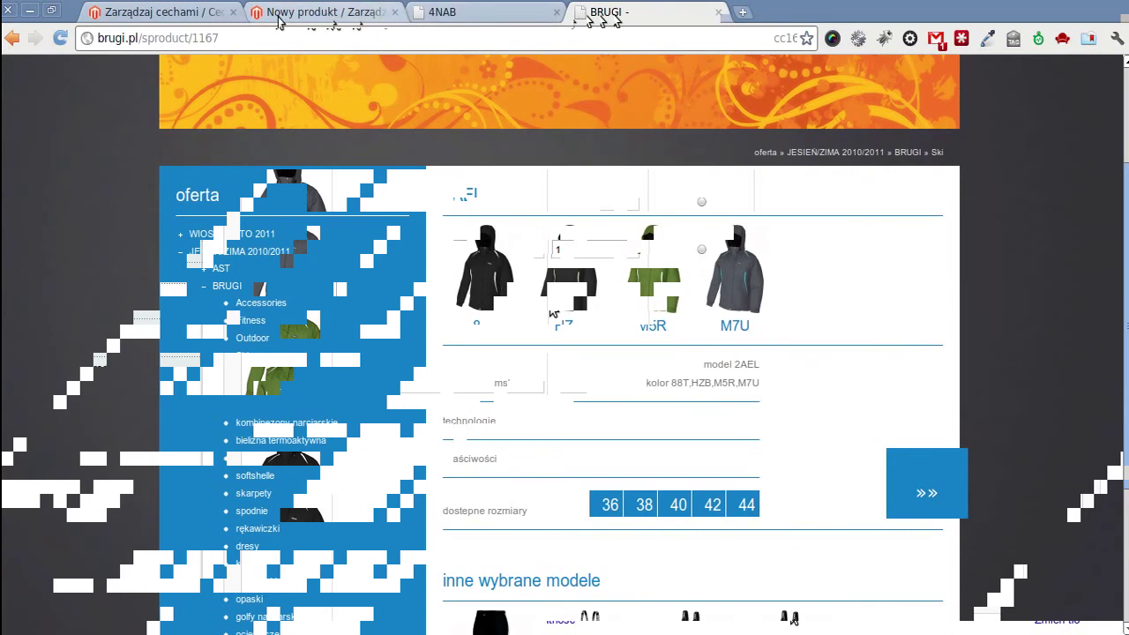
pyautogui.click(326, 13)
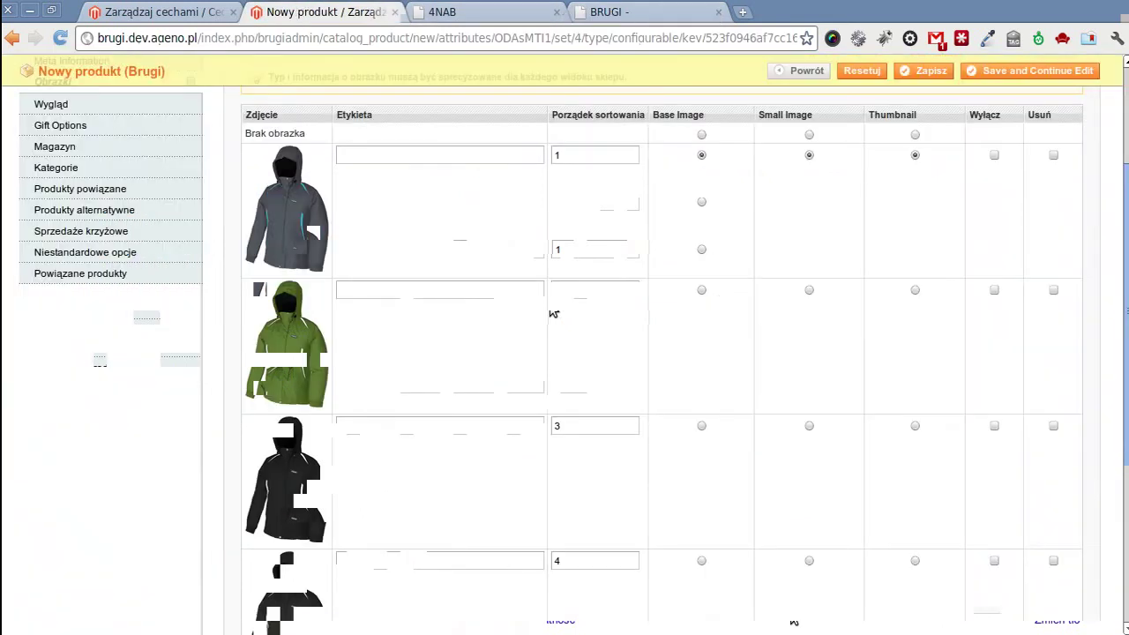
pyautogui.write('M7U')
pyautogui.click(659, 17)
pyautogui.click(336, 10)
# - Label the second photo M5R and check the remaining colour codes on the storefront
pyautogui.click(640, 7)
pyautogui.click(336, 12)
pyautogui.write('5R')
pyautogui.scroll(-2, 554, 314)
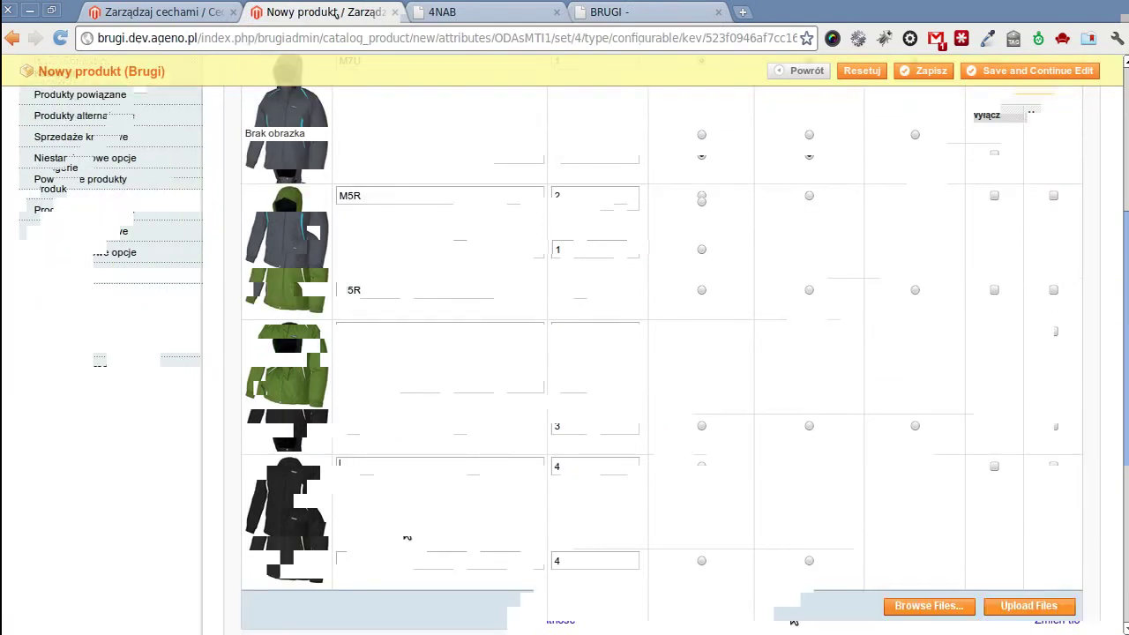
pyautogui.click(650, 9)
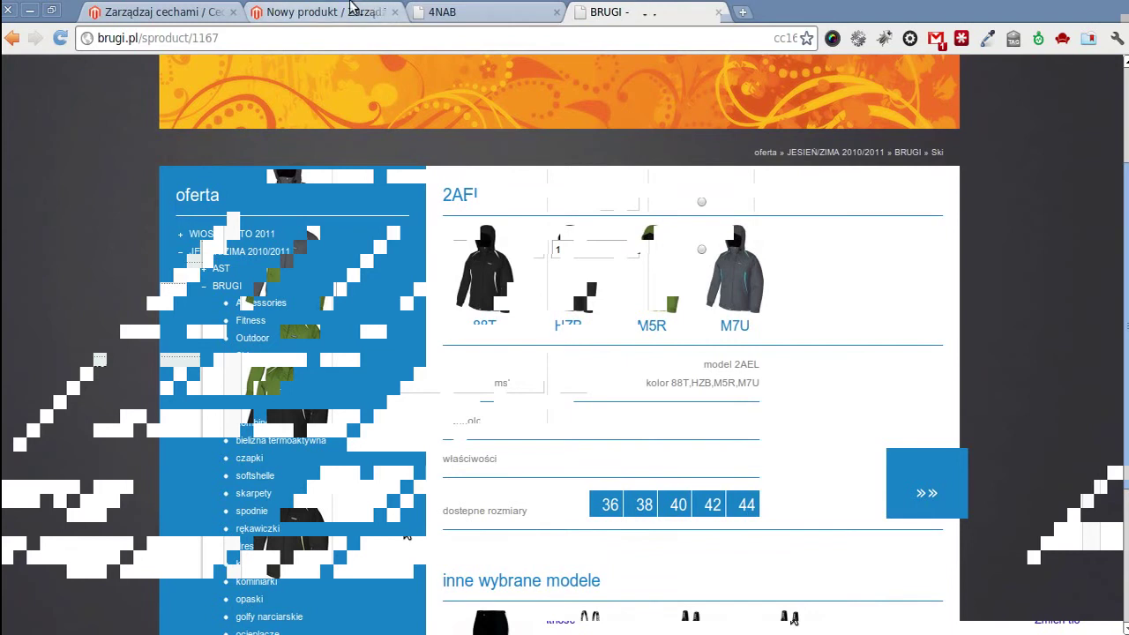
pyautogui.click(331, 8)
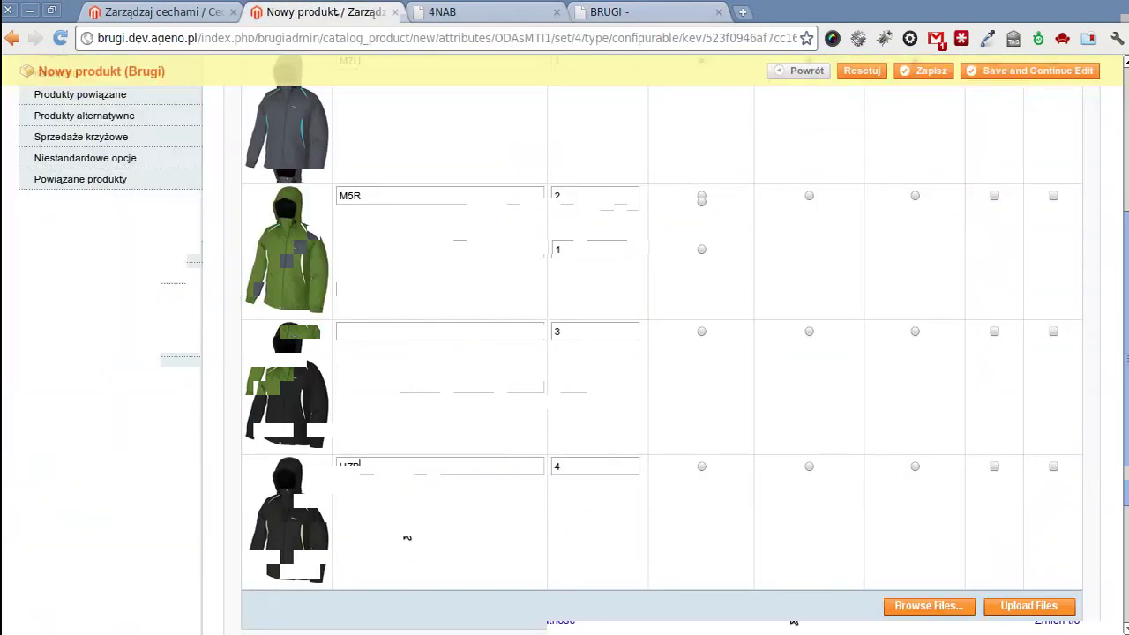
pyautogui.scroll(5, 726, 303)
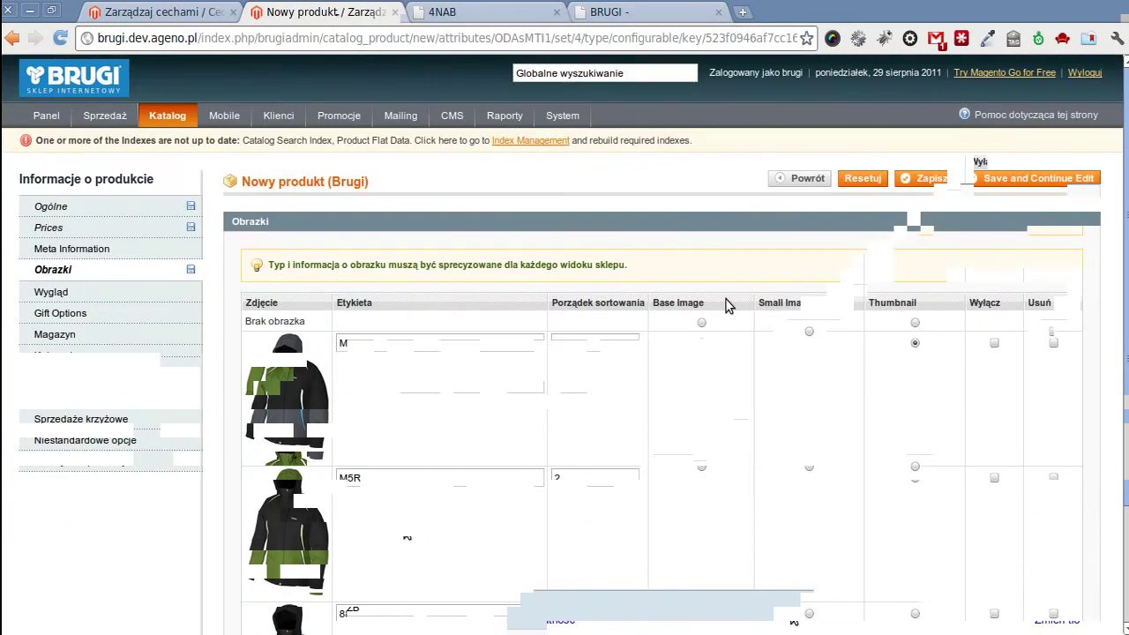
pyautogui.scroll(-3, 725, 303)
pyautogui.scroll(-3, 794, 621)
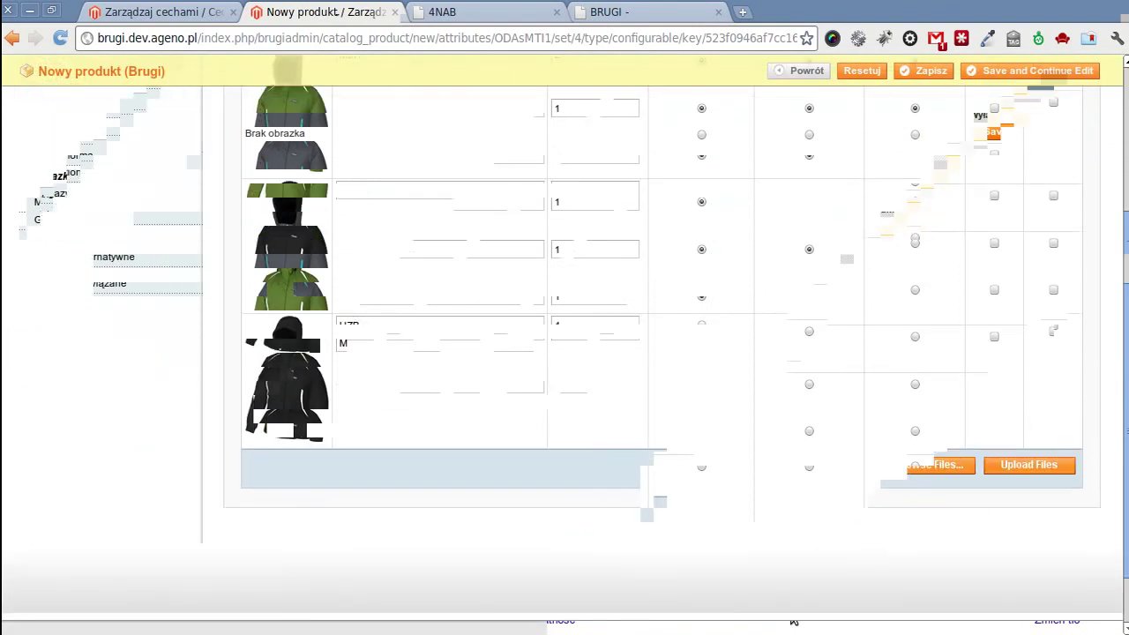
# - Upload the white jacket photo 2NAA_DC4.jpg as the fifth product image
pyautogui.click(926, 468)
pyautogui.click(264, 262)
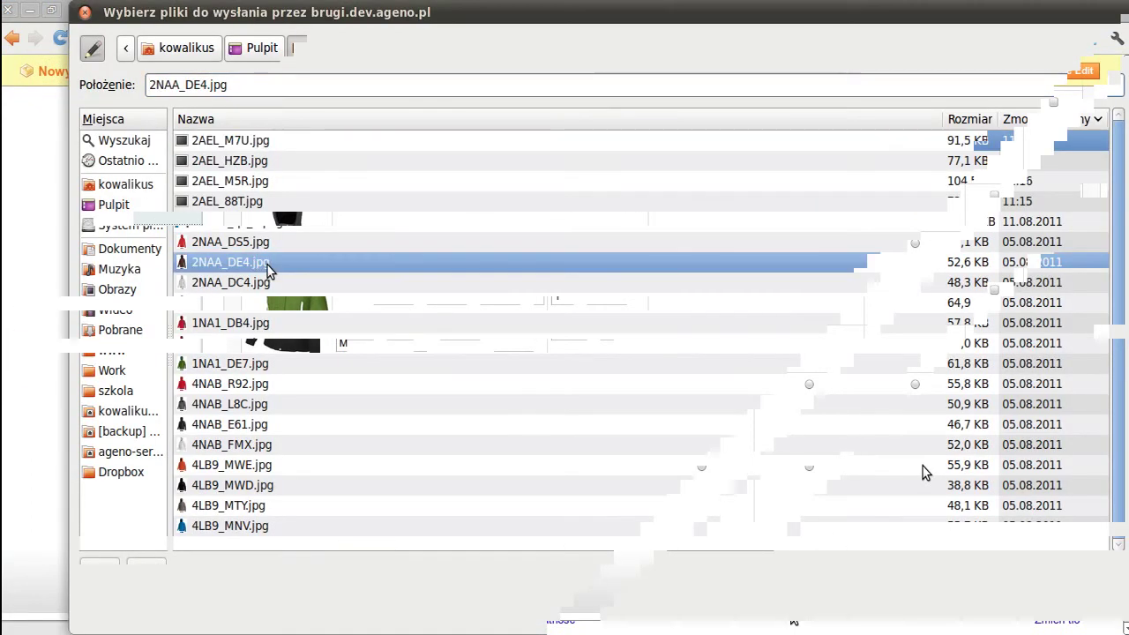
pyautogui.click(295, 382)
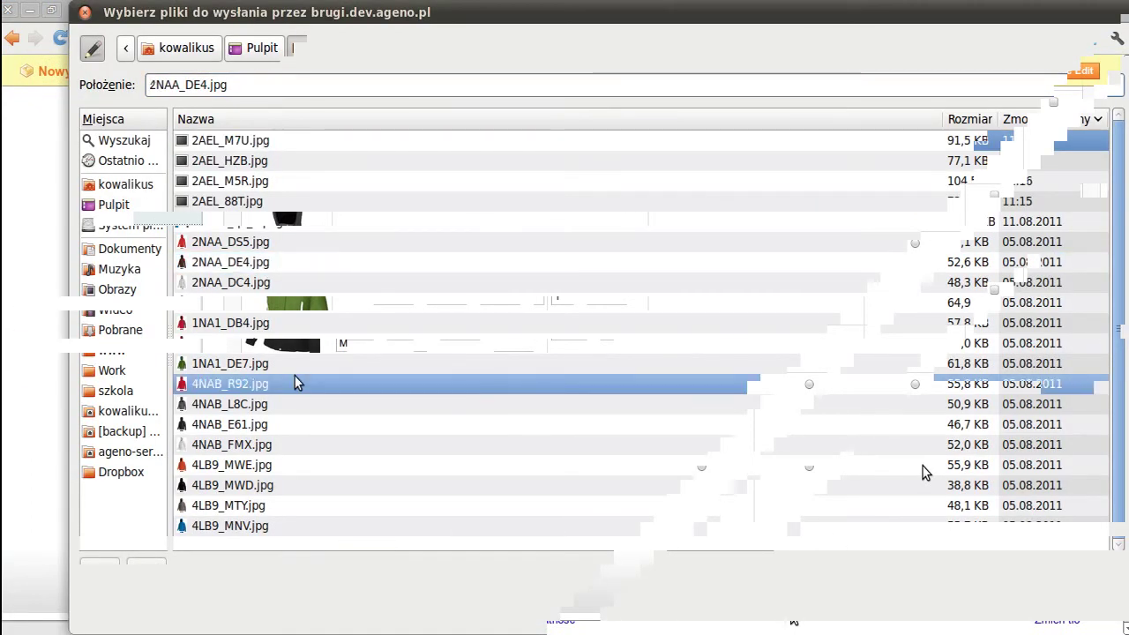
pyautogui.click(263, 284)
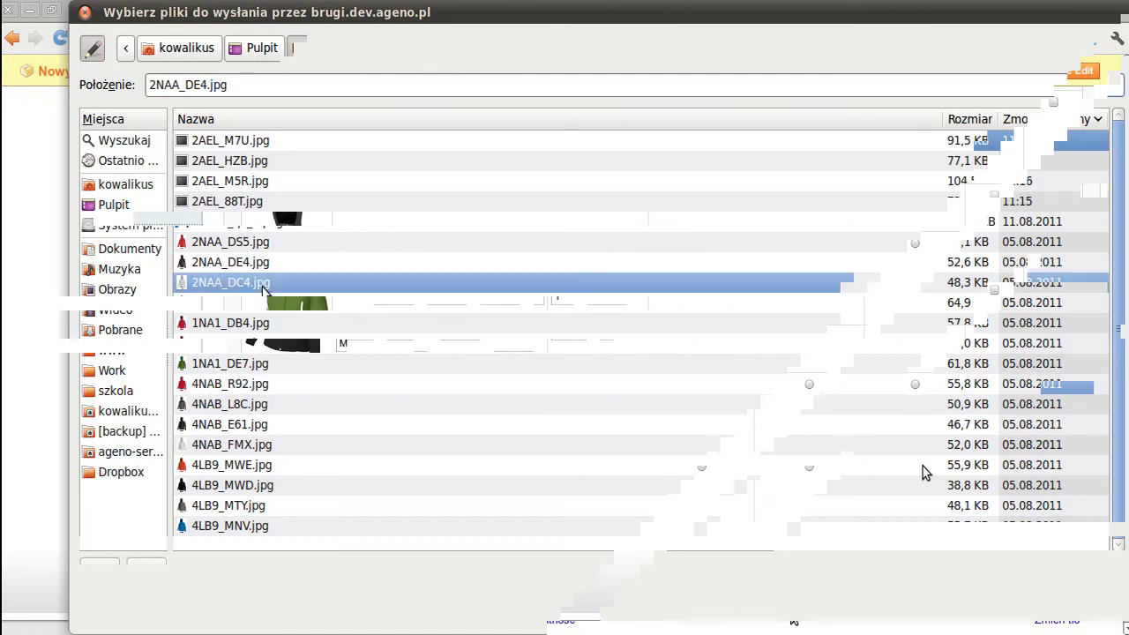
pyautogui.doubleClick(263, 284)
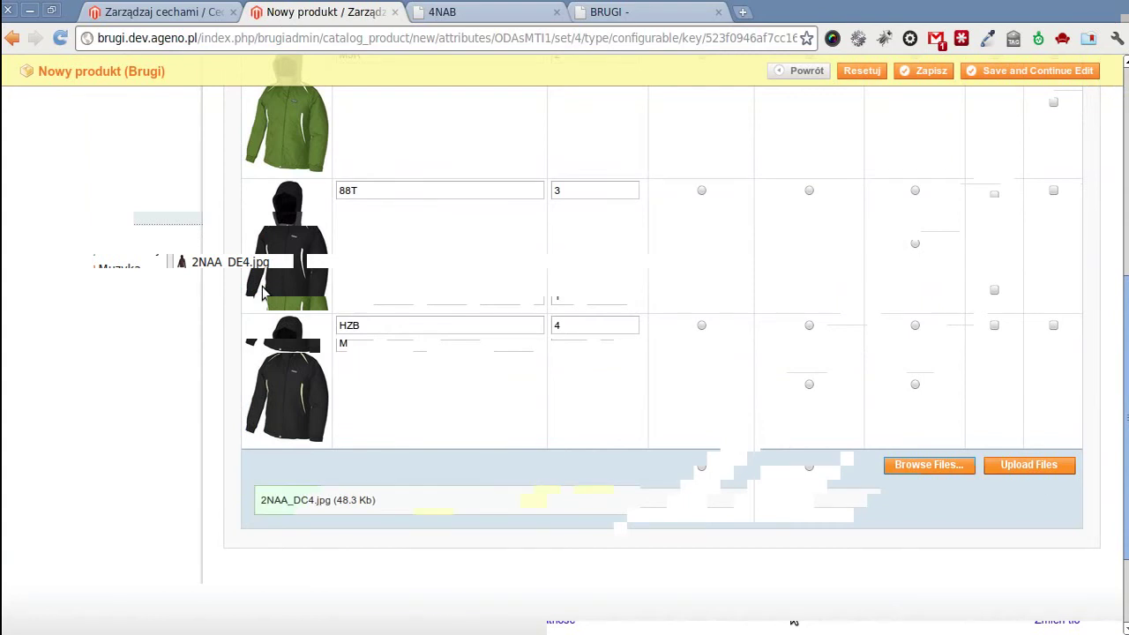
pyautogui.moveTo(302, 484)
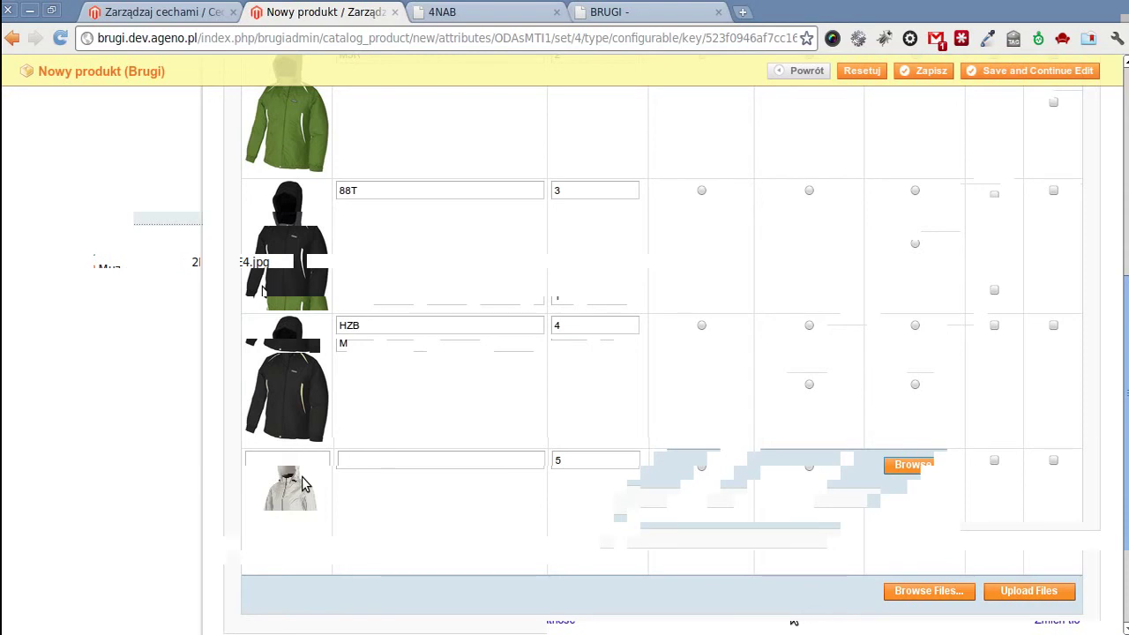
pyautogui.scroll(5, 449, 415)
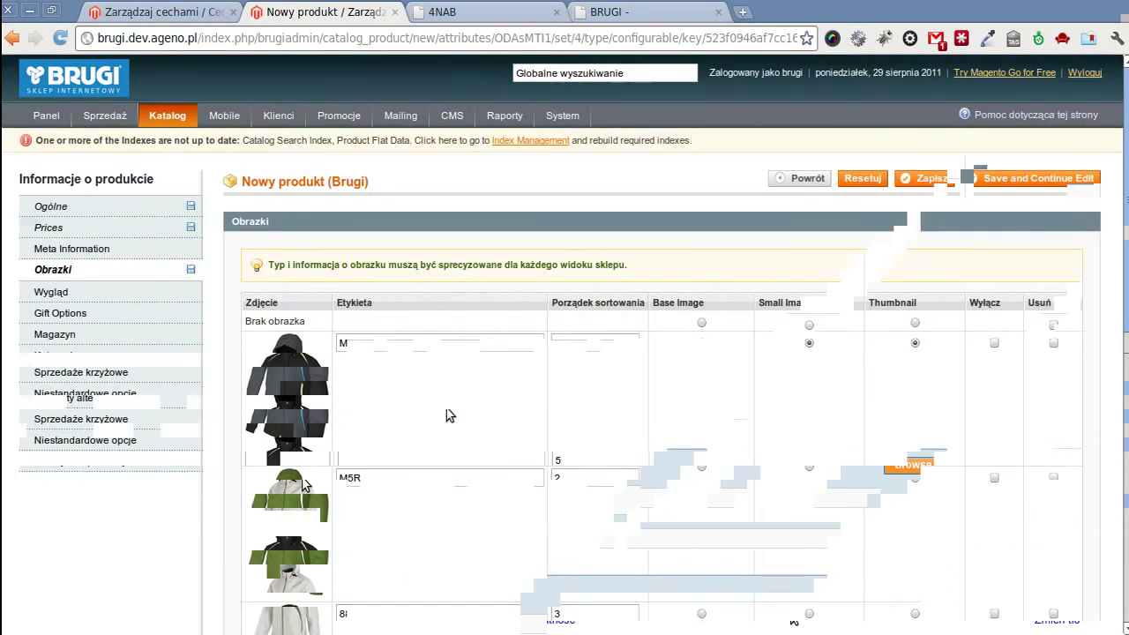
# - Check the design, gift options and kurtki category settings, then show the related-products list
pyautogui.click(54, 292)
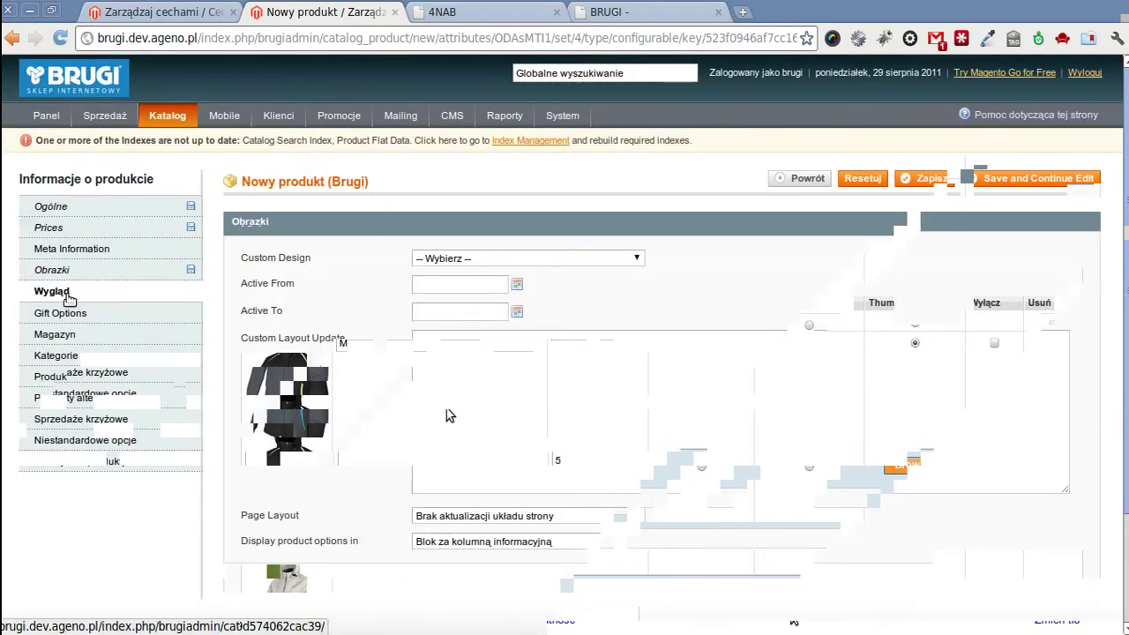
pyautogui.scroll(-3, 449, 416)
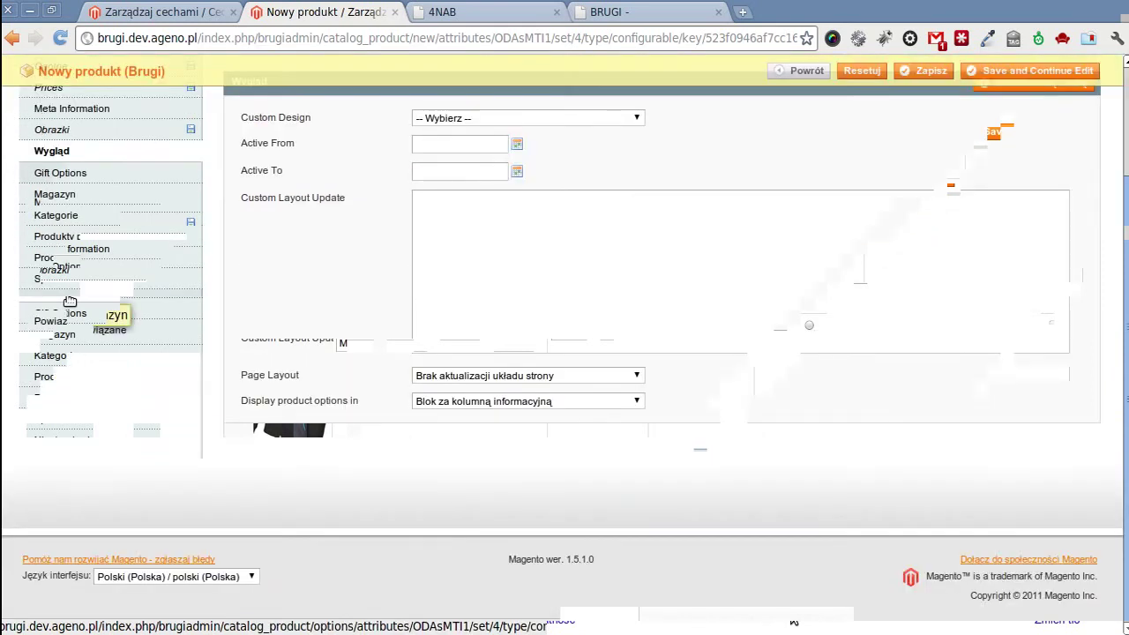
pyautogui.click(86, 175)
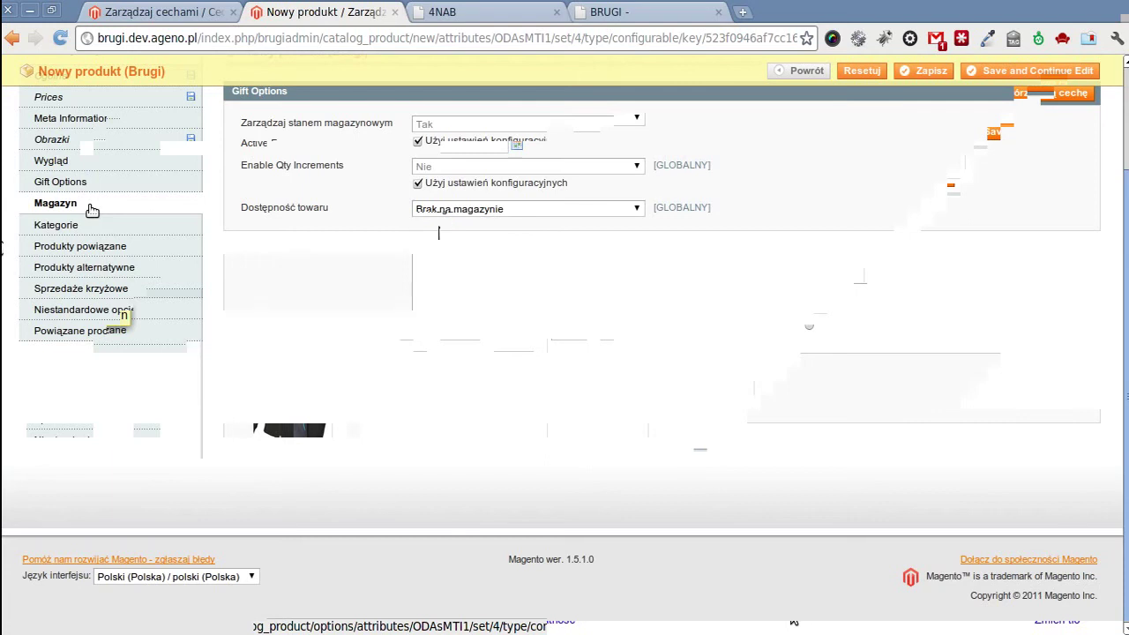
pyautogui.click(88, 224)
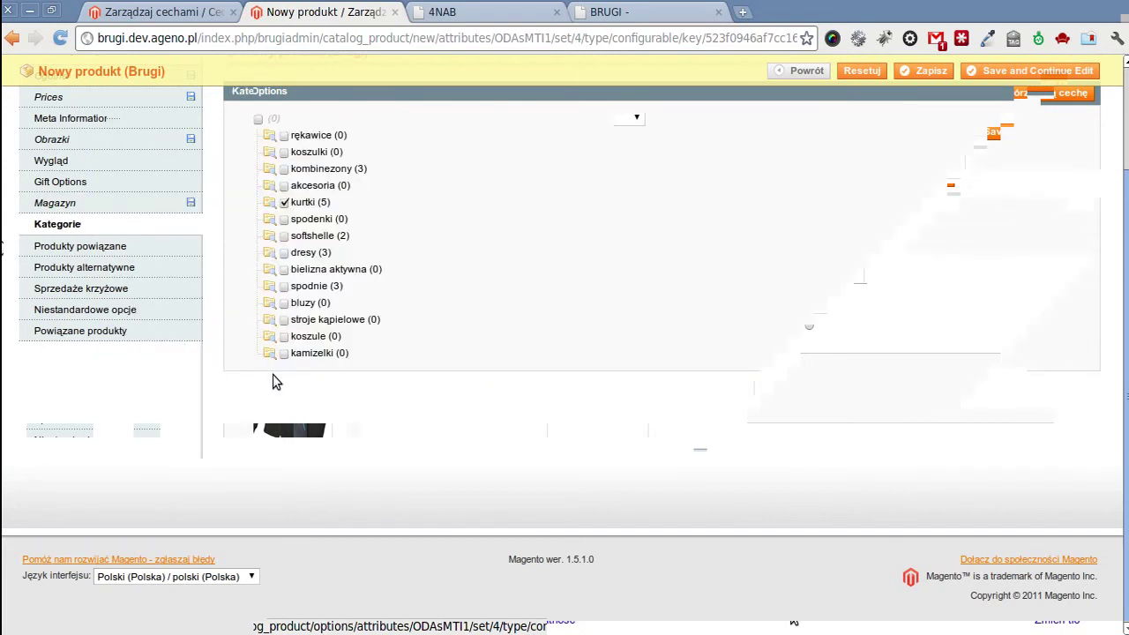
pyautogui.click(80, 246)
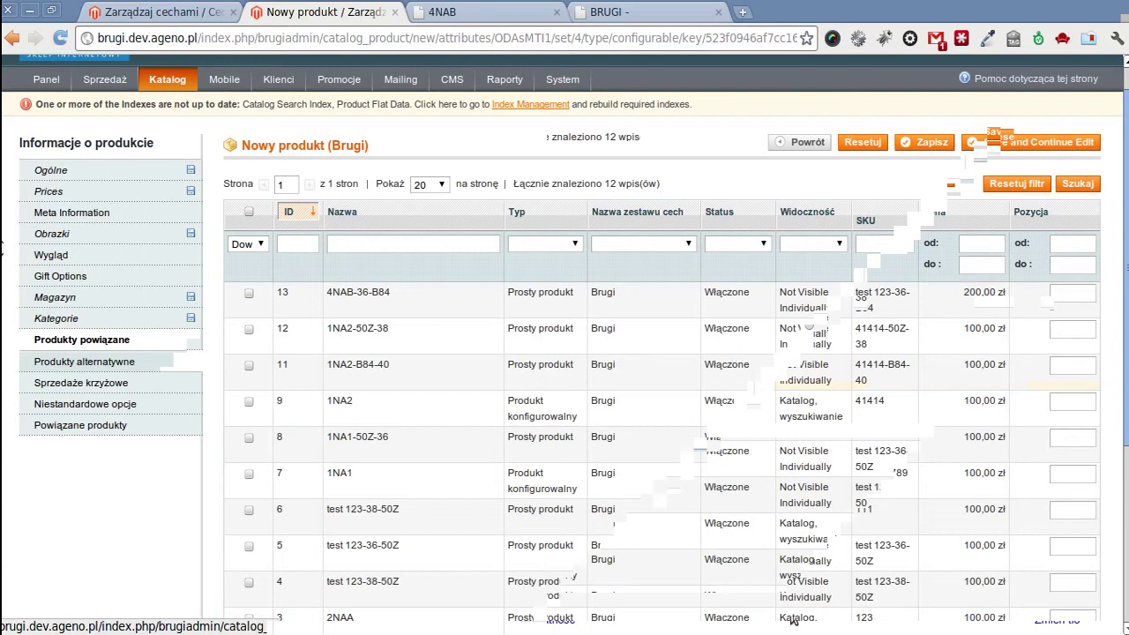
# - Look over the up-sell and custom options, then show the Kolor/Rozmiar associated simple products
pyautogui.click(84, 362)
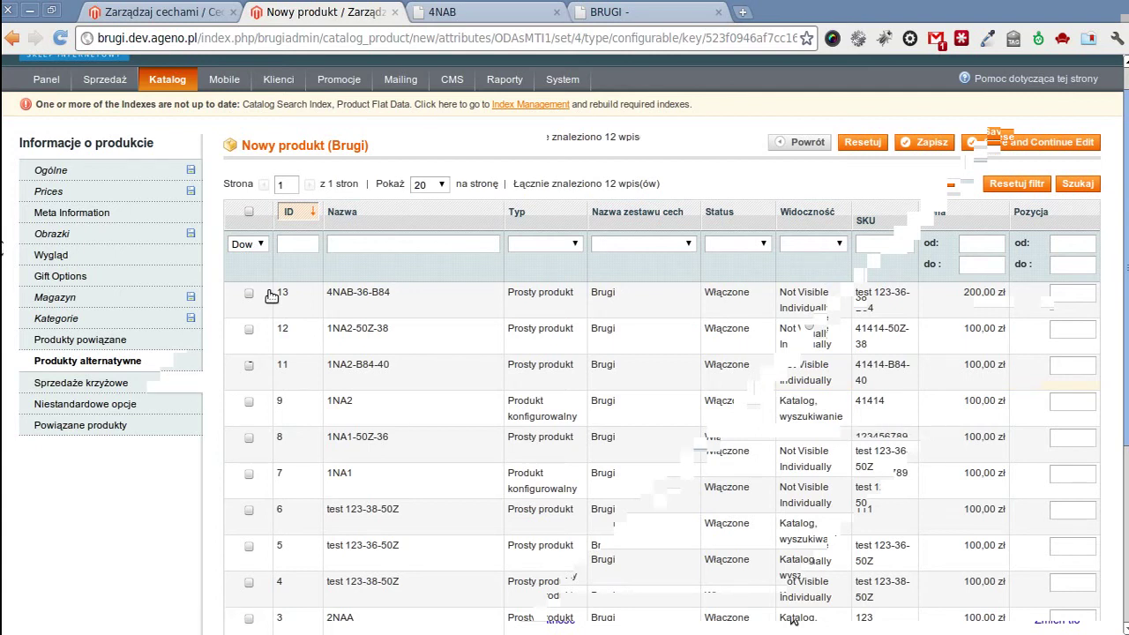
pyautogui.click(141, 404)
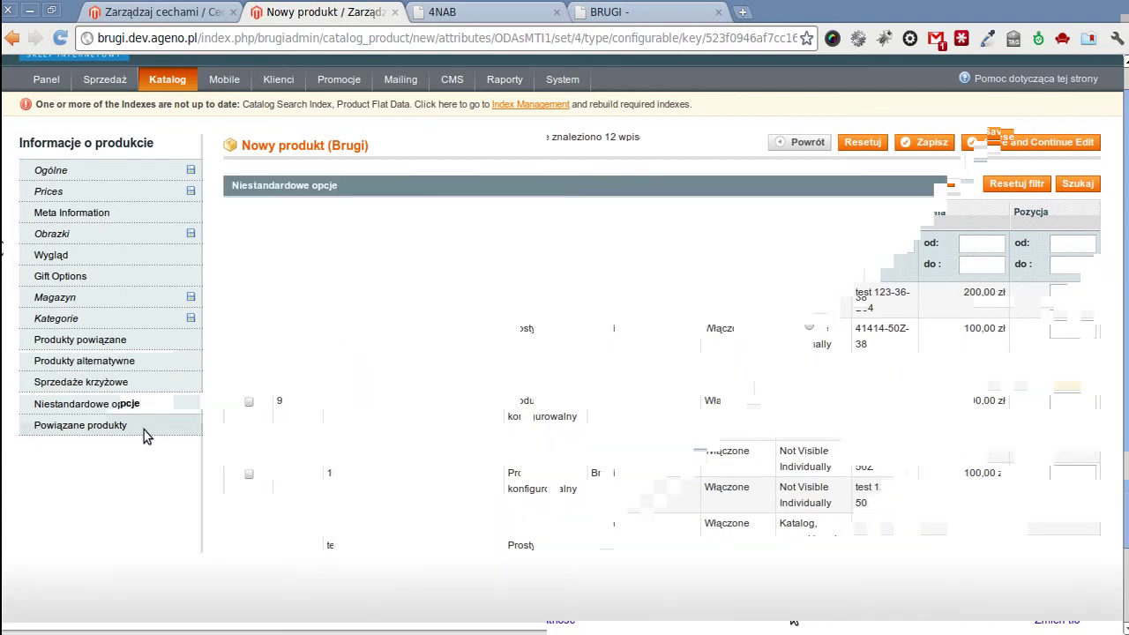
pyautogui.click(119, 427)
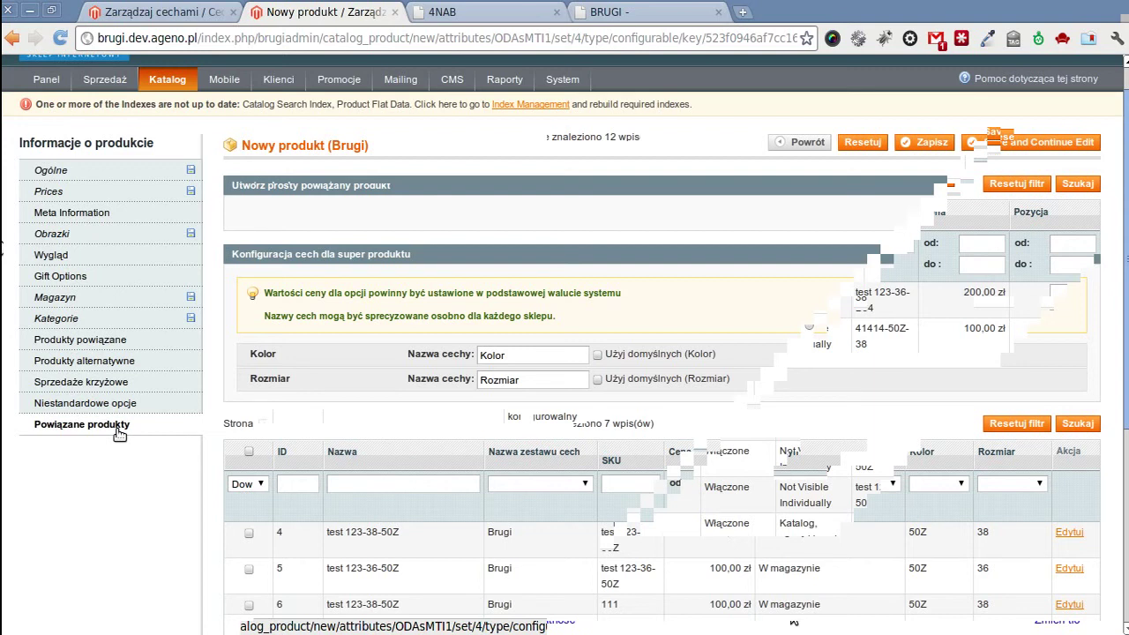
# - Review the Powiązane produkty panel with its Kolor and Rozmiar configuration
pyautogui.scroll(-2, 119, 433)
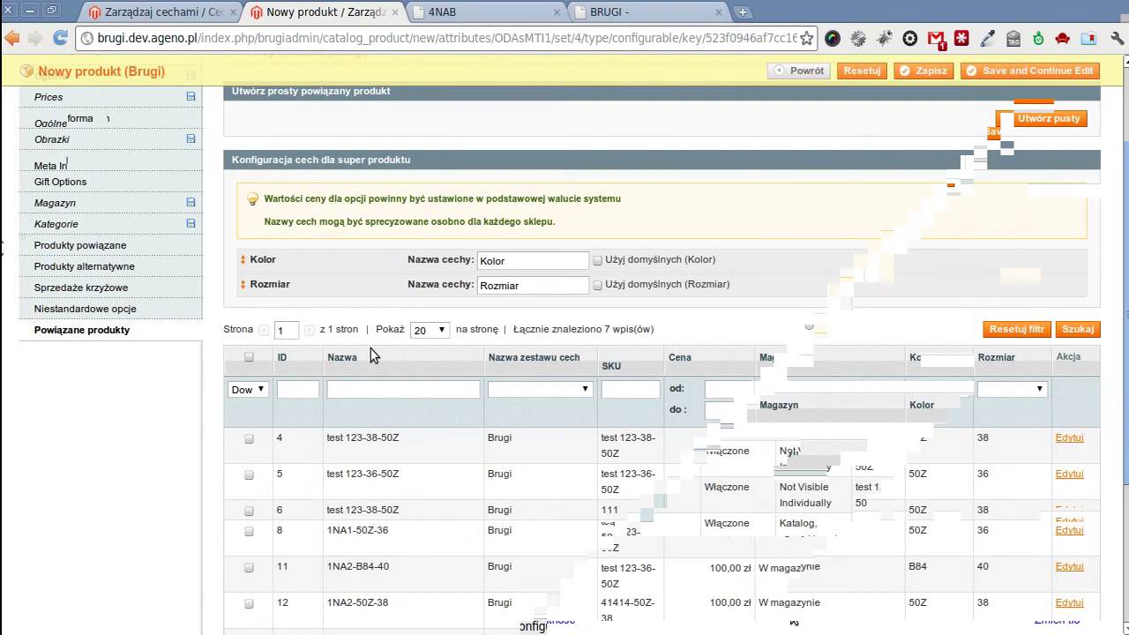
pyautogui.scroll(3, 371, 354)
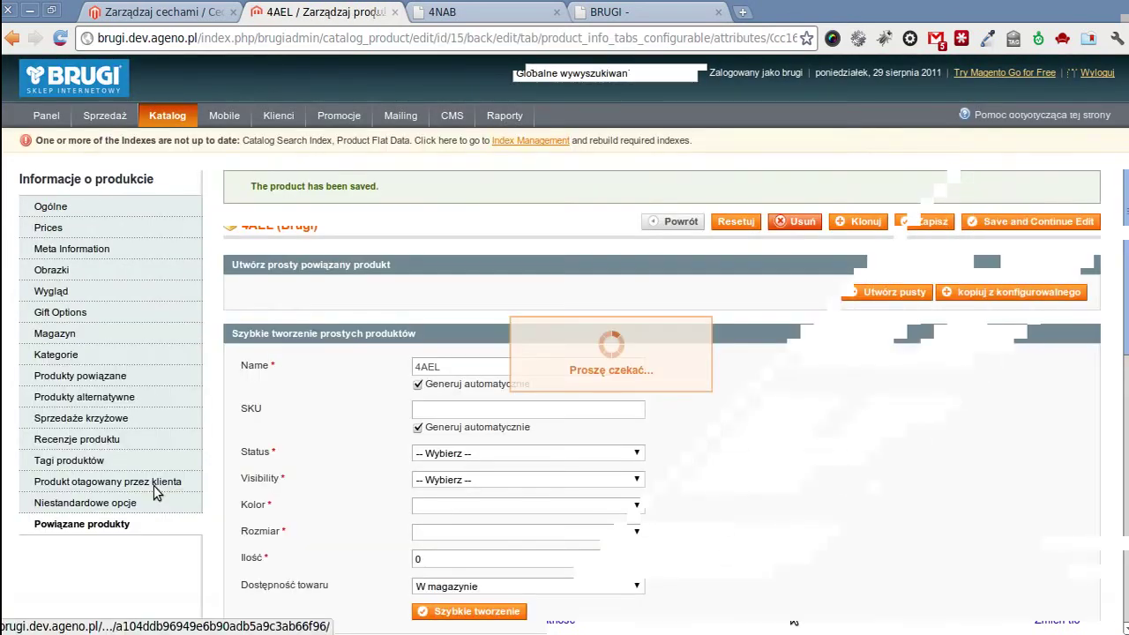
pyautogui.scroll(-2, 177, 481)
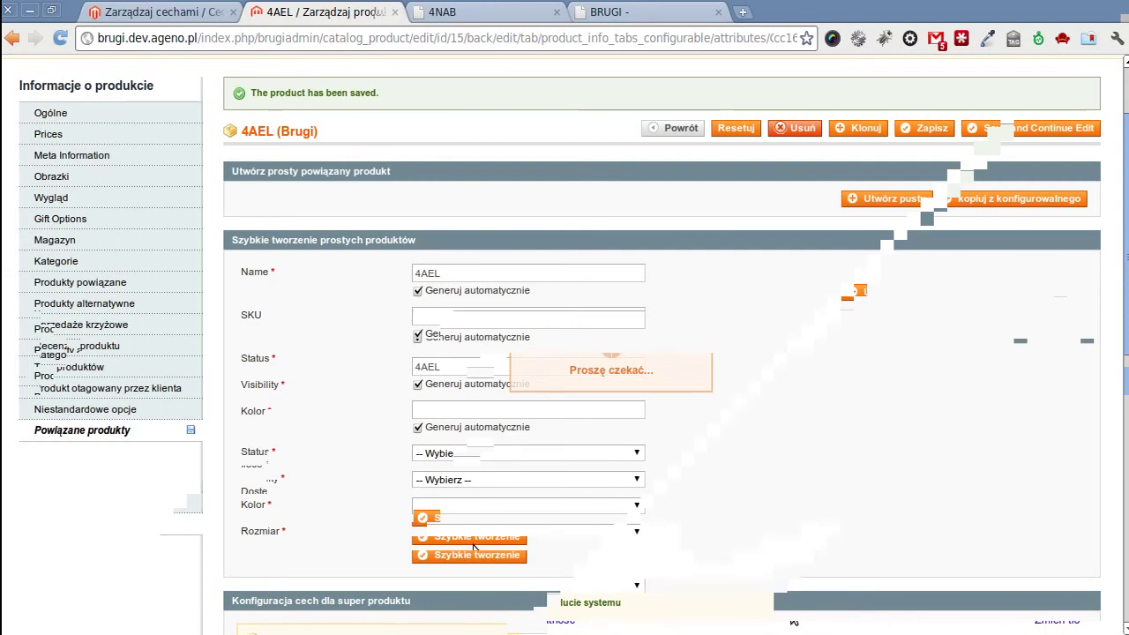
# - Quick-create the entered 4AEL colour/size variant, e.g. 4AEL-M7U-38, from the quick-creation form
pyautogui.scroll(-1, 473, 547)
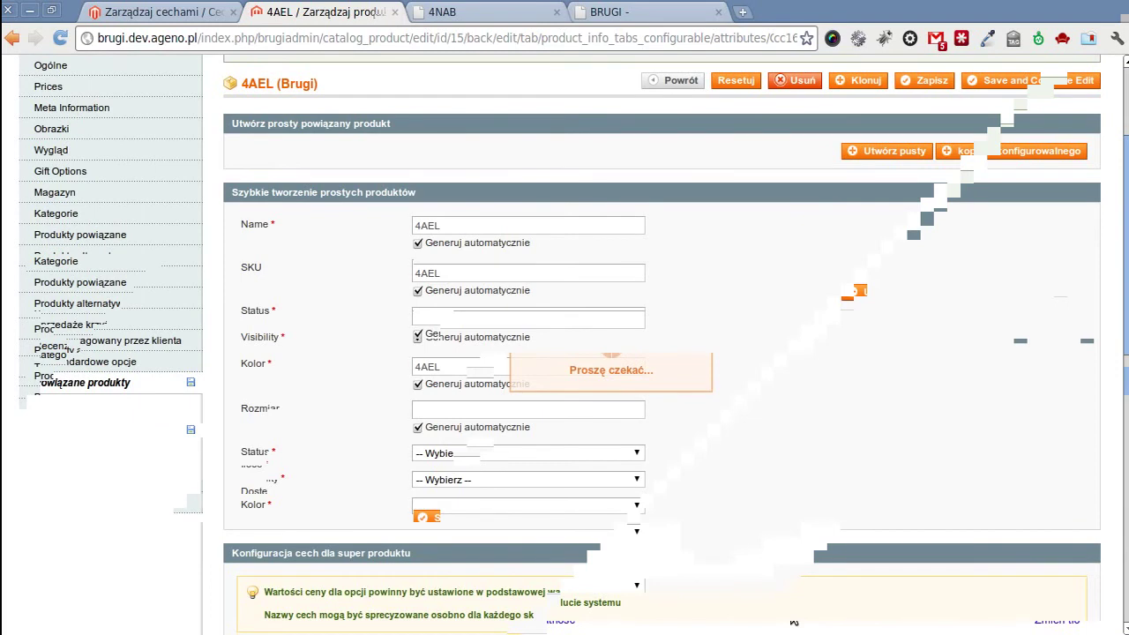
pyautogui.scroll(-1, 473, 514)
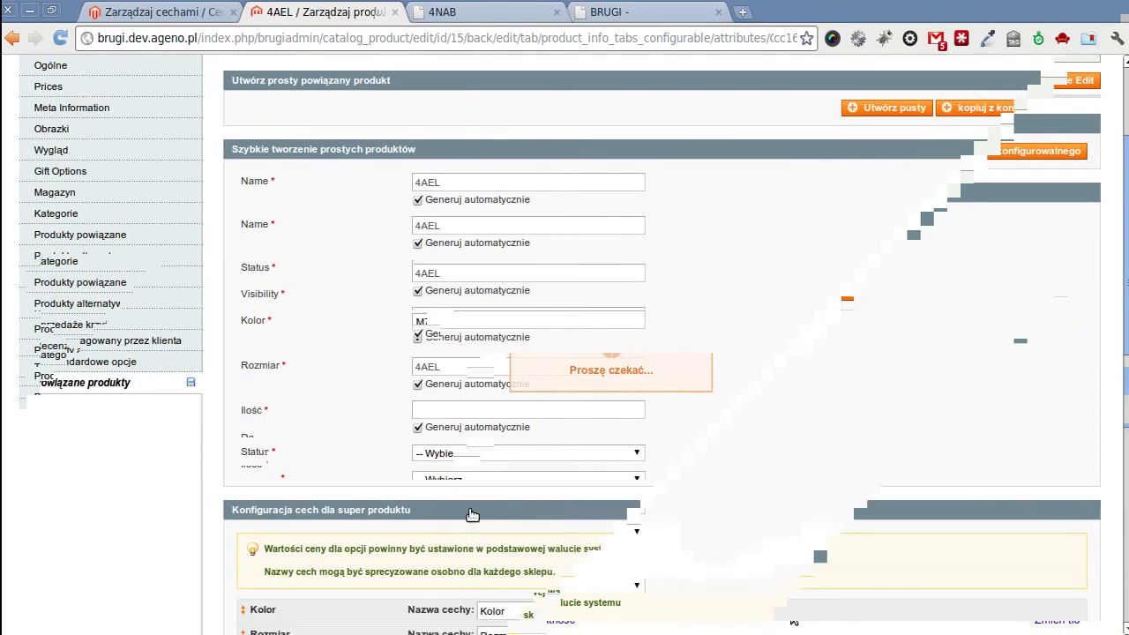
pyautogui.scroll(1, 472, 514)
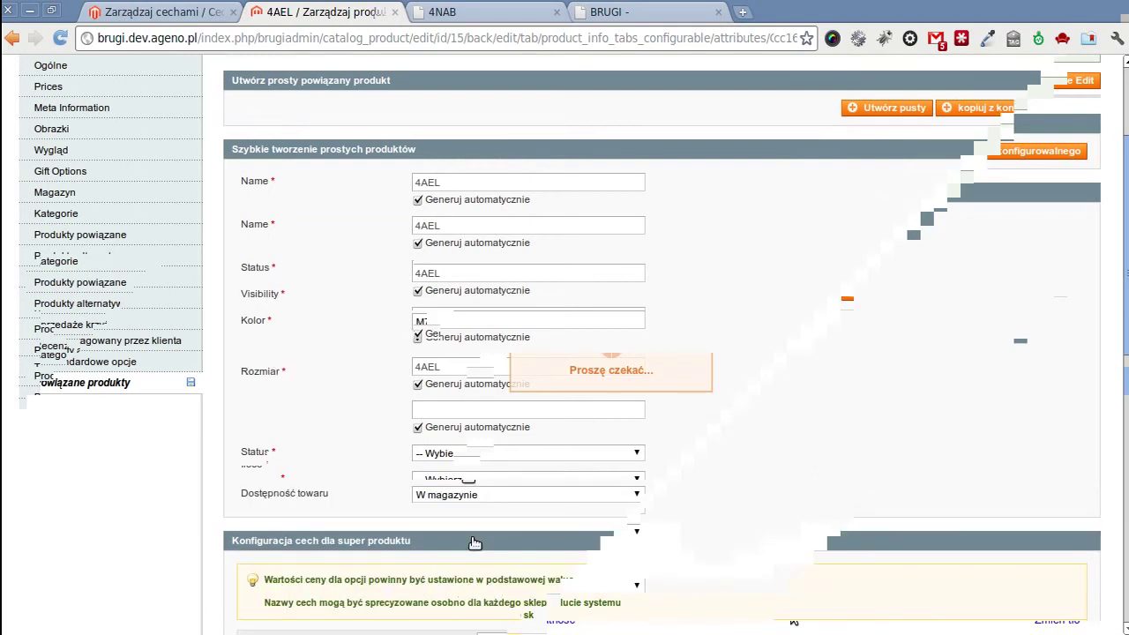
pyautogui.scroll(-3, 591, 445)
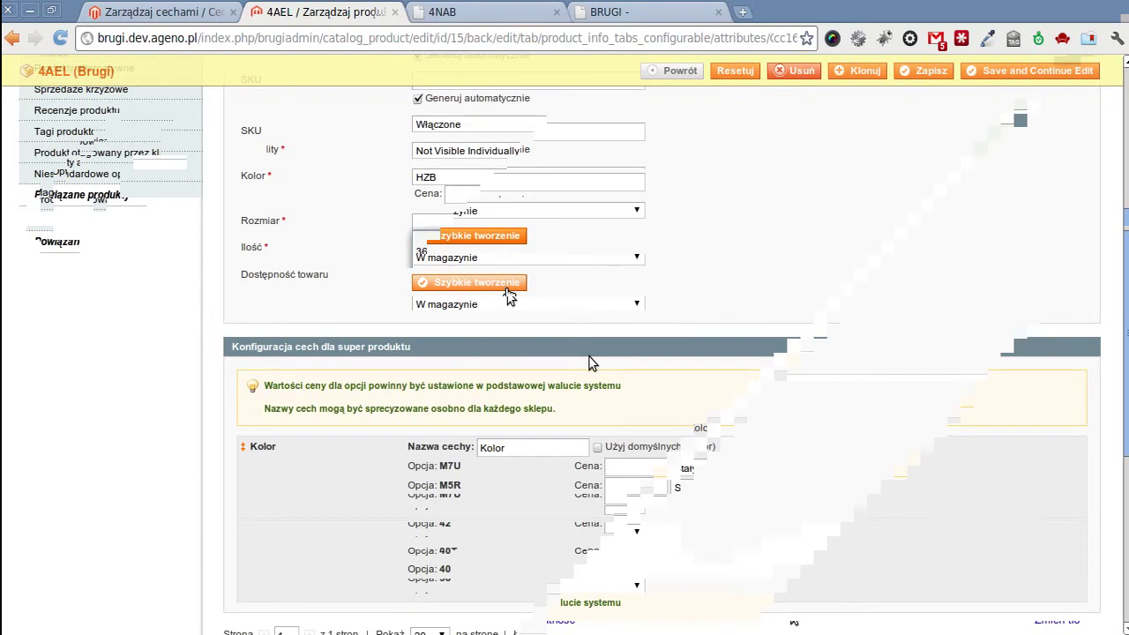
pyautogui.click(508, 291)
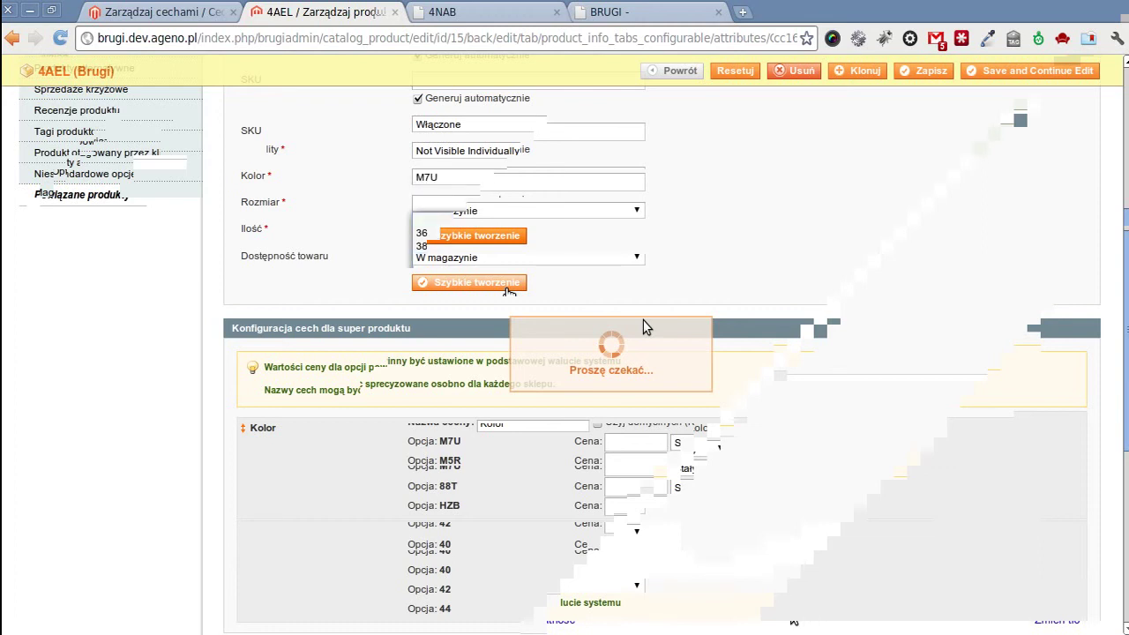
pyautogui.scroll(-1, 474, 290)
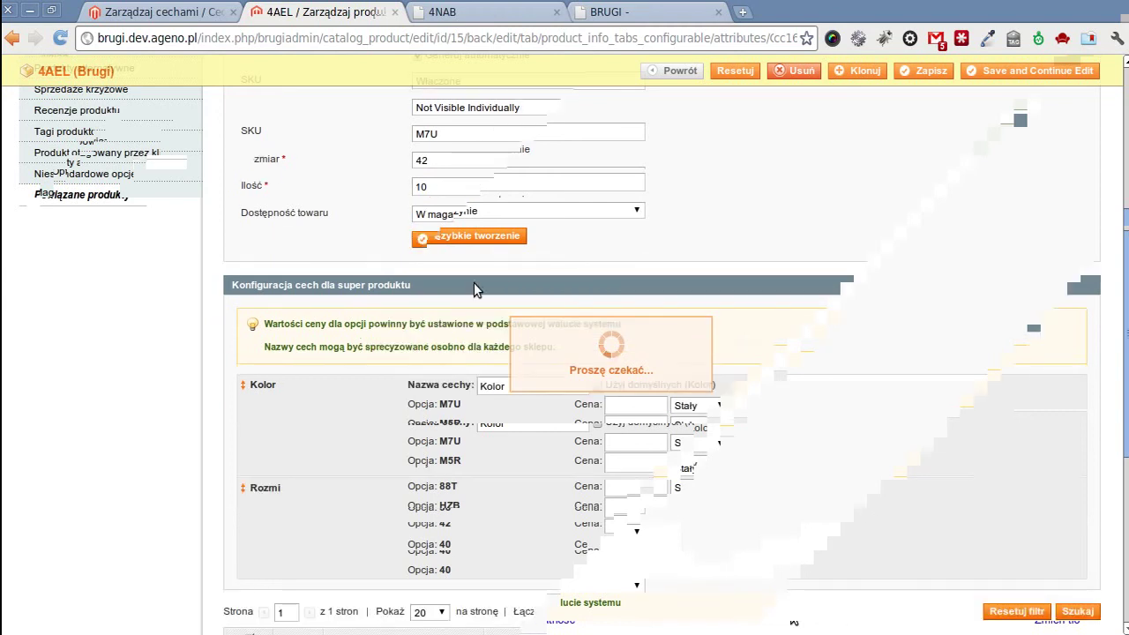
pyautogui.scroll(1, 644, 301)
pyautogui.scroll(-4, 748, 249)
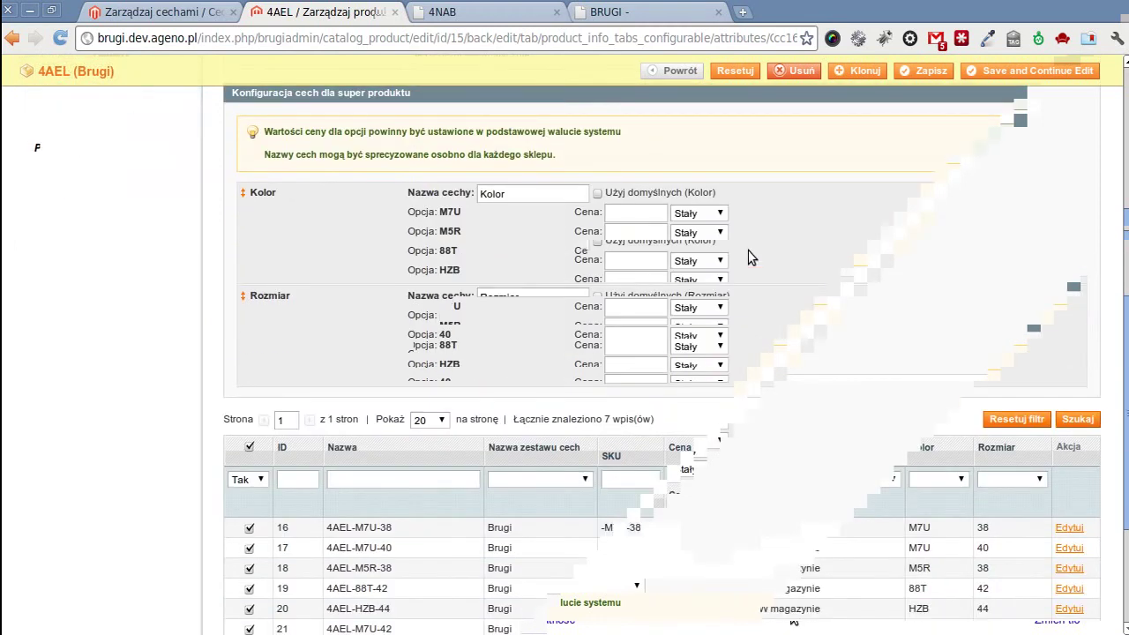
pyautogui.scroll(10, 724, 320)
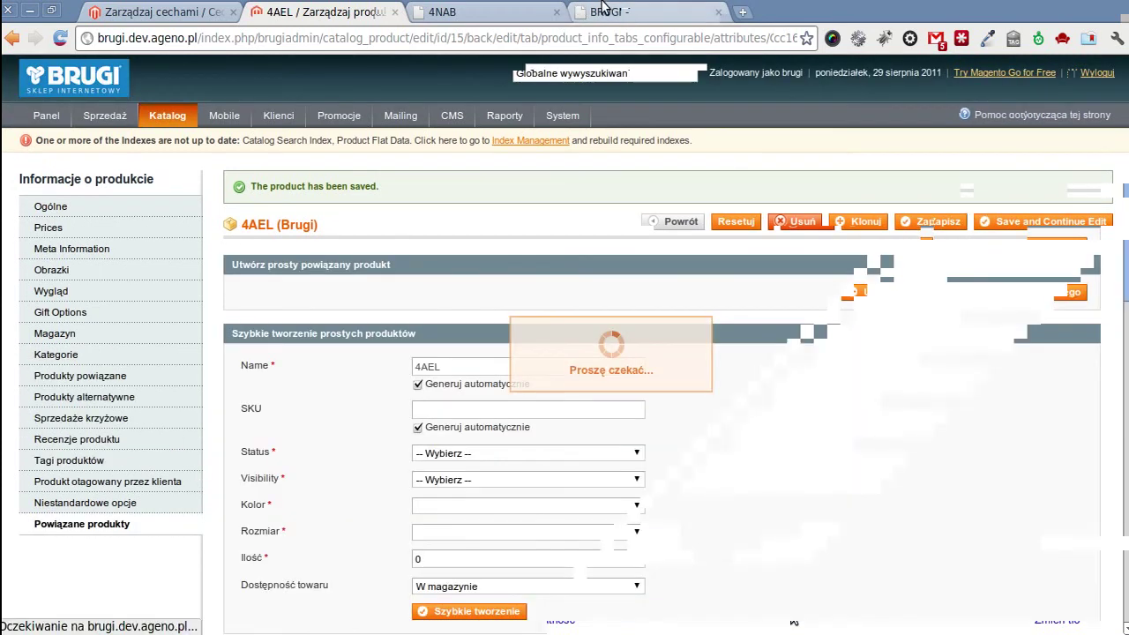
# - Check the 4AEL storefront page's colour variants and 349,00 zł price, then return to the admin configuration
pyautogui.click(603, 7)
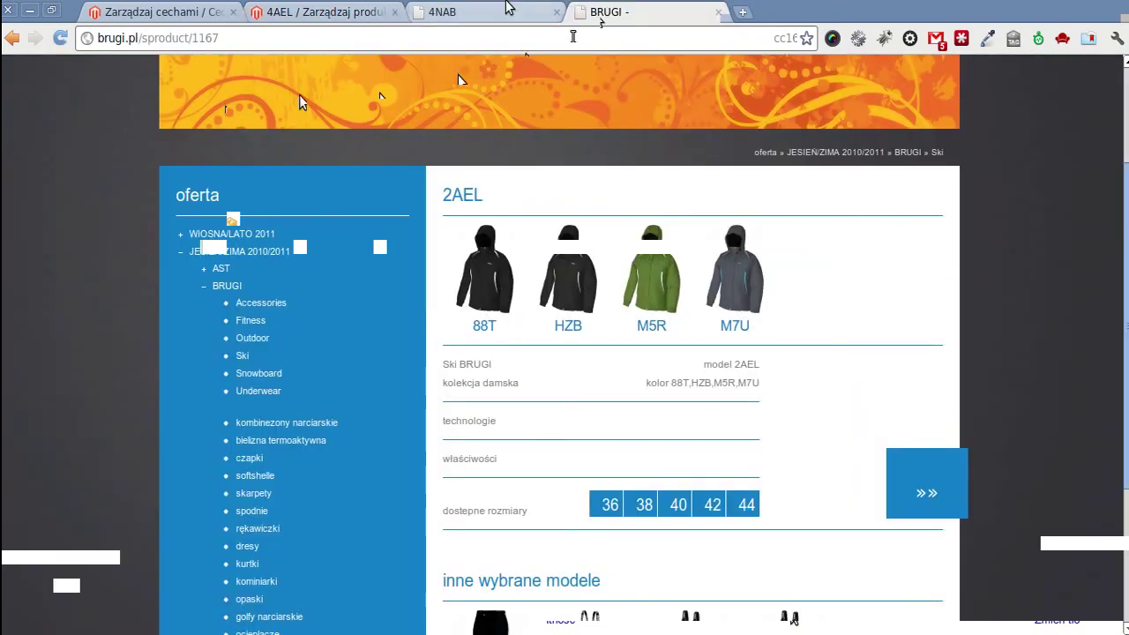
pyautogui.click(561, 13)
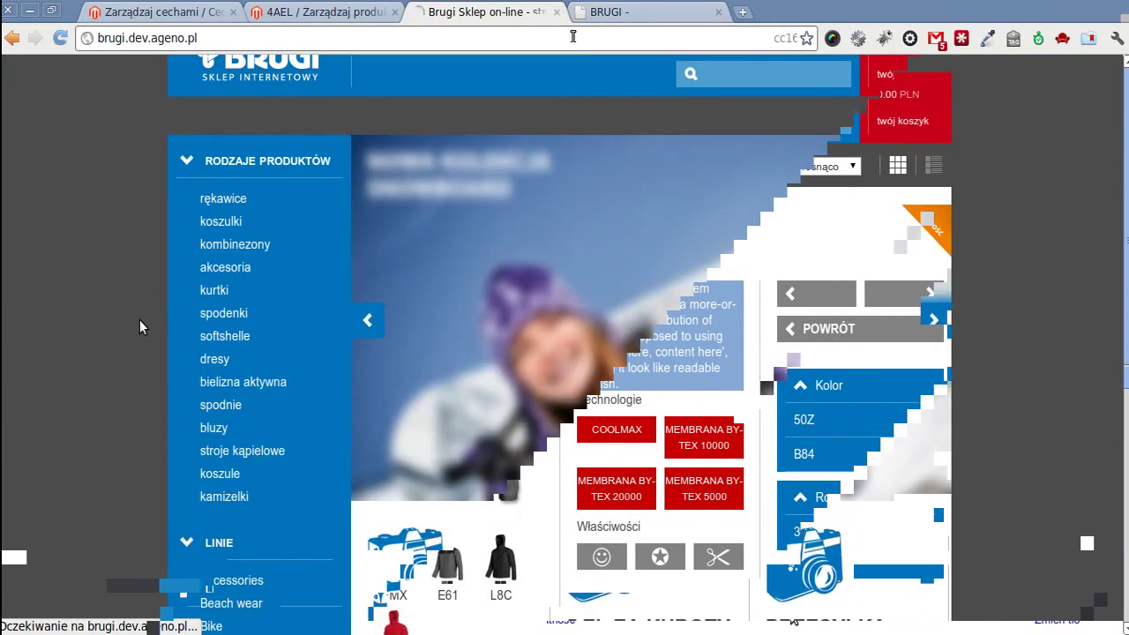
pyautogui.scroll(-5, 111, 315)
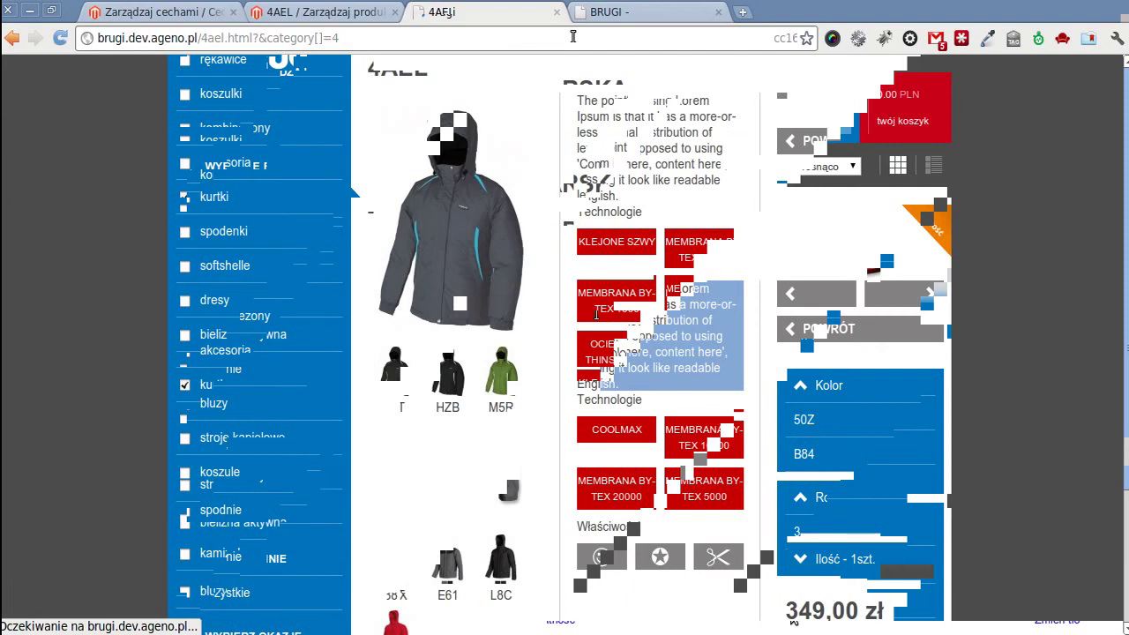
pyautogui.click(348, 14)
pyautogui.scroll(-8, 353, 410)
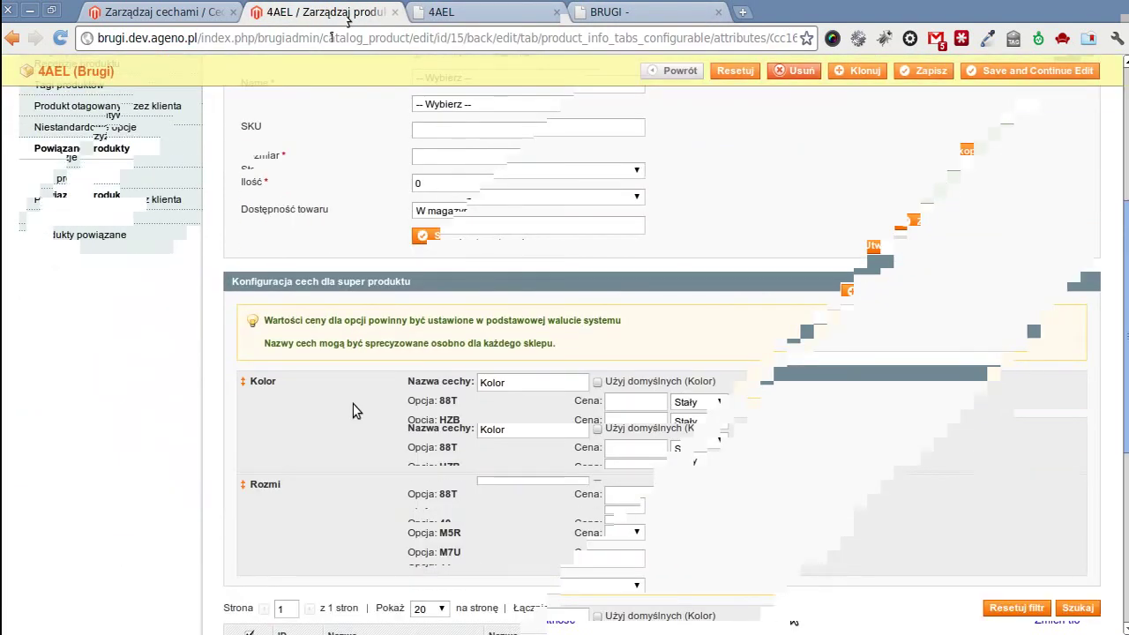
# - Fill the quick-create form with Kolor 88T, Rozmiar 38, quantity 10 and status Włączony
pyautogui.click(526, 169)
pyautogui.click(432, 156)
pyautogui.click(467, 166)
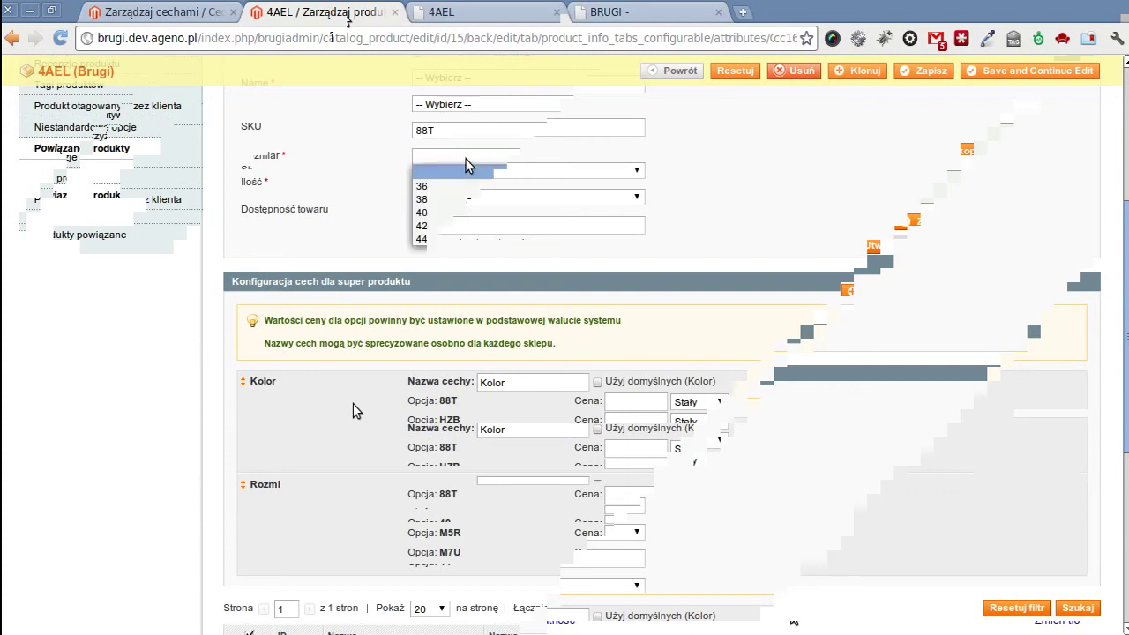
pyautogui.click(461, 199)
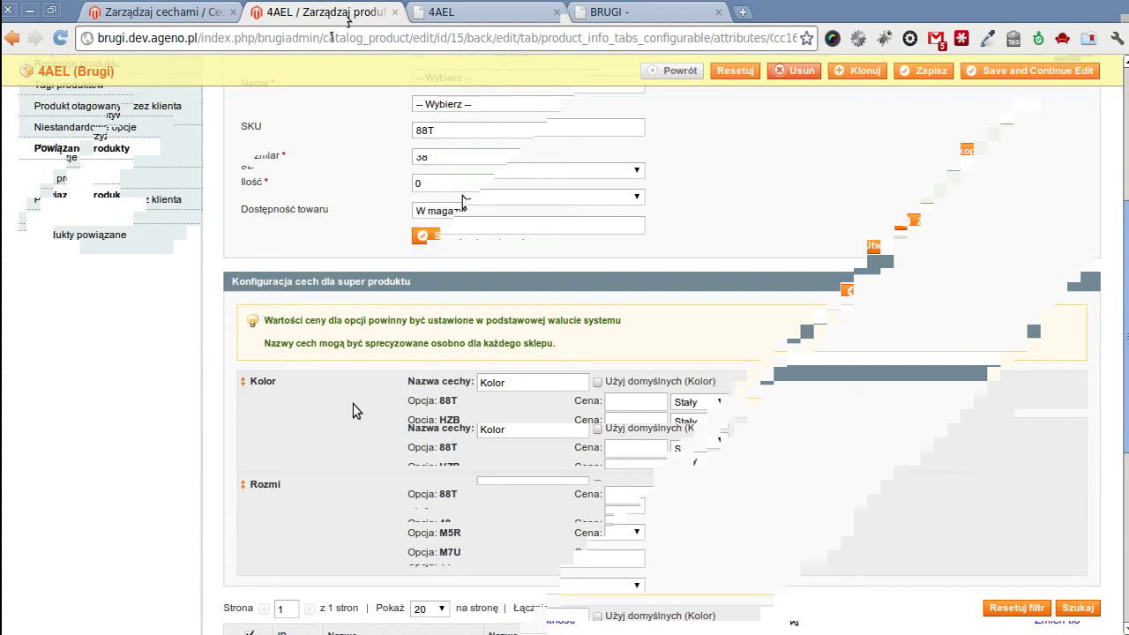
pyautogui.scroll(2, 461, 201)
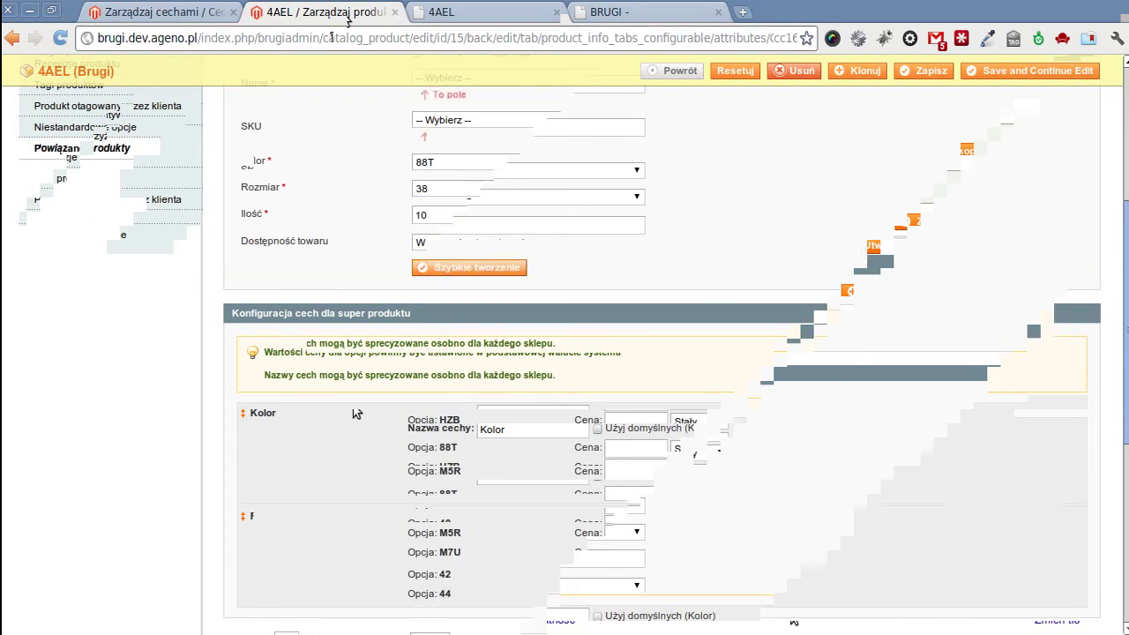
pyautogui.press('Down')
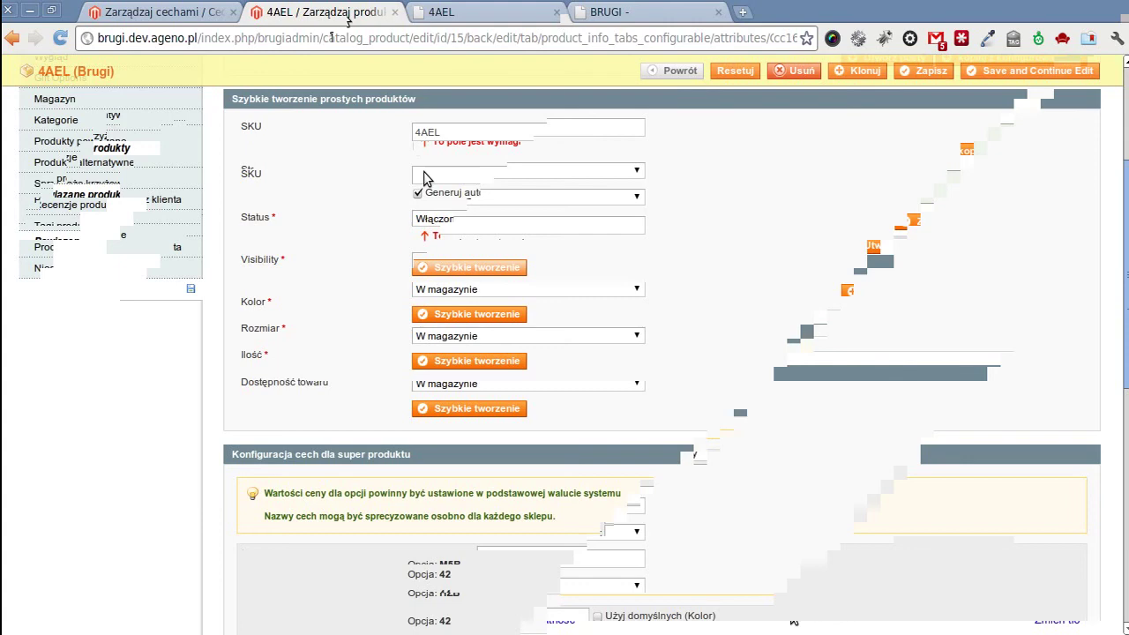
pyautogui.scroll(-1, 463, 411)
pyautogui.click(621, 11)
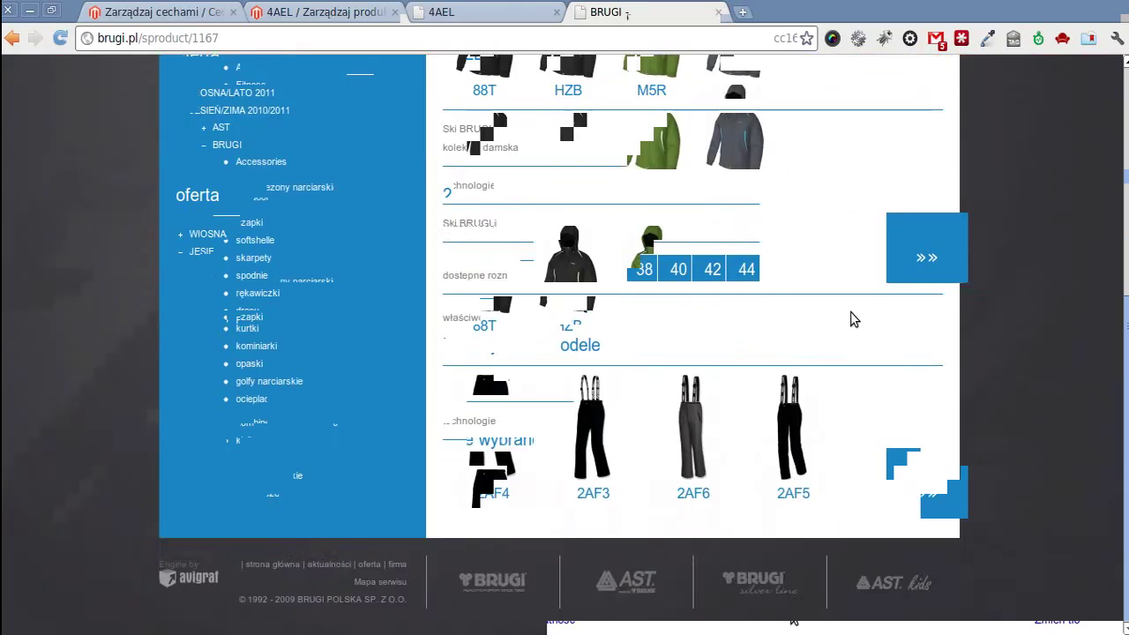
# - Reload the 4AEL shop page and compare its Kolor and Rozmiar options with the admin form
pyautogui.click(472, 8)
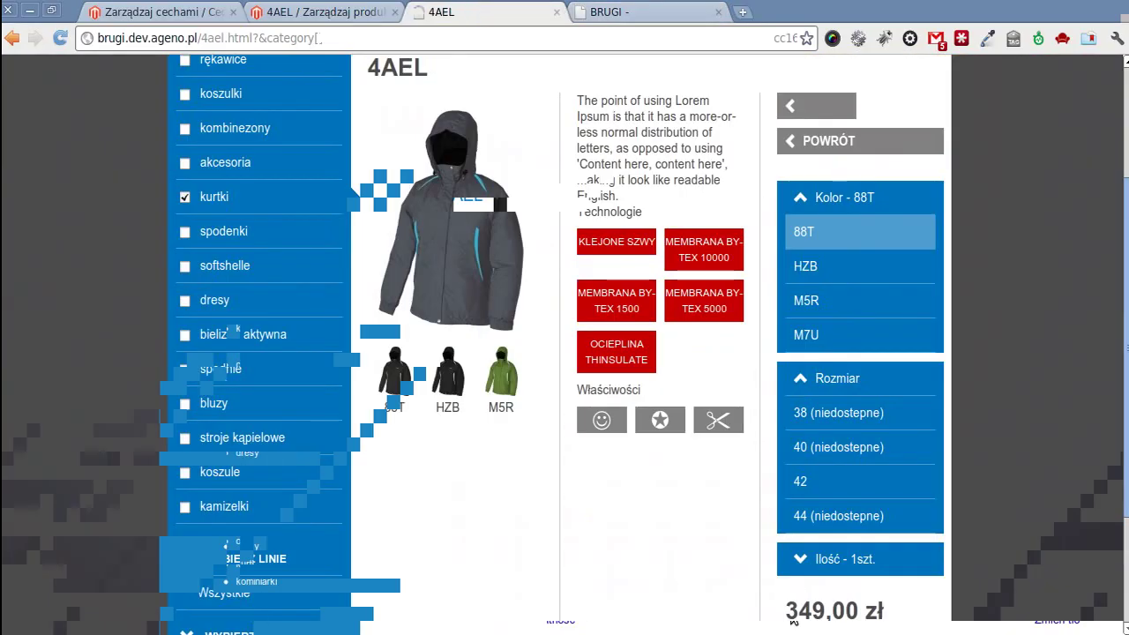
pyautogui.click(874, 462)
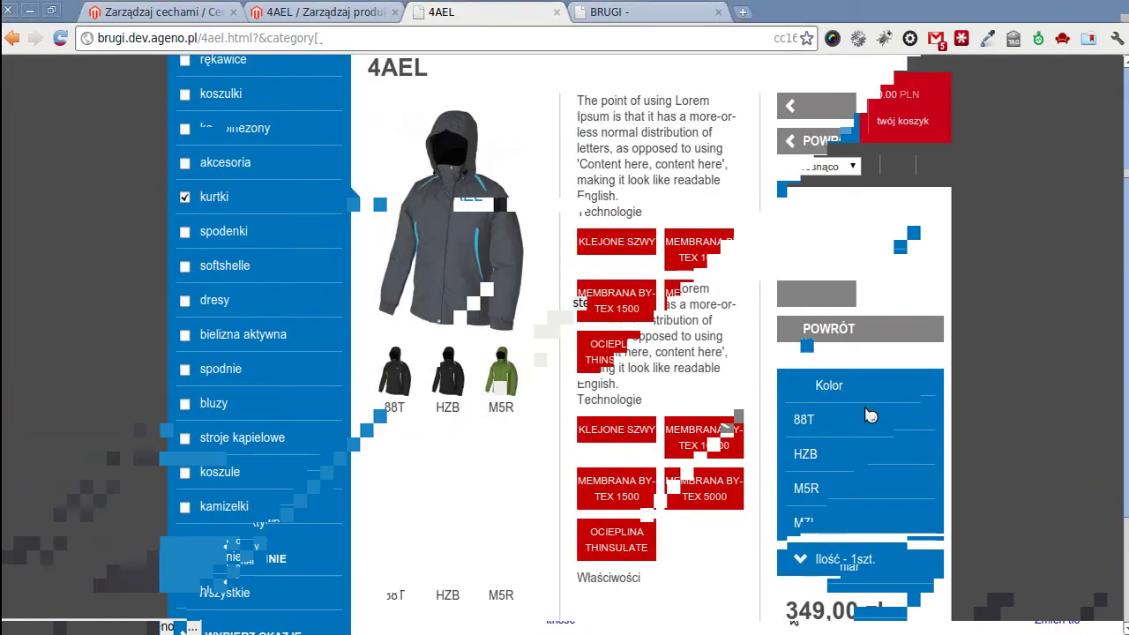
pyautogui.click(319, 12)
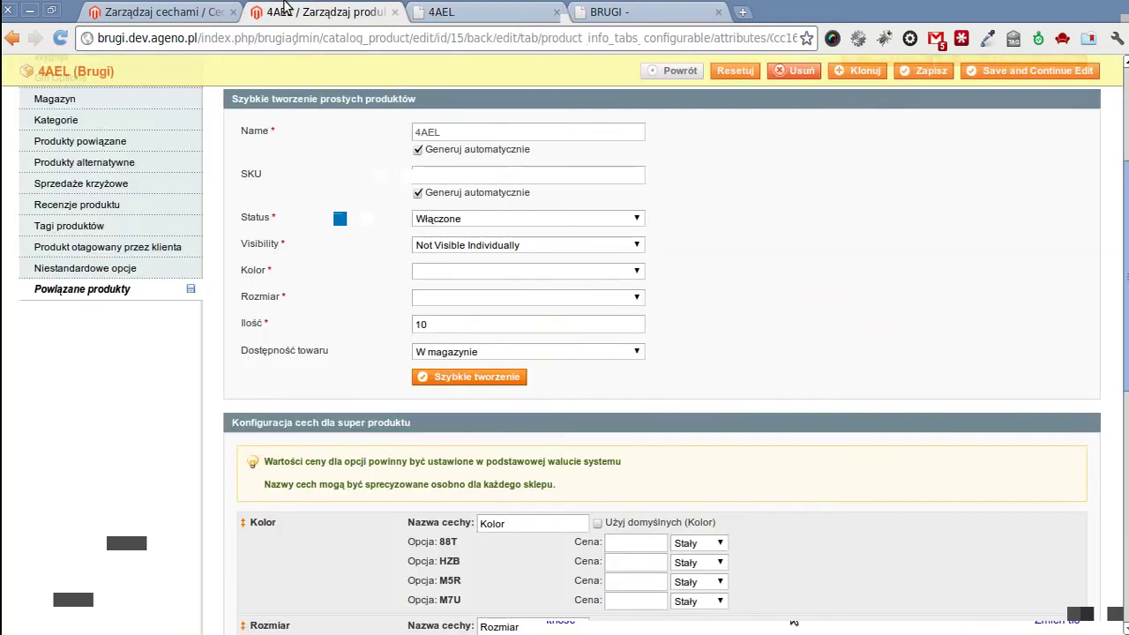
pyautogui.click(462, 12)
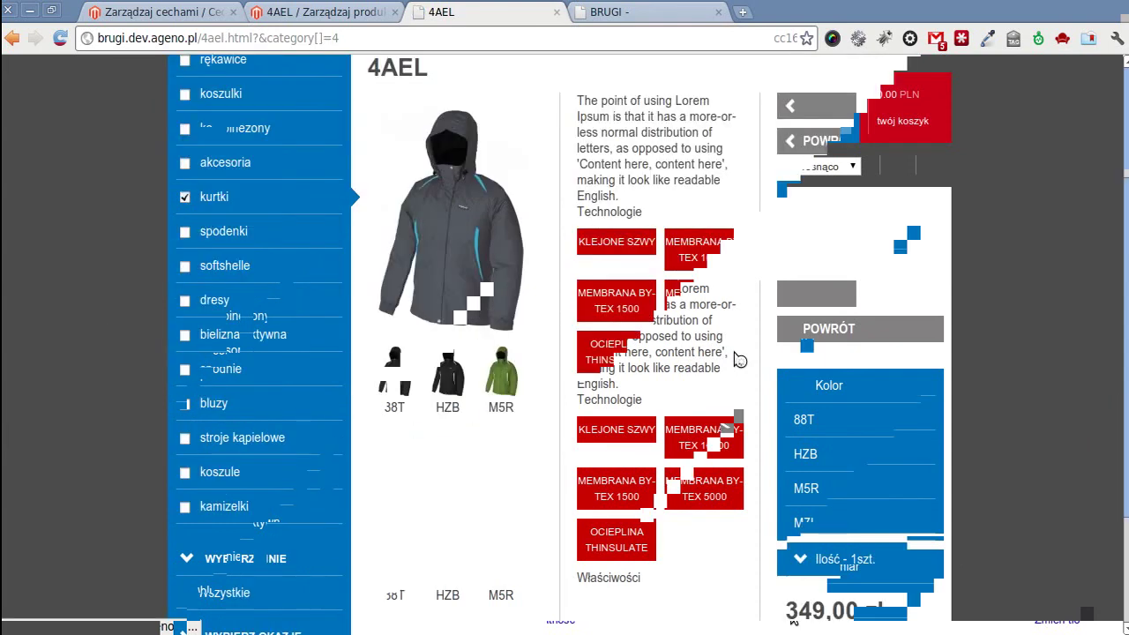
pyautogui.click(371, 7)
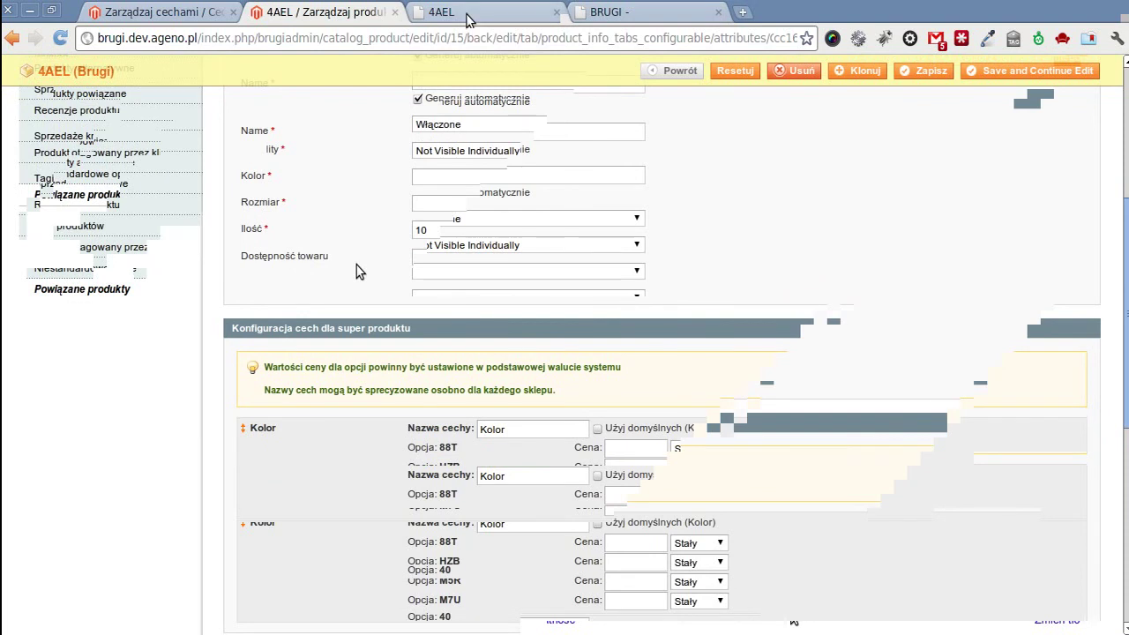
# - Save the 4AEL jacket and its new variants with Save and Continue Edit
pyautogui.click(464, 11)
pyautogui.click(370, 11)
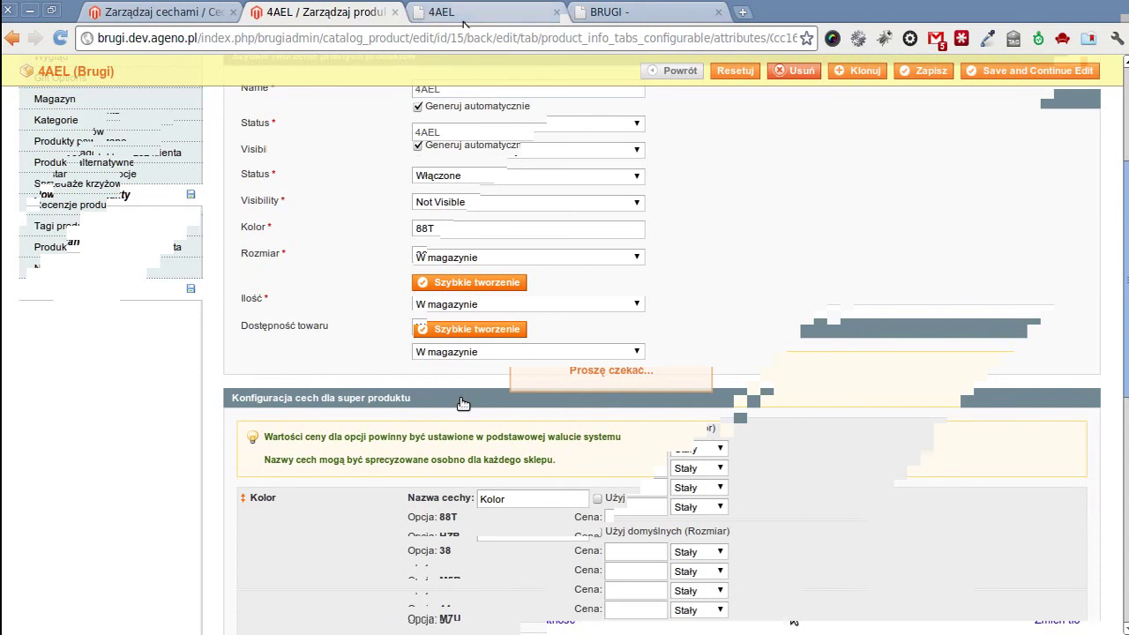
pyautogui.click(477, 8)
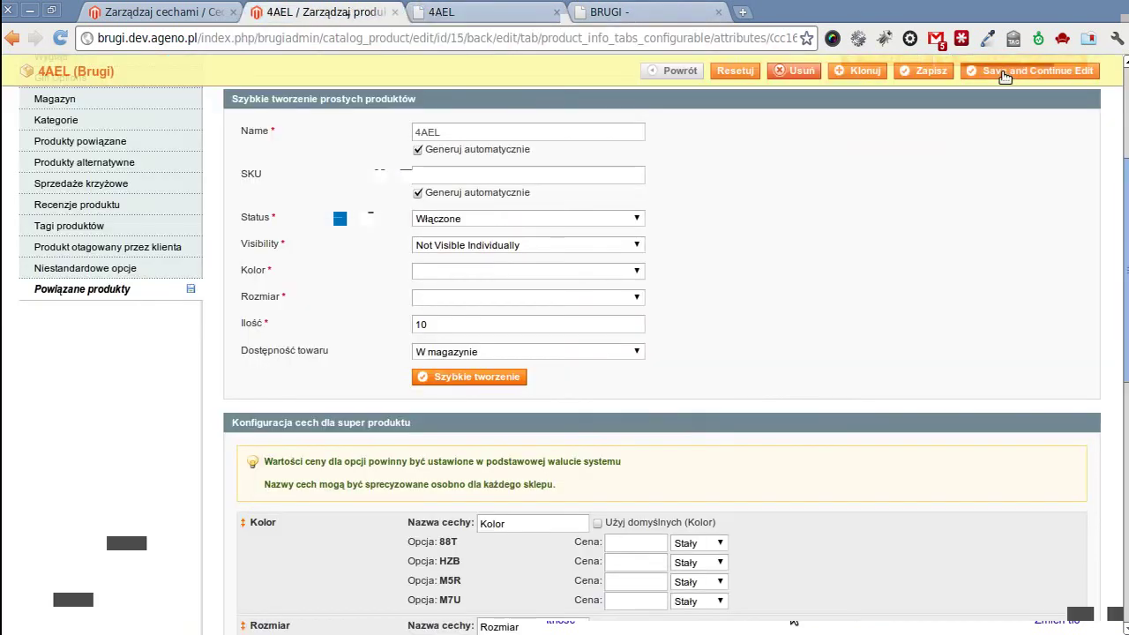
pyautogui.click(1004, 71)
pyautogui.hotkey('ctrl', 'Tab')
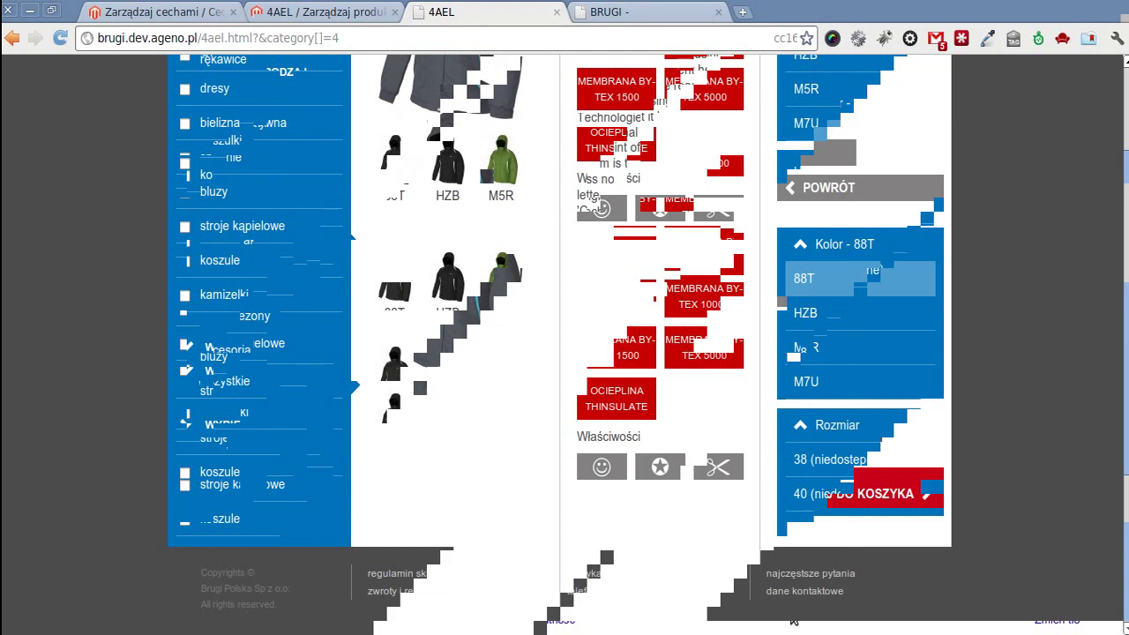
# - In the Produkty powiązane grid, tick 4NAB, 1NA2 and 1NA1 for the 4AEL jacket
pyautogui.click(388, 18)
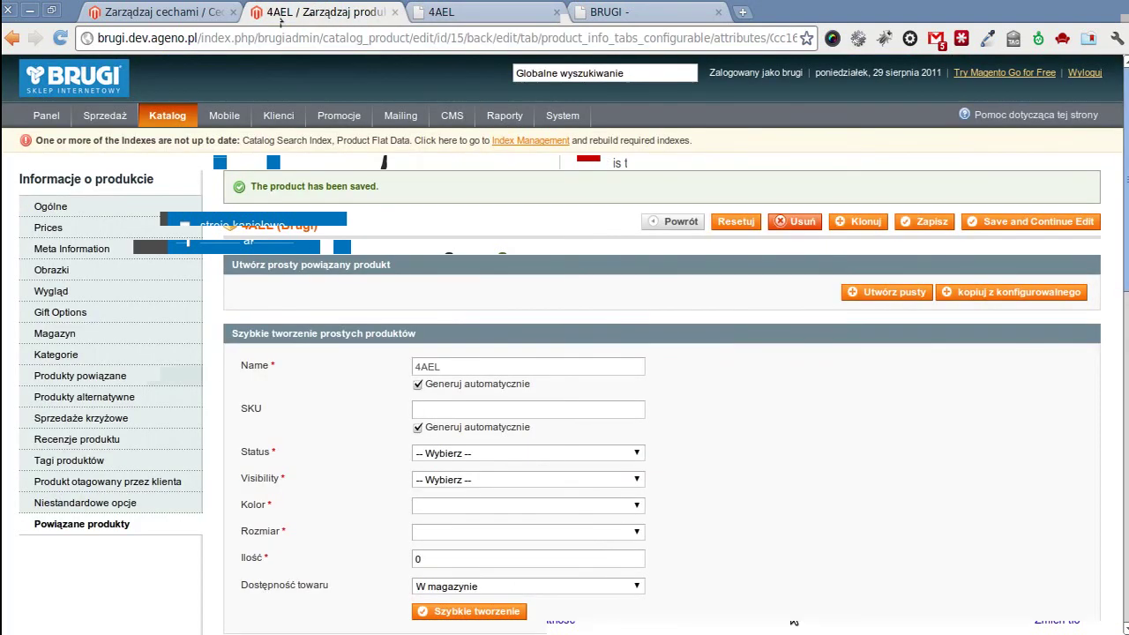
pyautogui.click(39, 377)
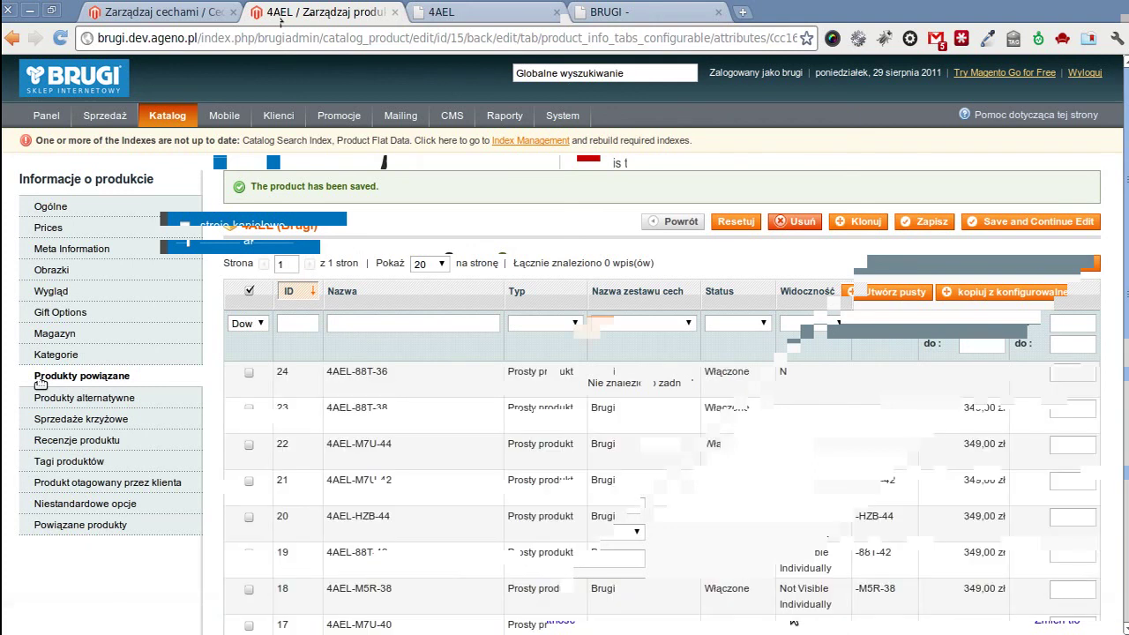
pyautogui.scroll(-8, 416, 156)
pyautogui.scroll(-2, 416, 227)
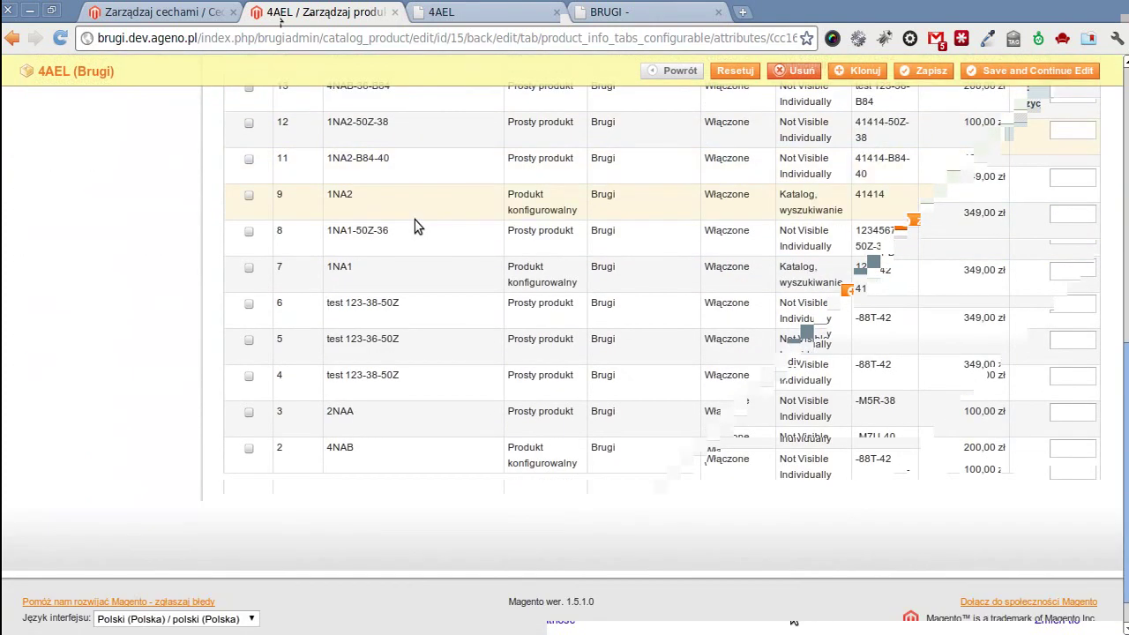
pyautogui.click(249, 449)
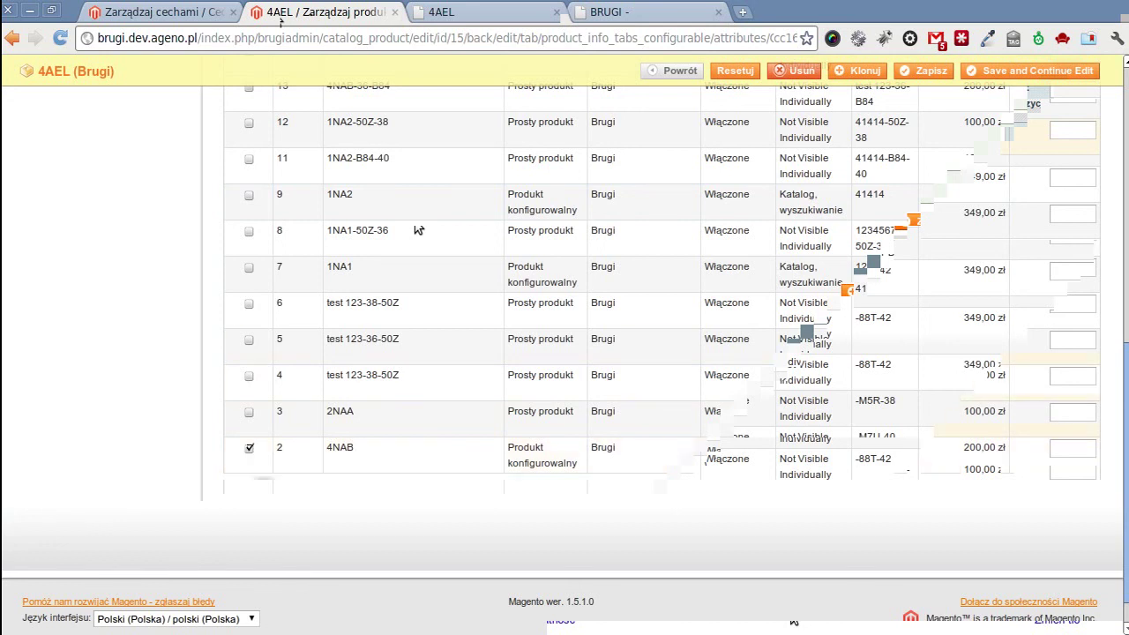
pyautogui.click(248, 216)
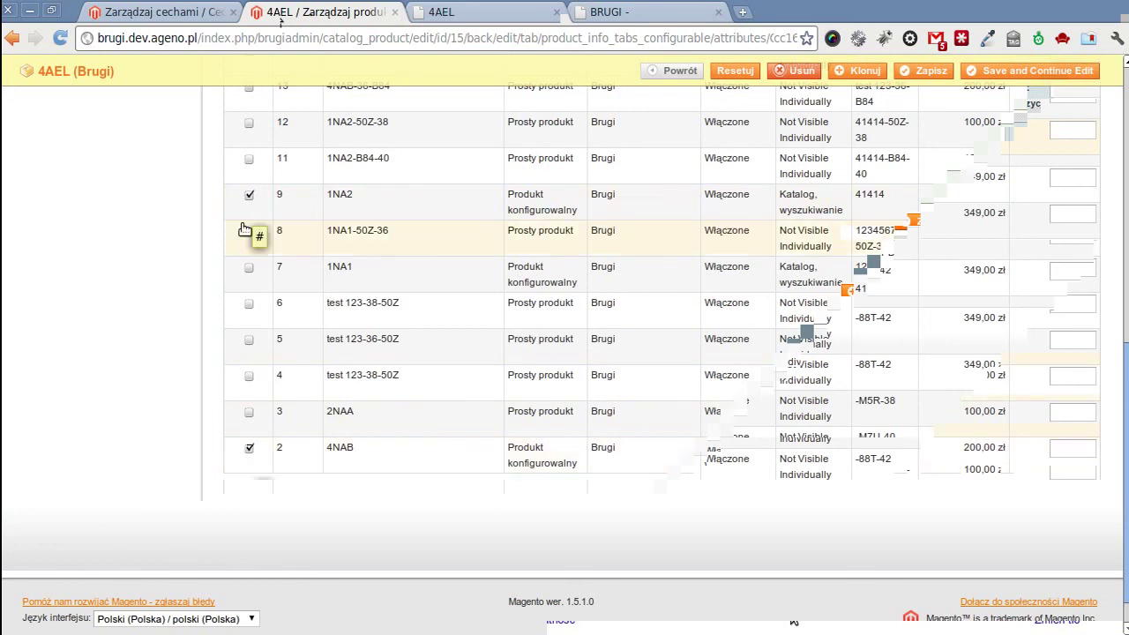
pyautogui.click(250, 265)
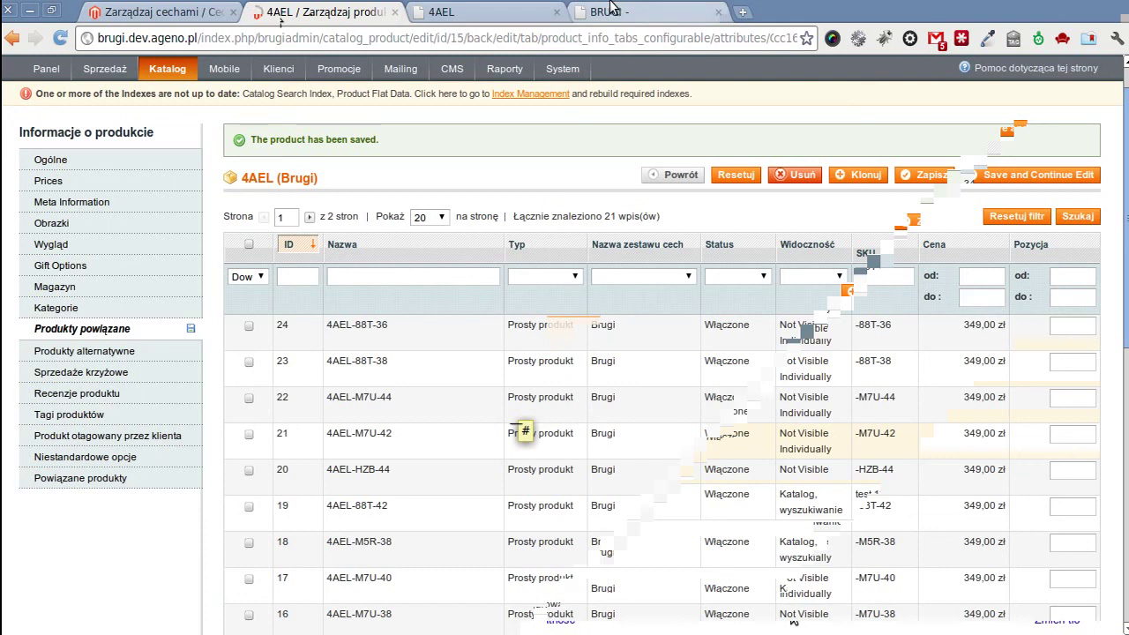
# - Reload the 4AEL shop page with F5 and check sizes 36, 38 and 42 in Rozmiar
pyautogui.click(483, 12)
pyautogui.press('F5')
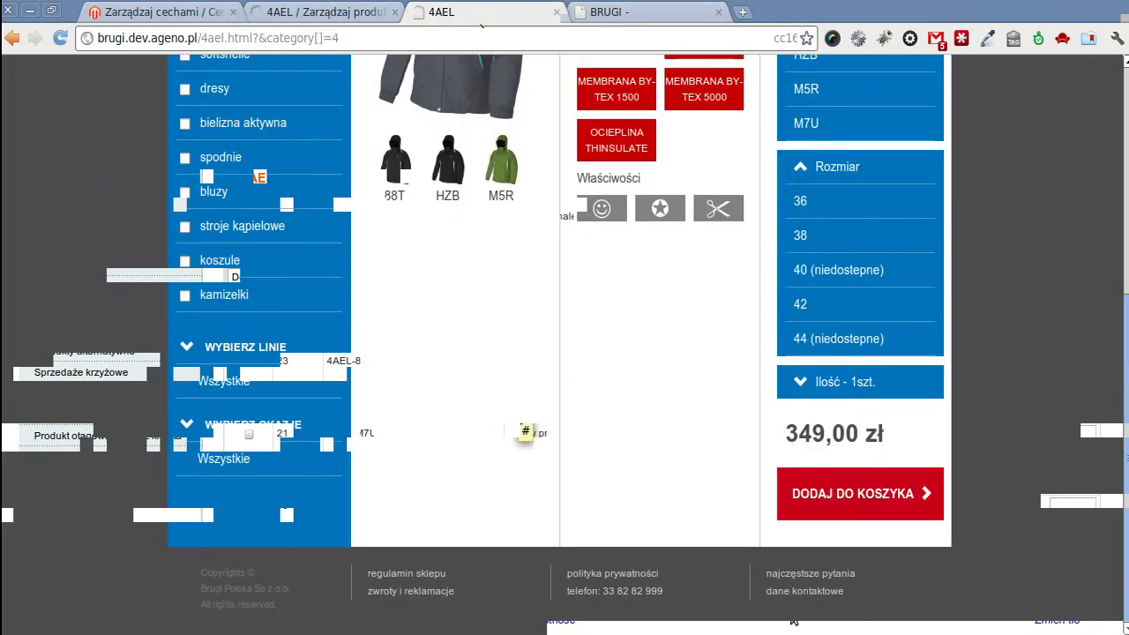
pyautogui.scroll(-5, 503, 373)
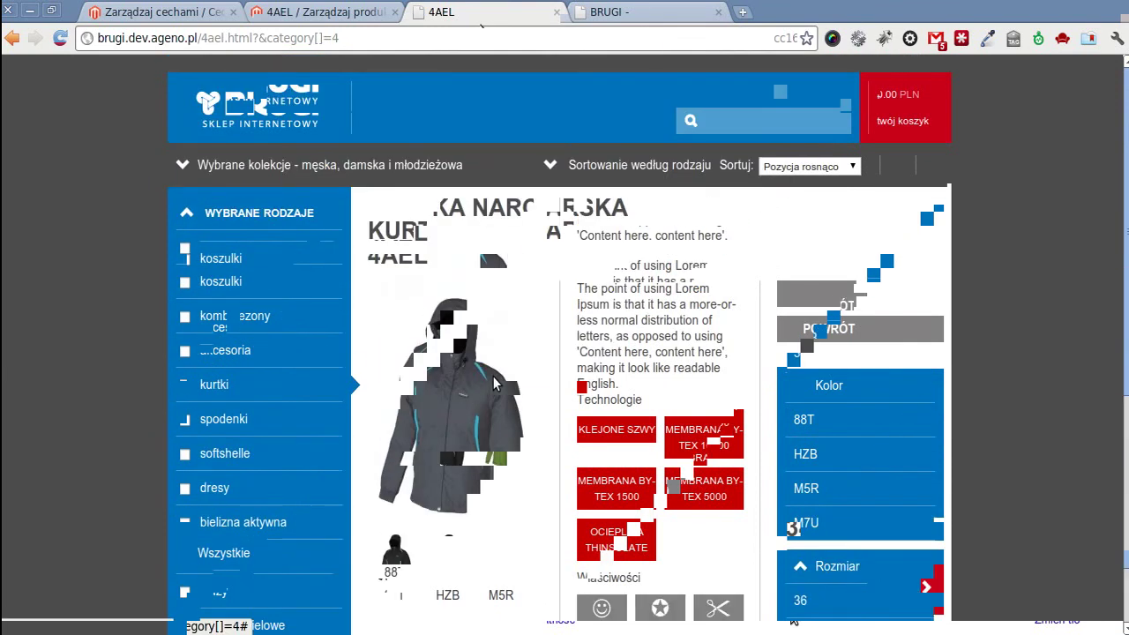
pyautogui.click(357, 13)
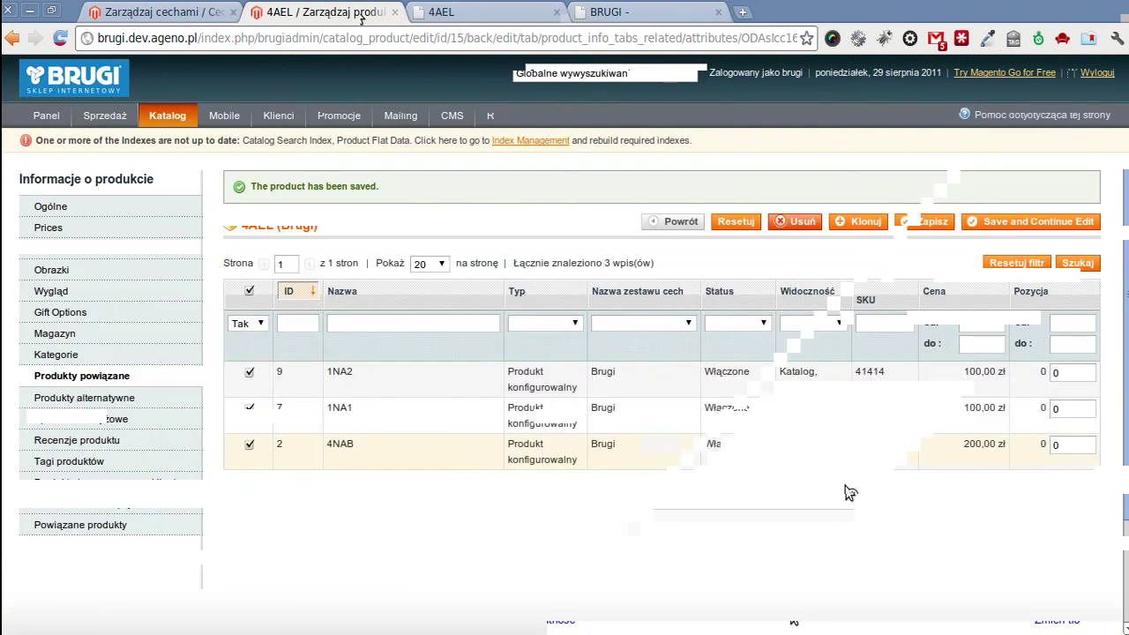
pyautogui.hotkey('ctrl', 'Tab')
pyautogui.press('F5')
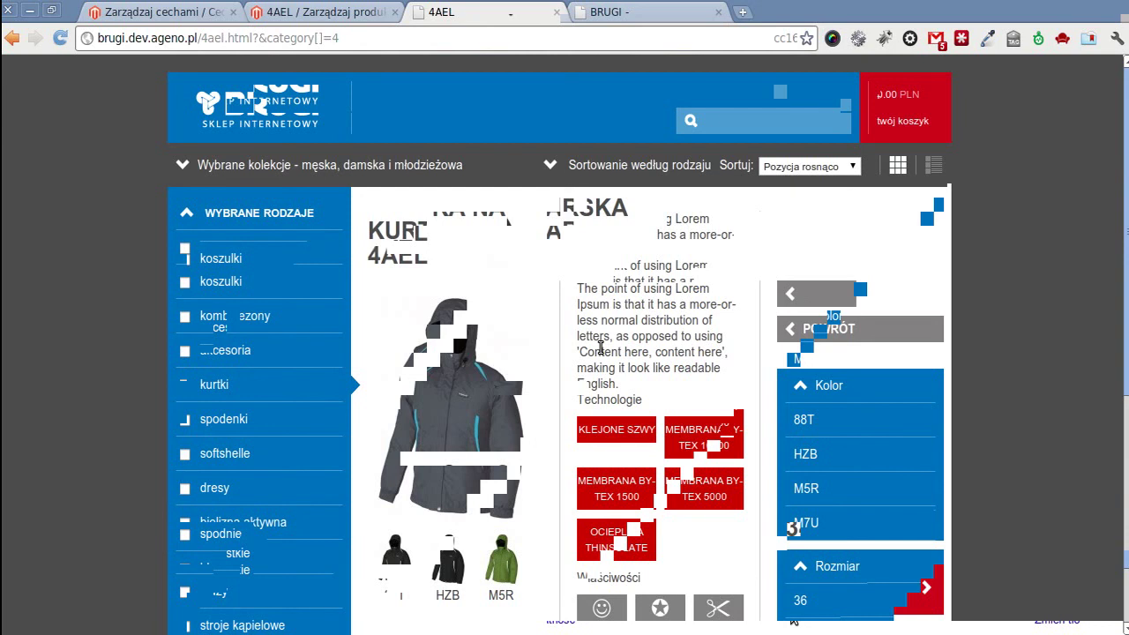
pyautogui.scroll(-5, 600, 346)
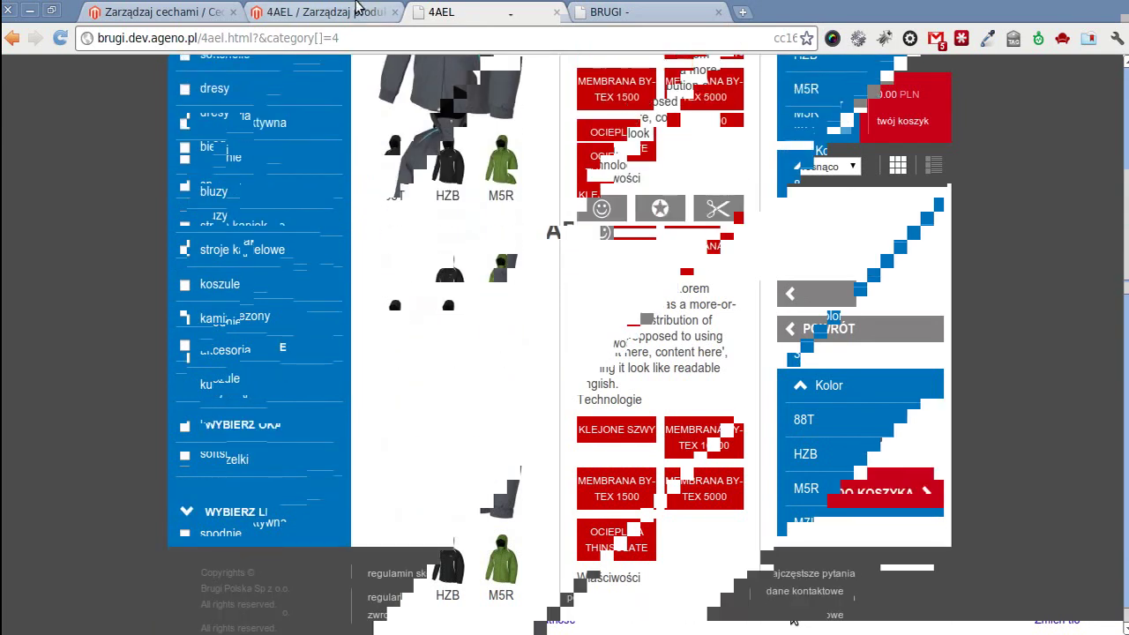
pyautogui.click(318, 8)
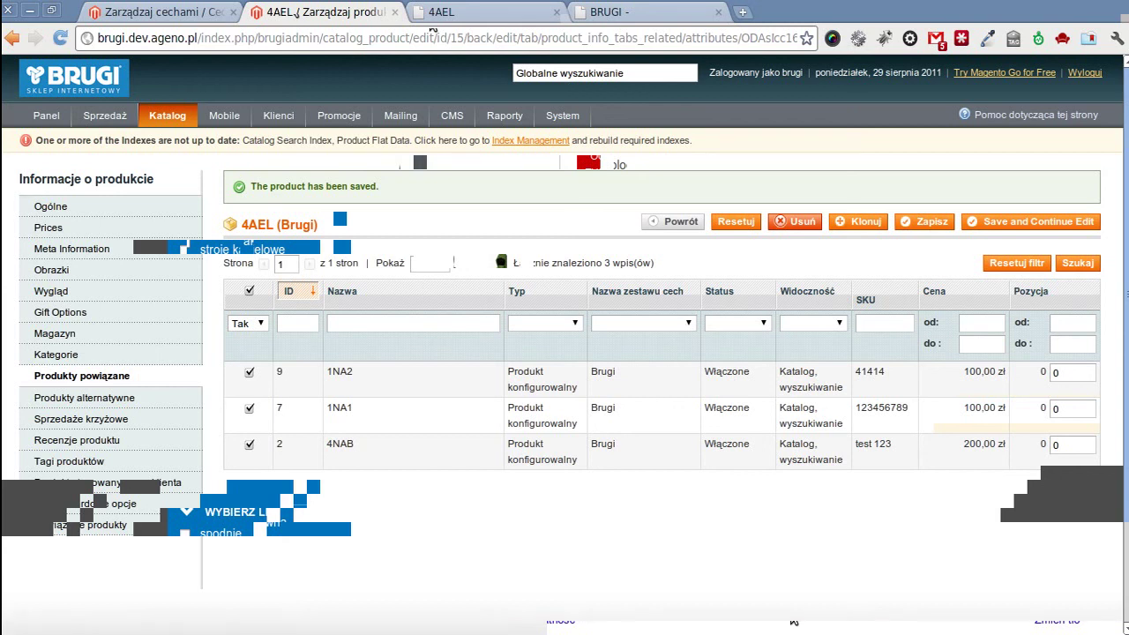
# - Show the associated-products grid listing the nine Brugi variants with IDs 16–24
pyautogui.click(121, 337)
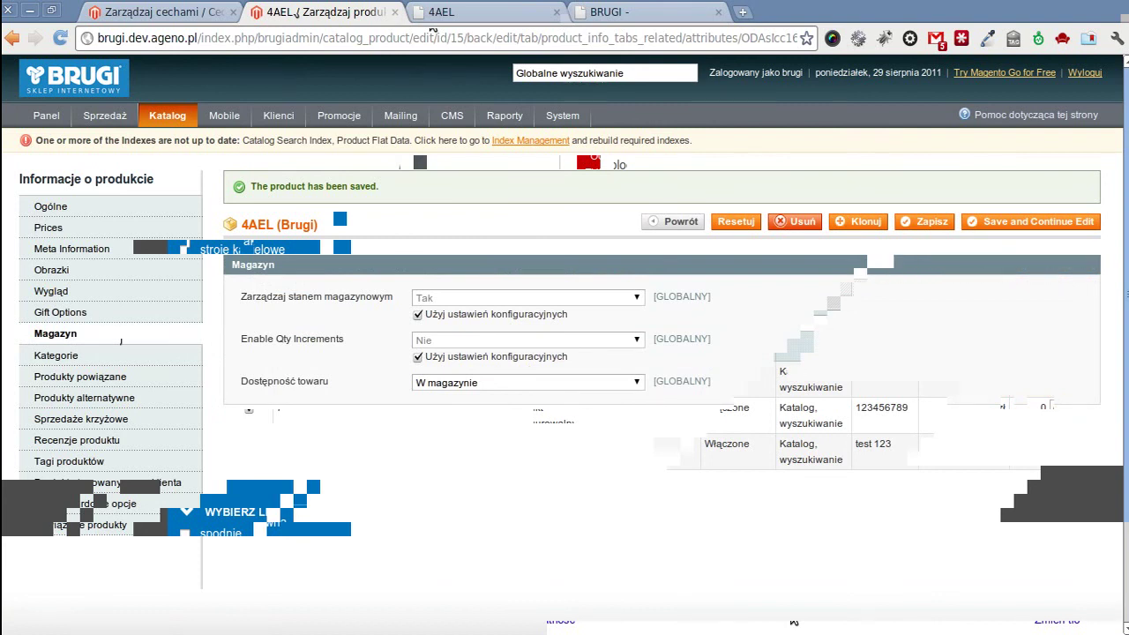
pyautogui.click(122, 527)
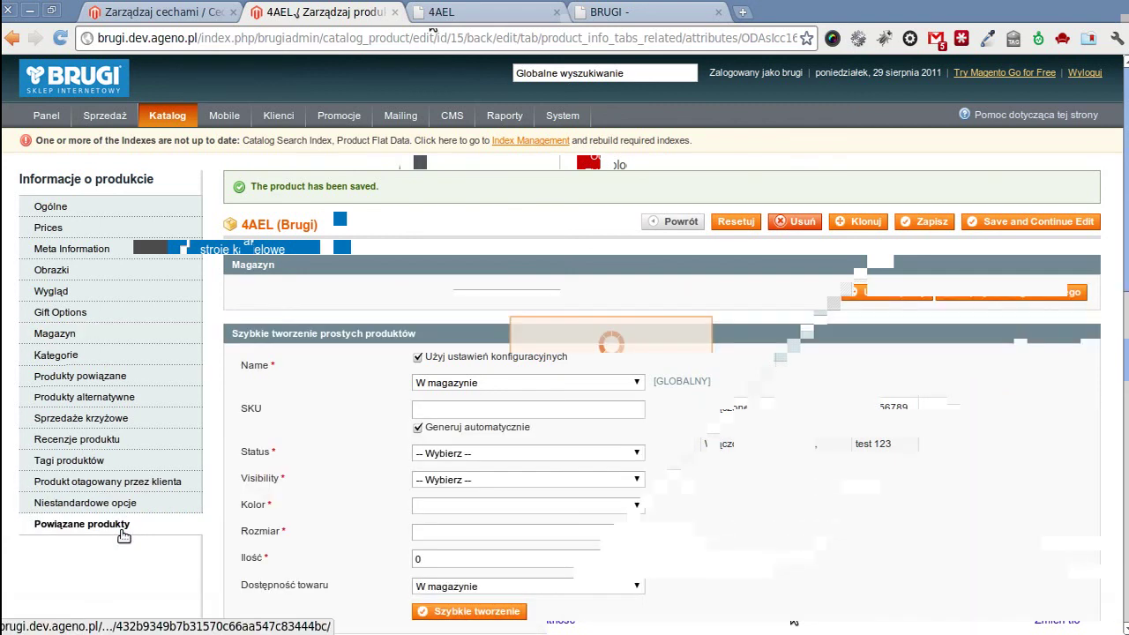
pyautogui.scroll(-5, 334, 448)
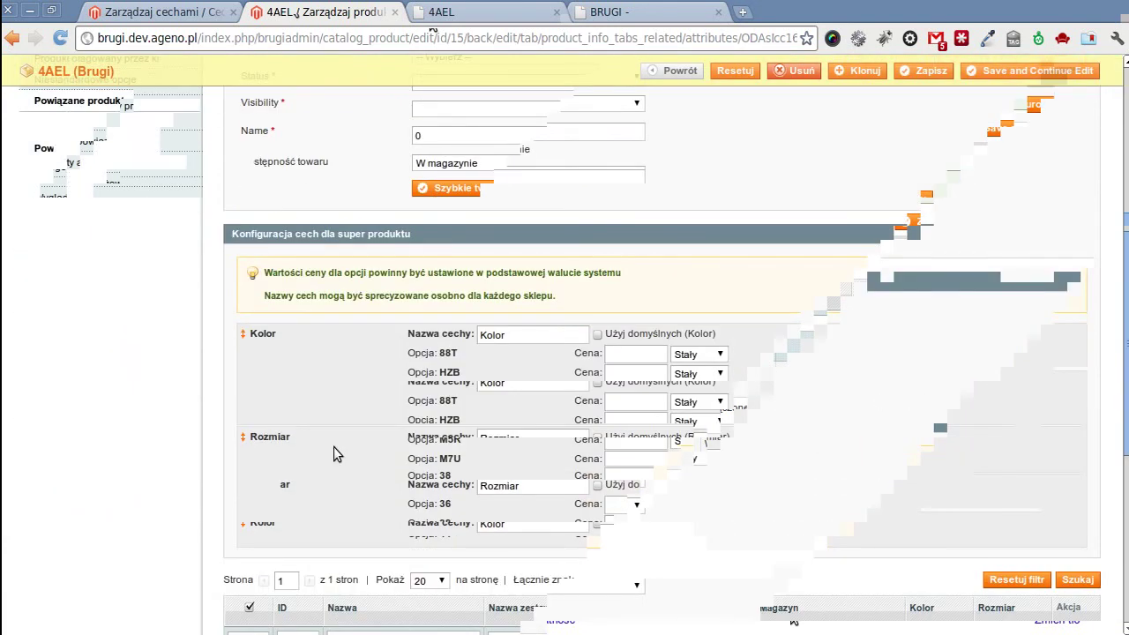
pyautogui.scroll(-4, 441, 370)
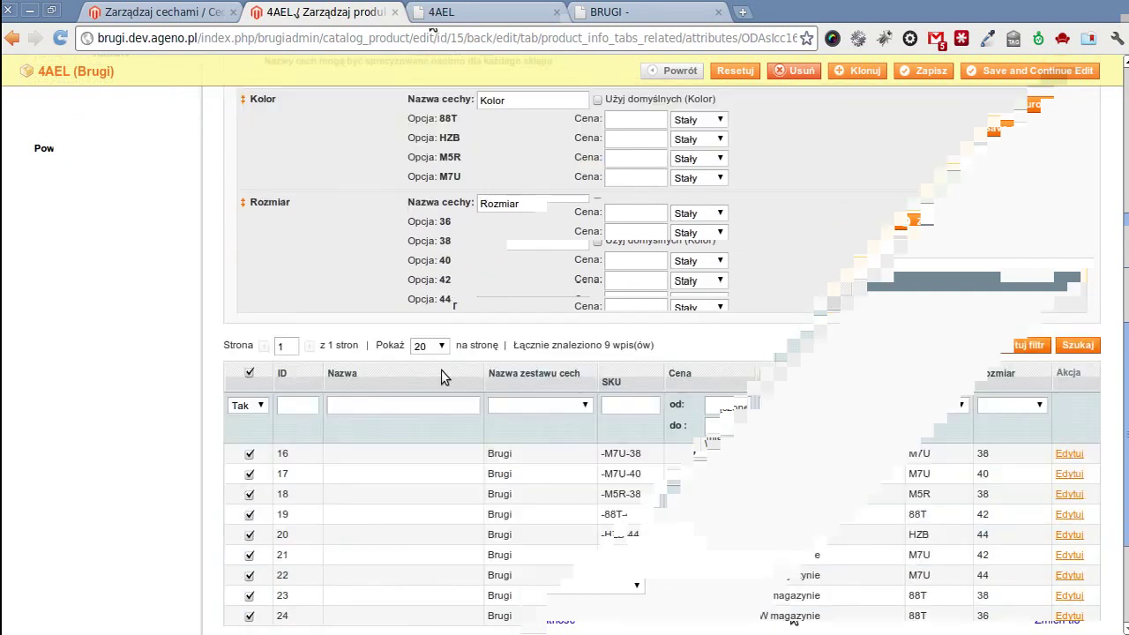